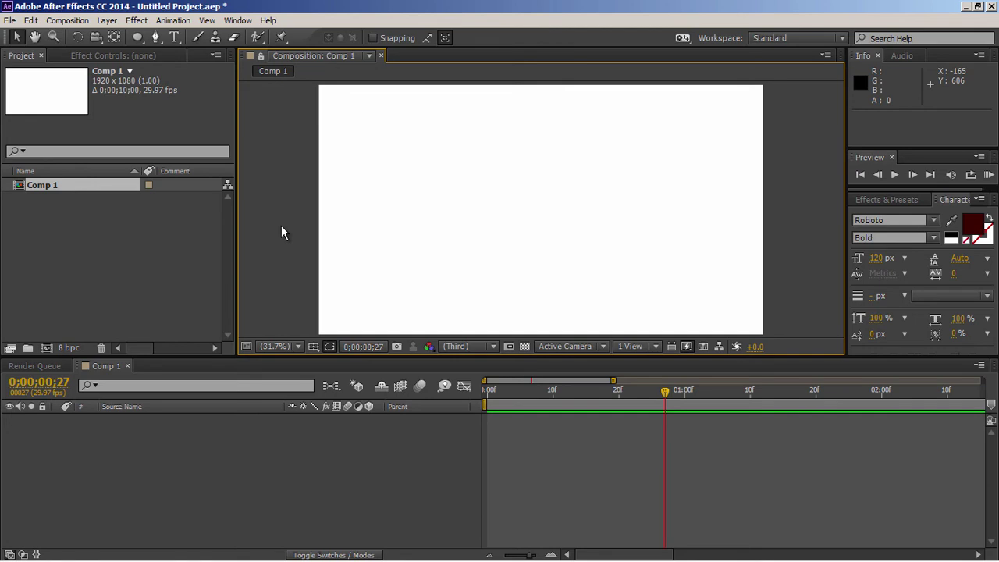
Create a new shape layer containing an Ellipse path and a Fill
right_click(228, 446)
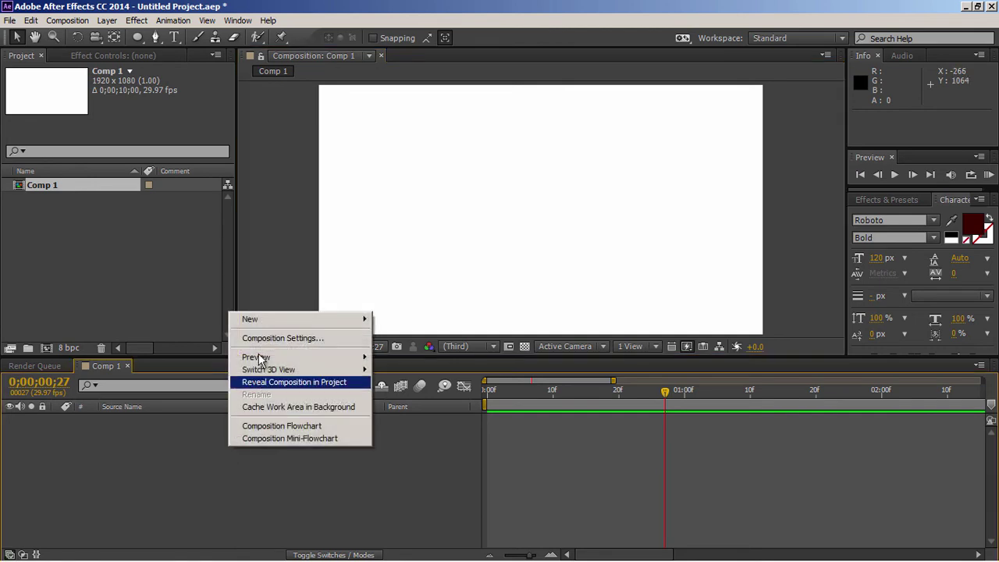
mouse_move(266, 325)
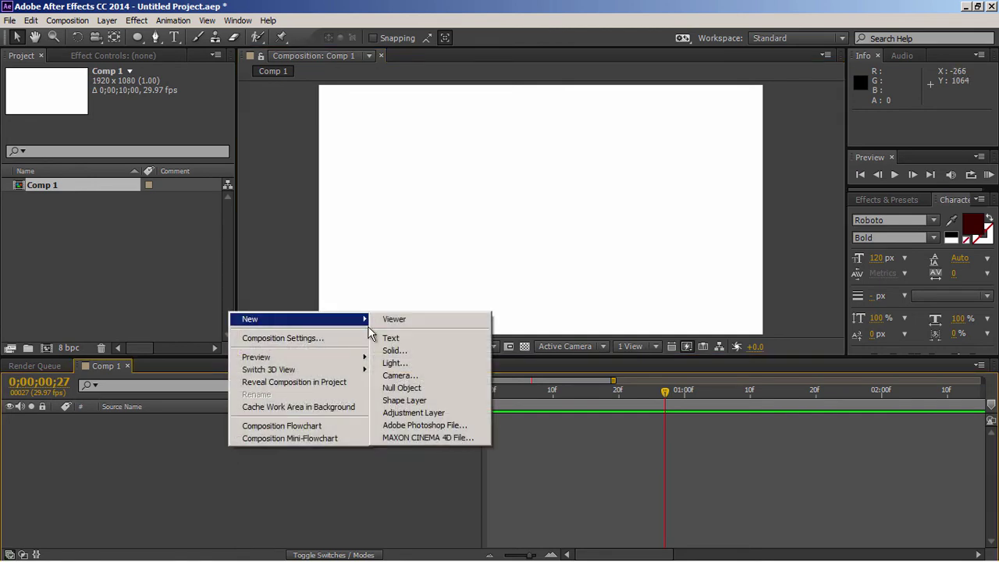
click(402, 400)
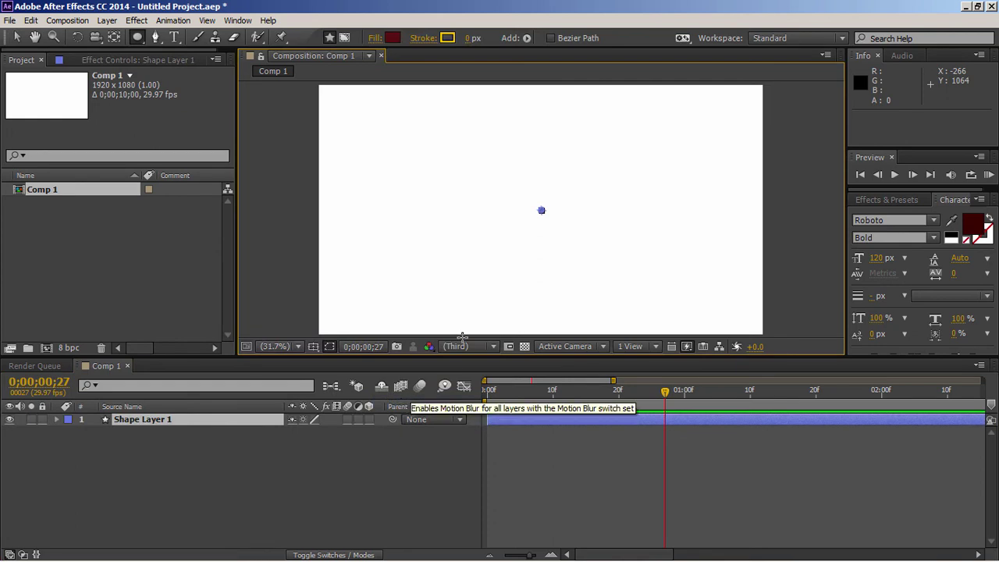
click(528, 38)
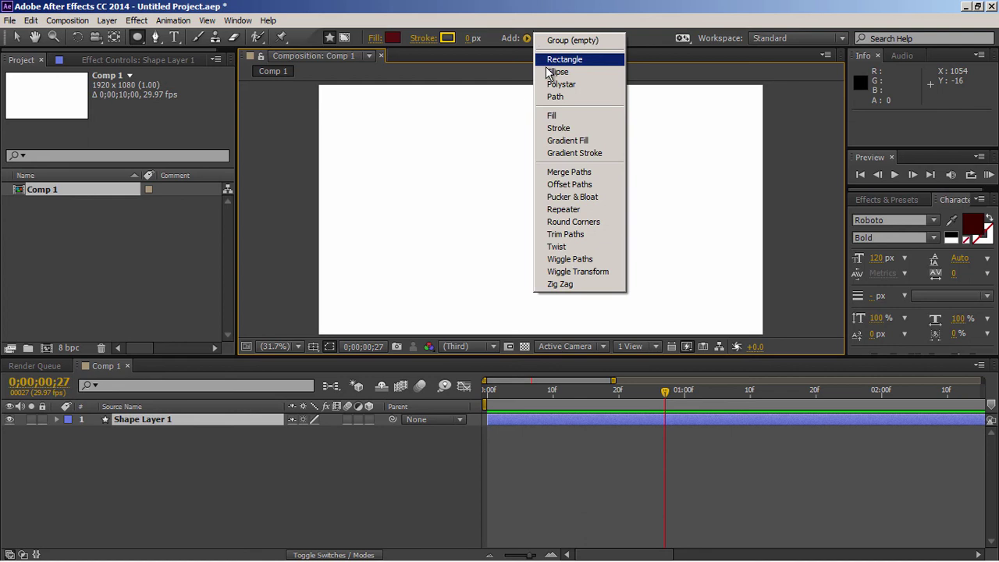
click(548, 71)
click(526, 38)
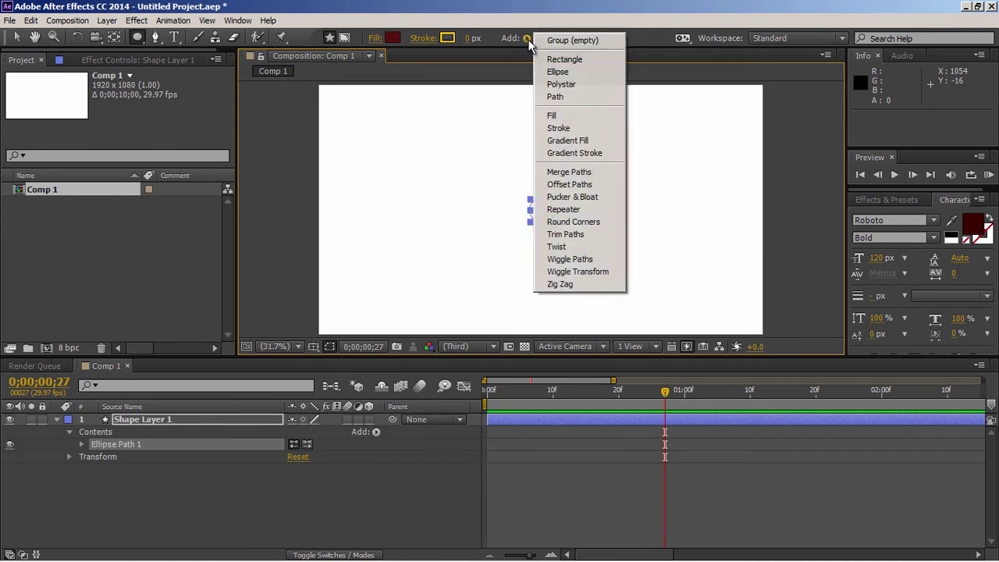
click(550, 116)
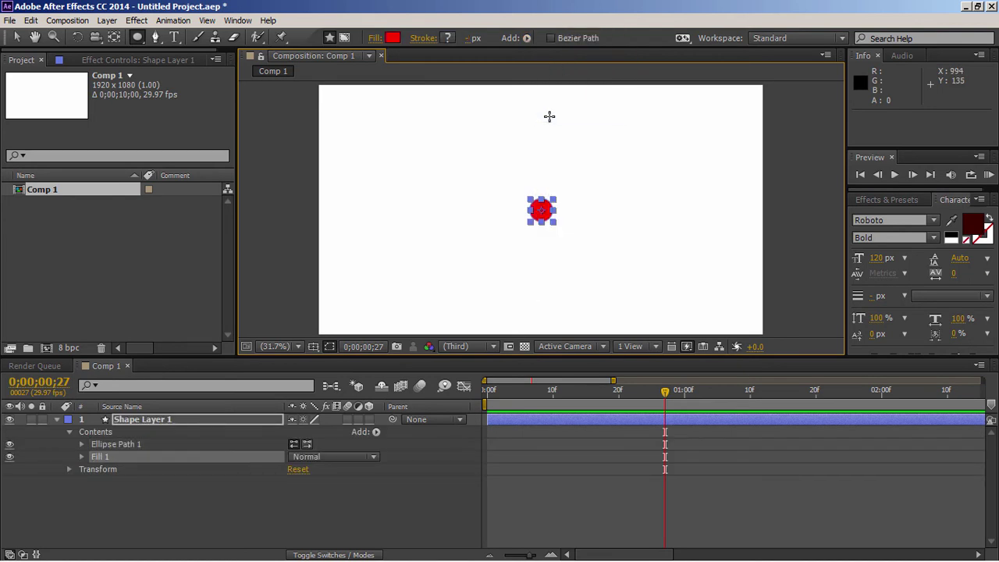
Set the shape's fill colour to dark red 4E0E0E
click(391, 38)
click(179, 277)
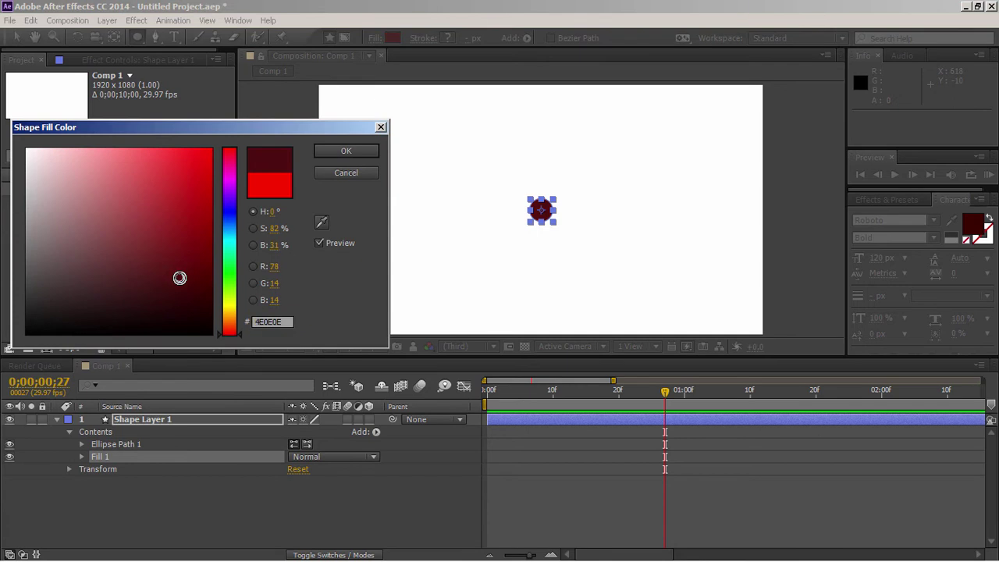
click(345, 152)
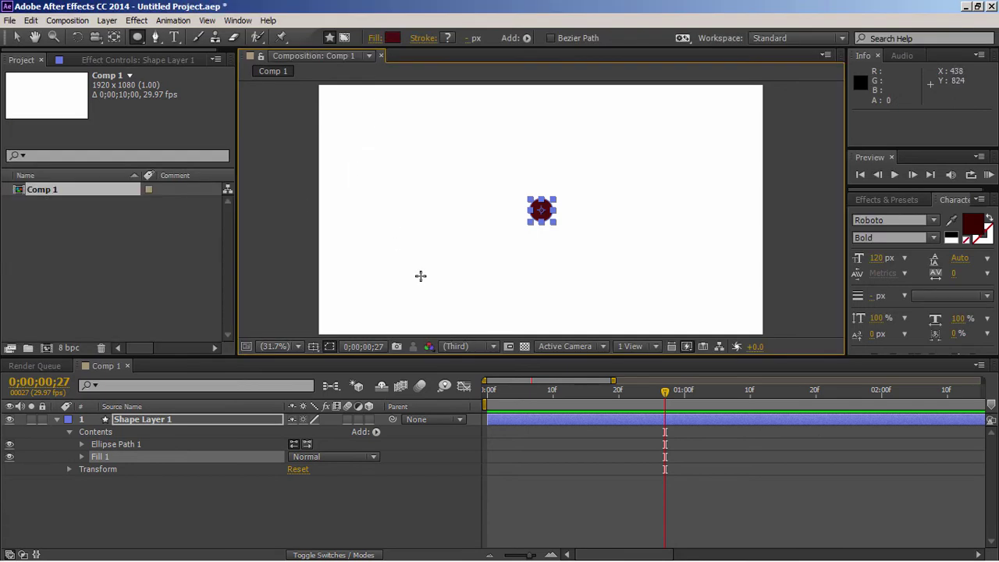
Switch to the Selection tool (V) and expand Ellipse Path 1 to show its Size and Position
key(v)
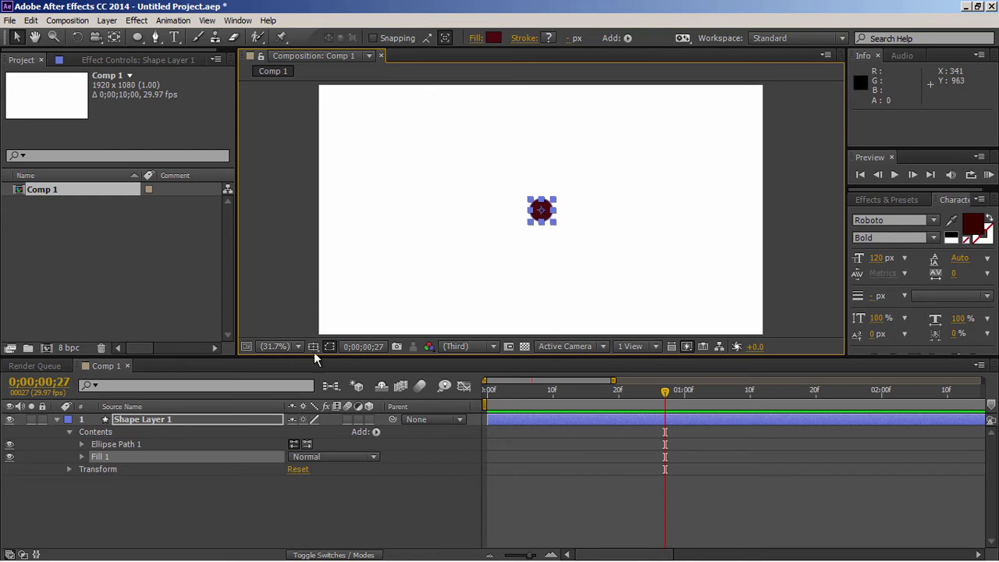
click(82, 444)
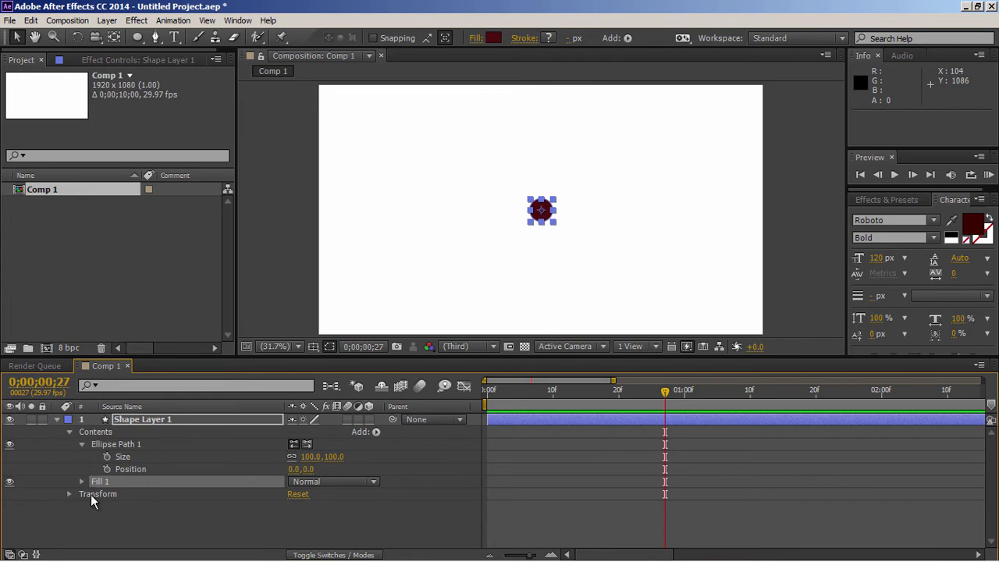
click(91, 494)
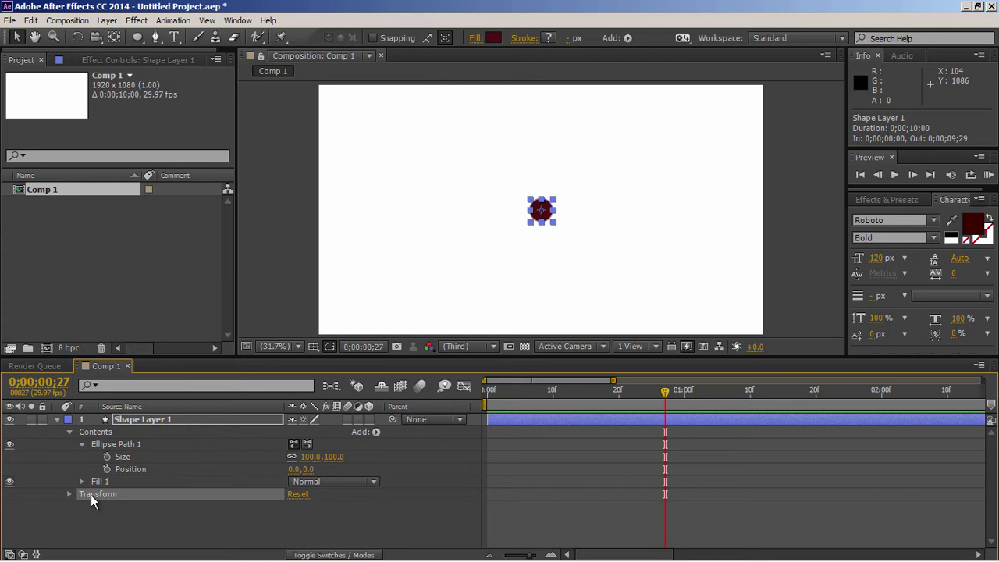
Set the ellipse Size to 60 and keyframe Position from 0,0 at 0s to 0,-404 at 1s
click(330, 457)
text(60)
key(Return)
drag(499, 390, 478, 394)
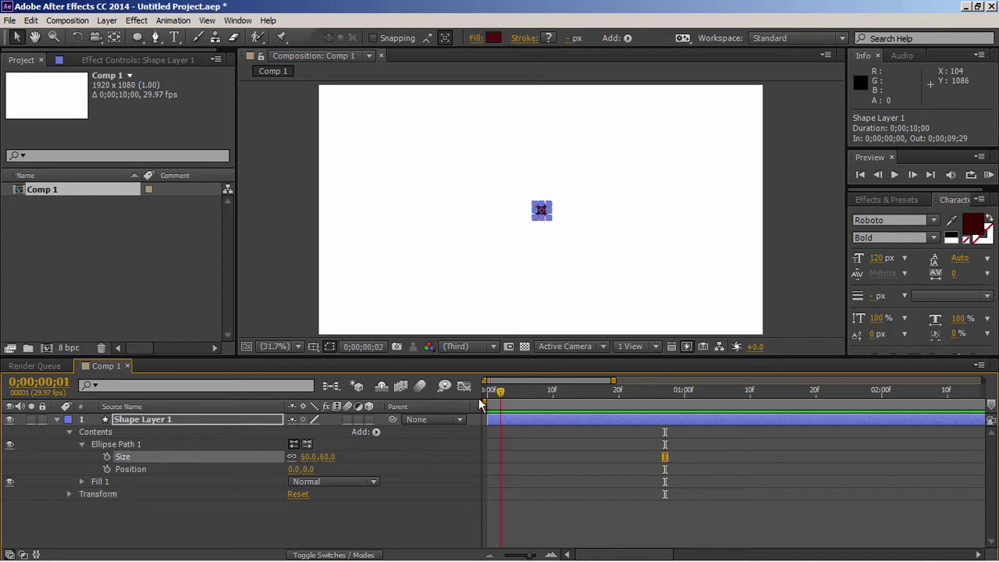
click(106, 469)
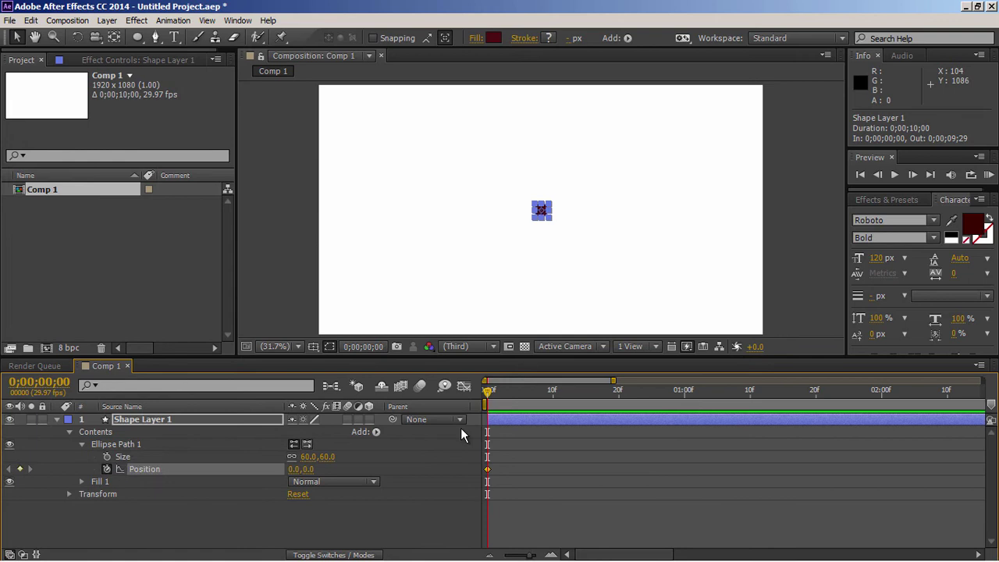
drag(579, 390, 684, 401)
drag(307, 469, 5, 485)
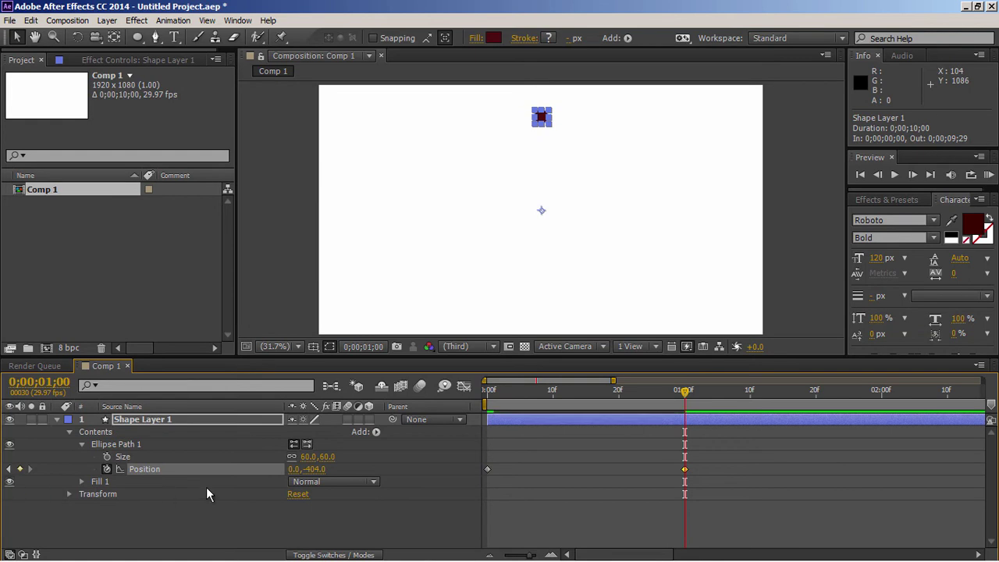
Apply Easy Ease, then tune ease influence in the speed graph (incoming about 77%) and preview
click(486, 469)
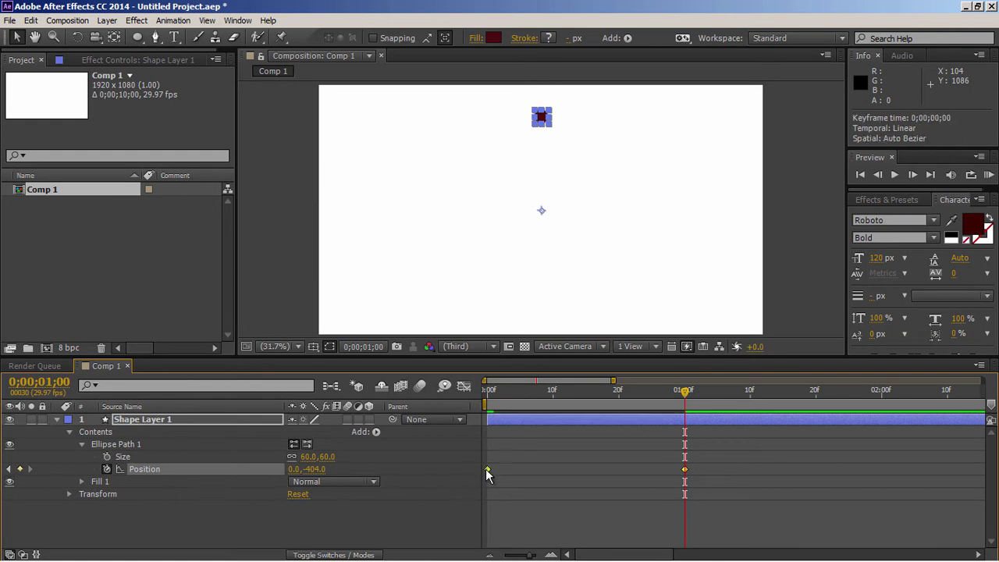
right_click(486, 468)
mouse_move(570, 459)
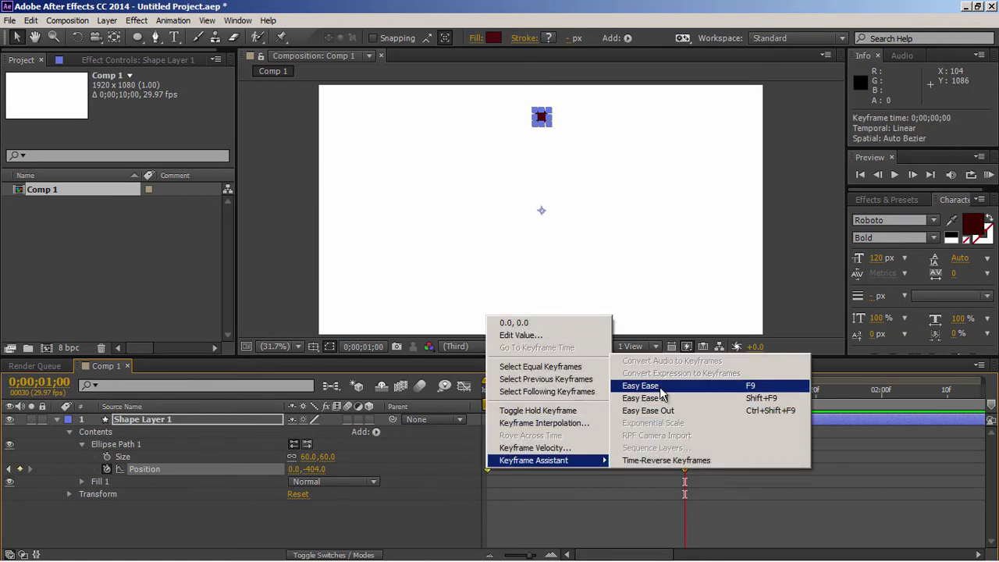
click(641, 385)
click(534, 463)
click(485, 469)
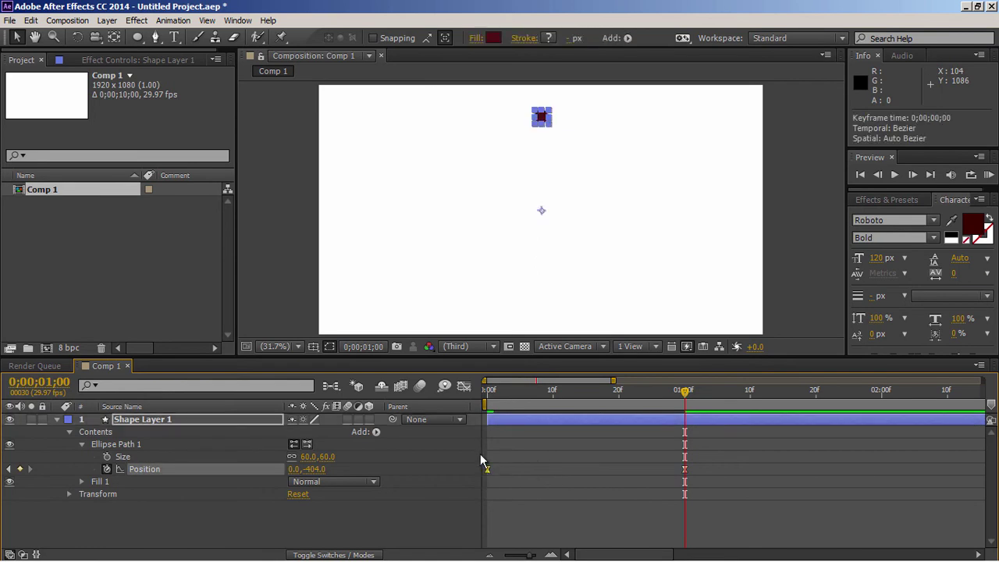
click(464, 386)
drag(524, 522, 497, 523)
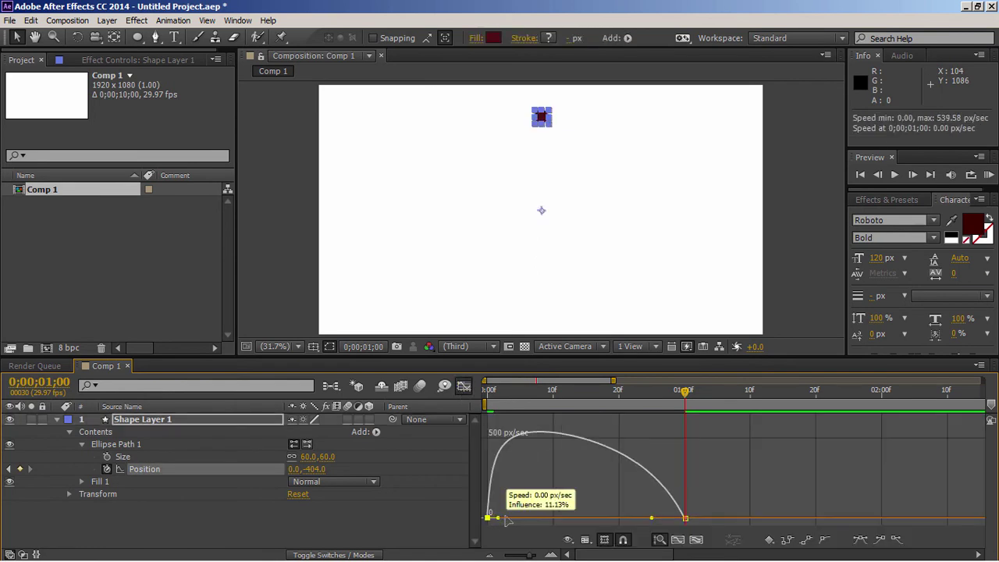
drag(651, 518, 602, 521)
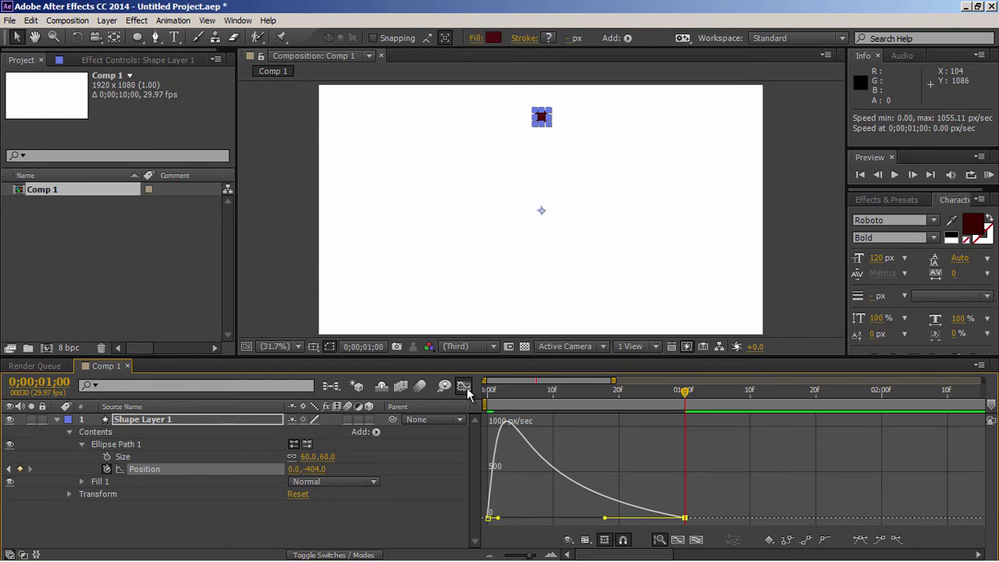
click(464, 386)
key(Home)
click(582, 473)
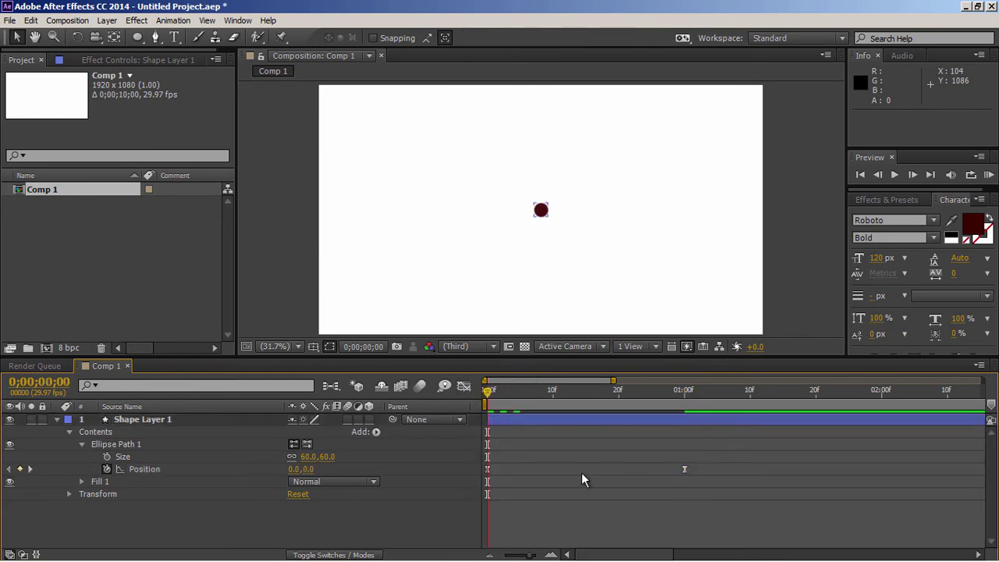
key(space)
key(space)
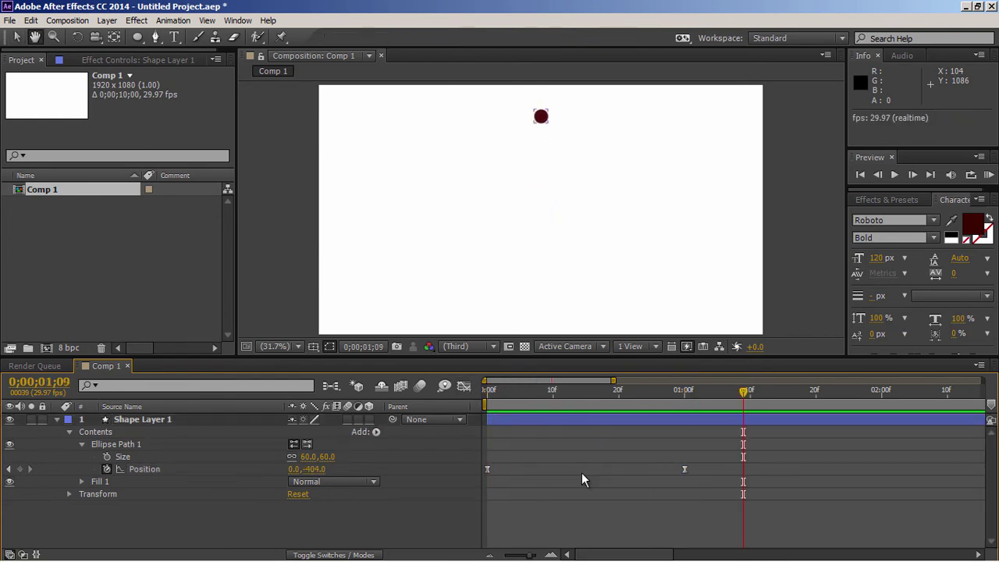
Shorten the first keyframe's influence for a faster start and preview again
click(487, 469)
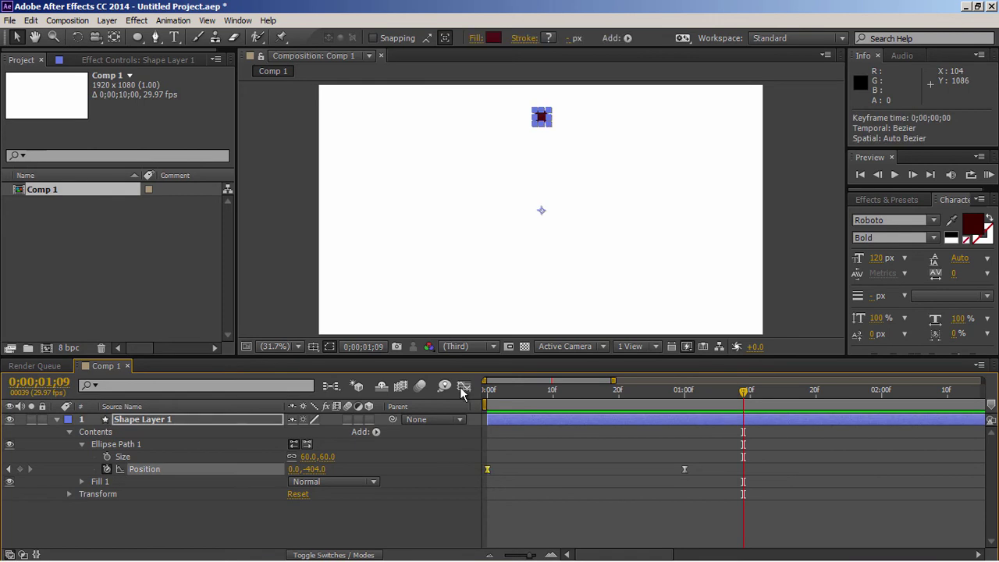
click(464, 386)
drag(515, 518, 490, 520)
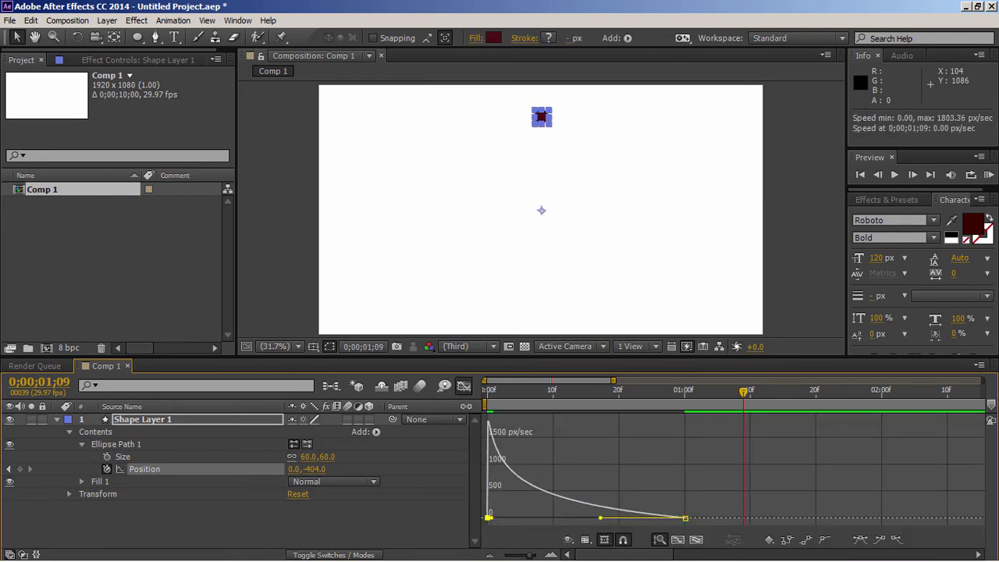
click(463, 386)
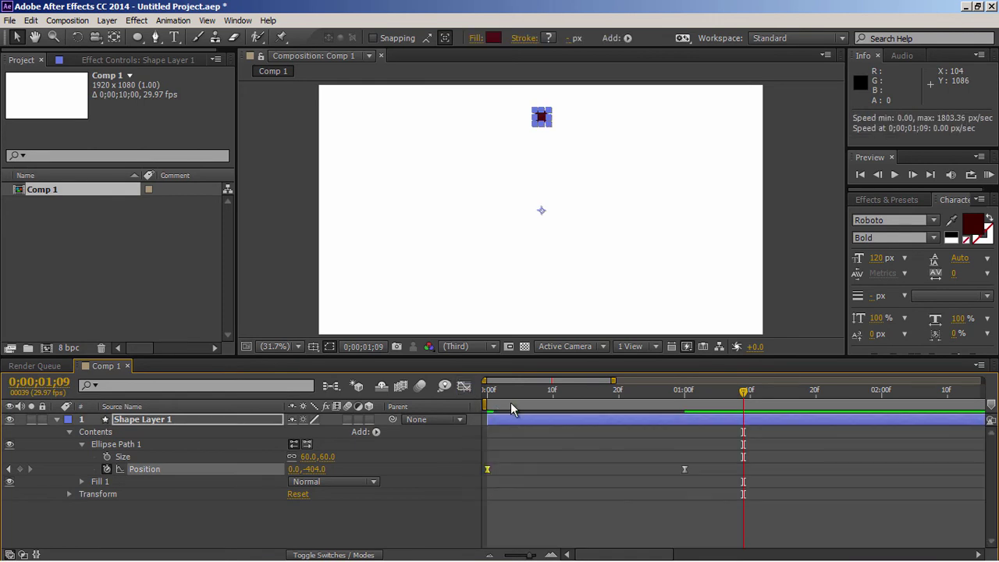
key(Home)
click(565, 475)
key(space)
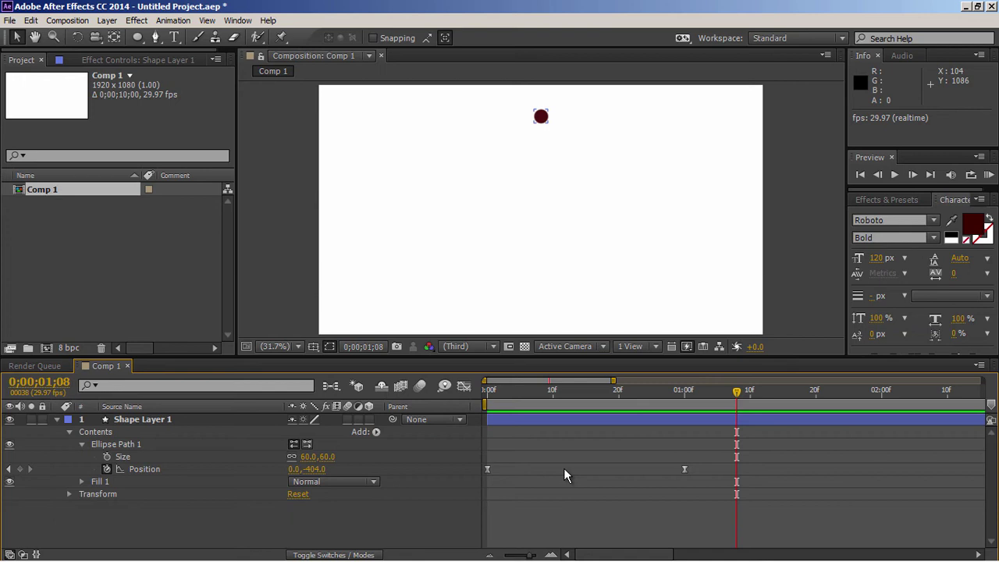
Add a Repeater to Shape Layer 1's Contents and expand its Copies and Offset settings
click(376, 431)
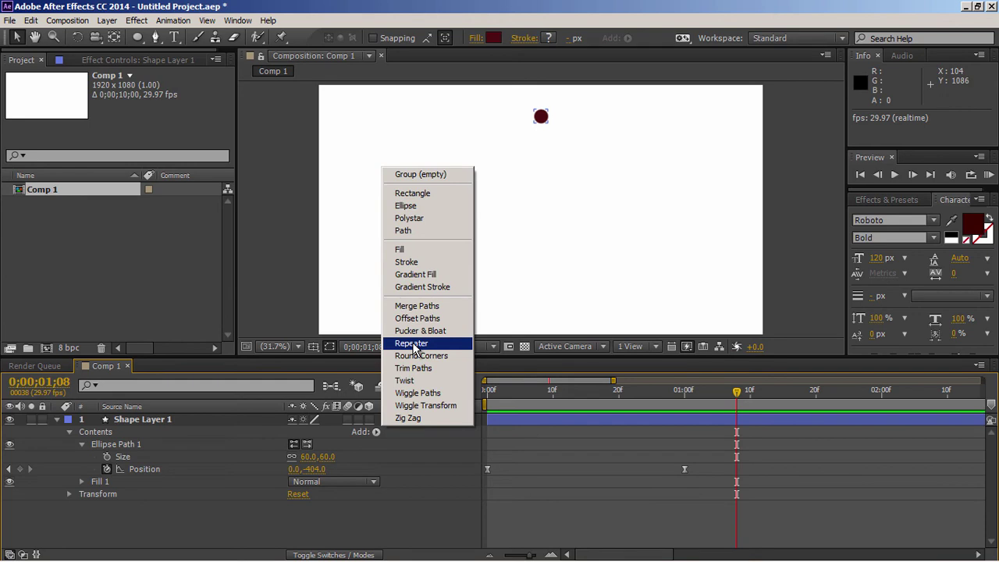
click(117, 435)
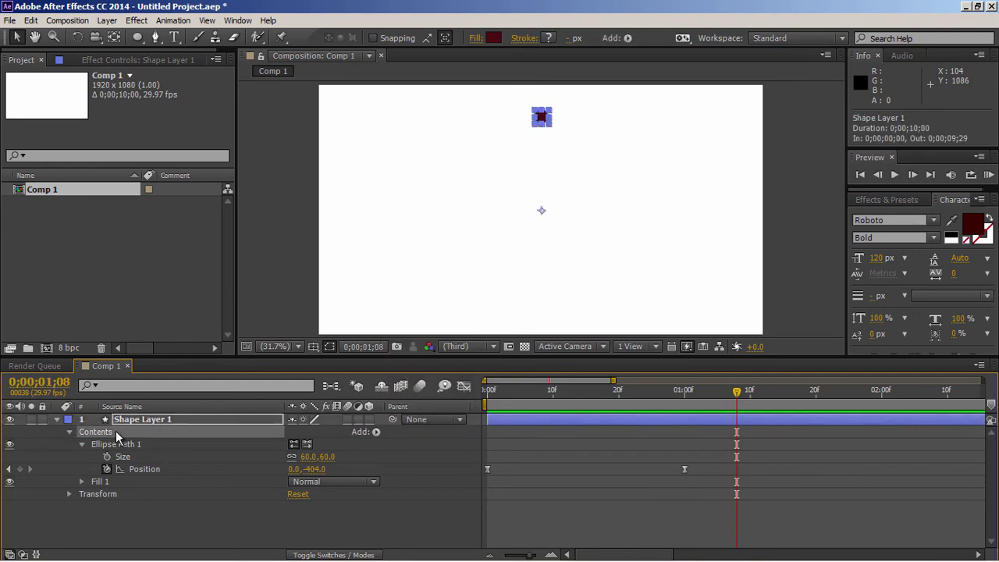
click(127, 445)
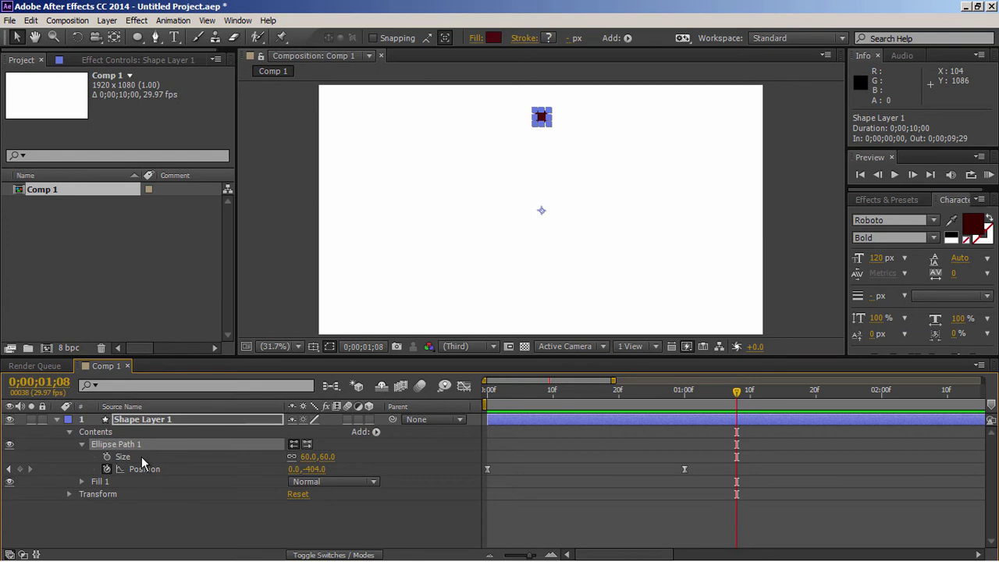
click(111, 434)
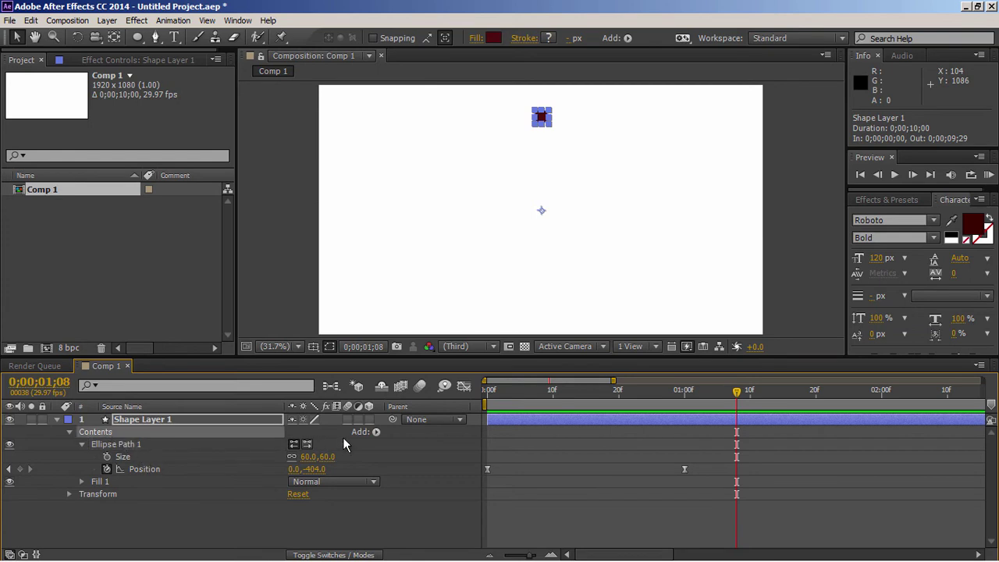
click(375, 433)
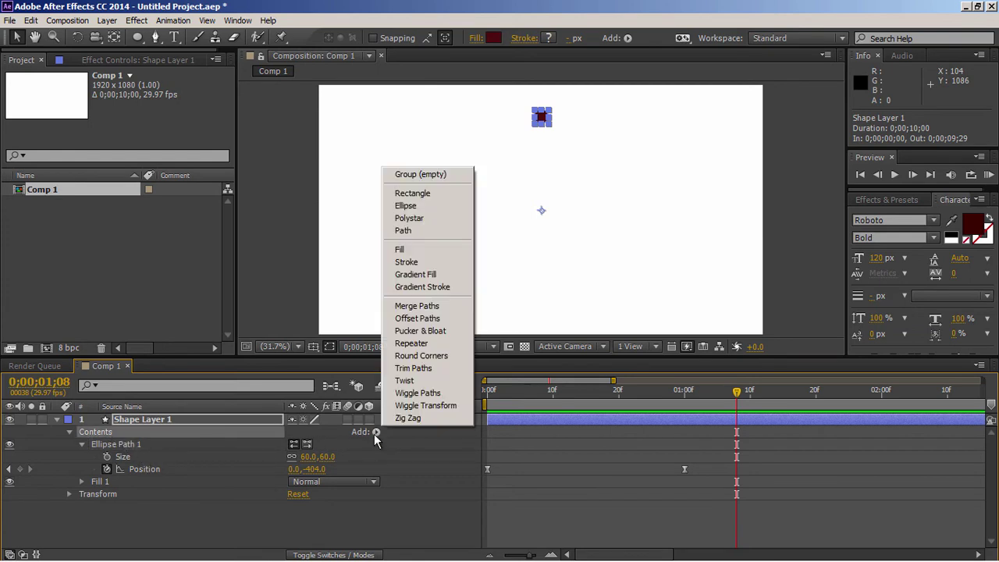
click(410, 342)
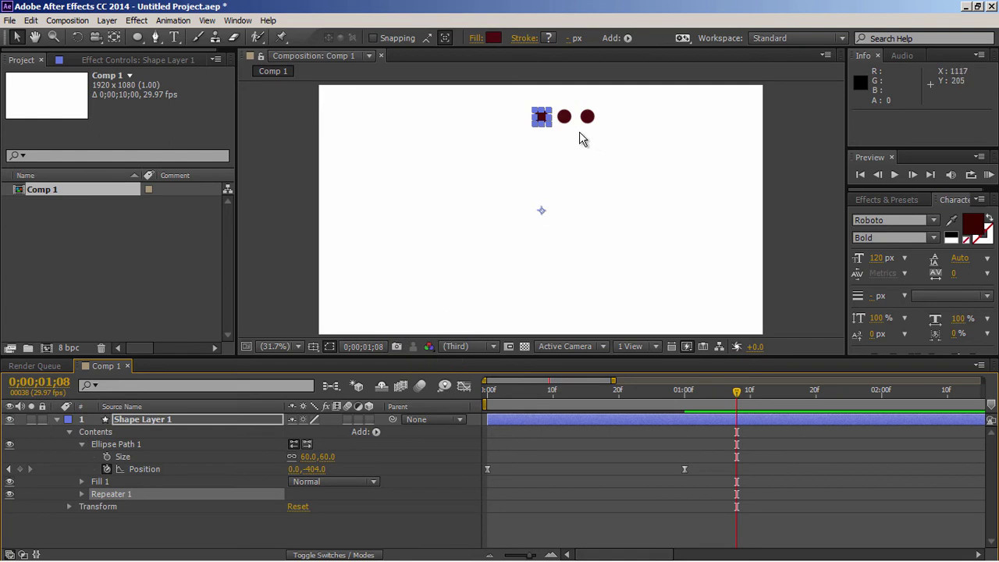
click(82, 494)
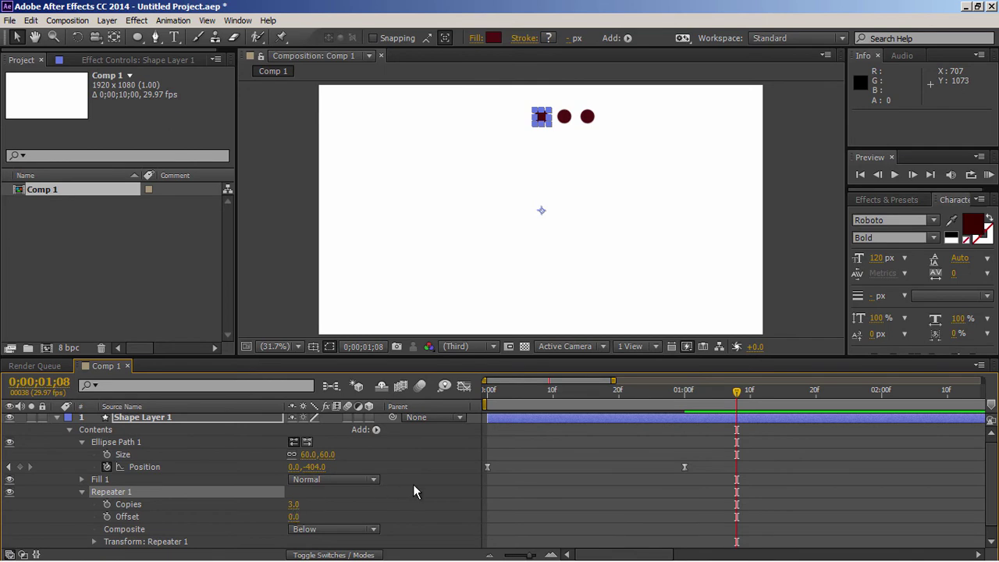
Set the Repeater transform Position to about 102, 0 to space the dots apart
scroll(414, 484, down, 1)
click(93, 529)
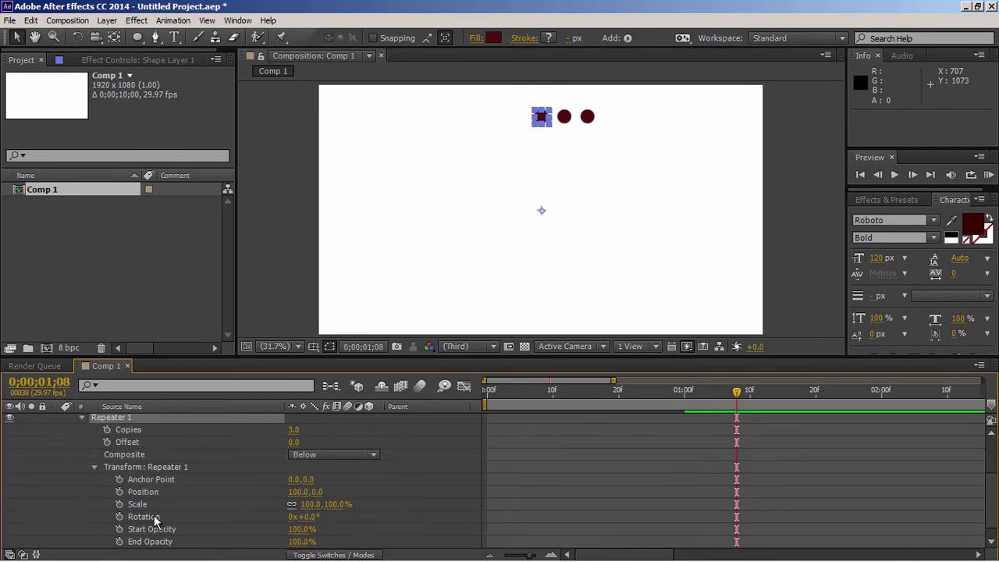
scroll(381, 473, down, 1)
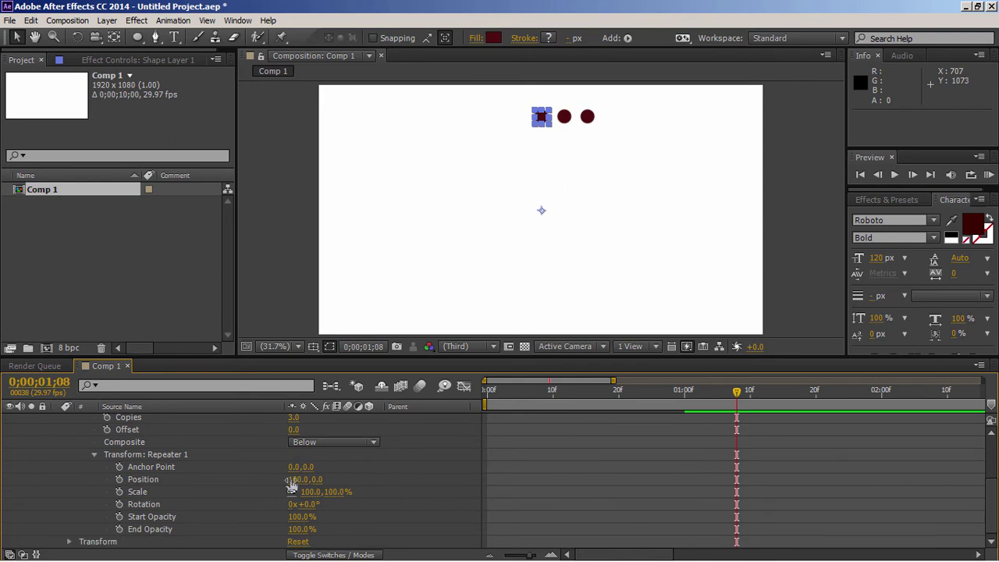
mouse_move(300, 479)
mouse_down()
mouse_move(405, 478)
mouse_move(291, 481)
mouse_up()
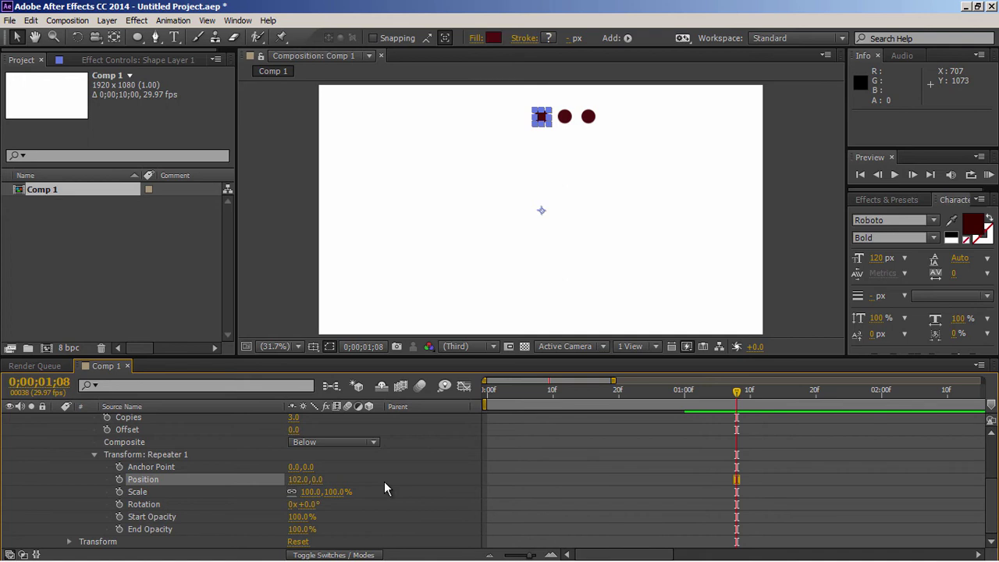
Try a 90% Repeater scale, then set the scale back to 100%
click(343, 492)
text(90)
key(Return)
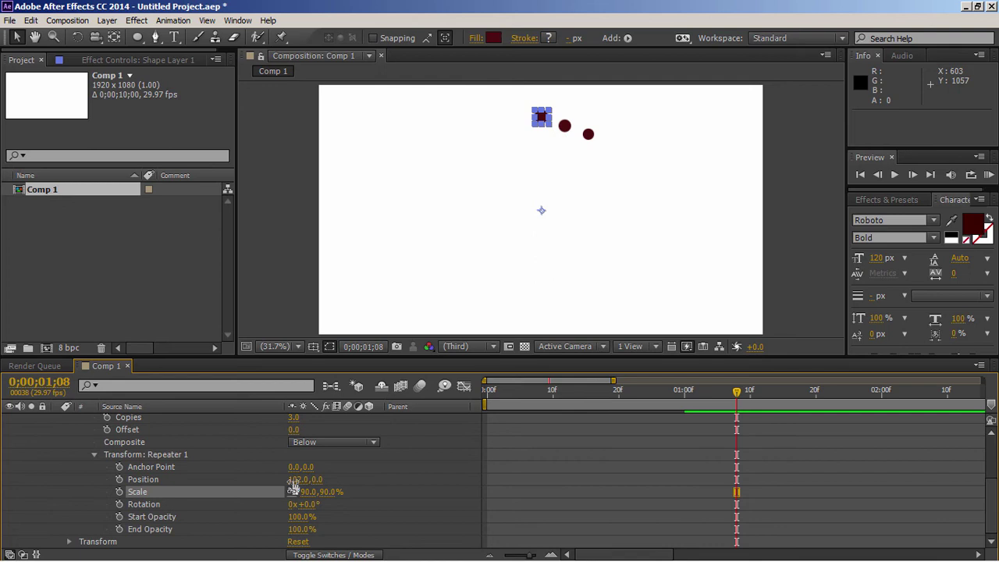
click(328, 492)
text(100)
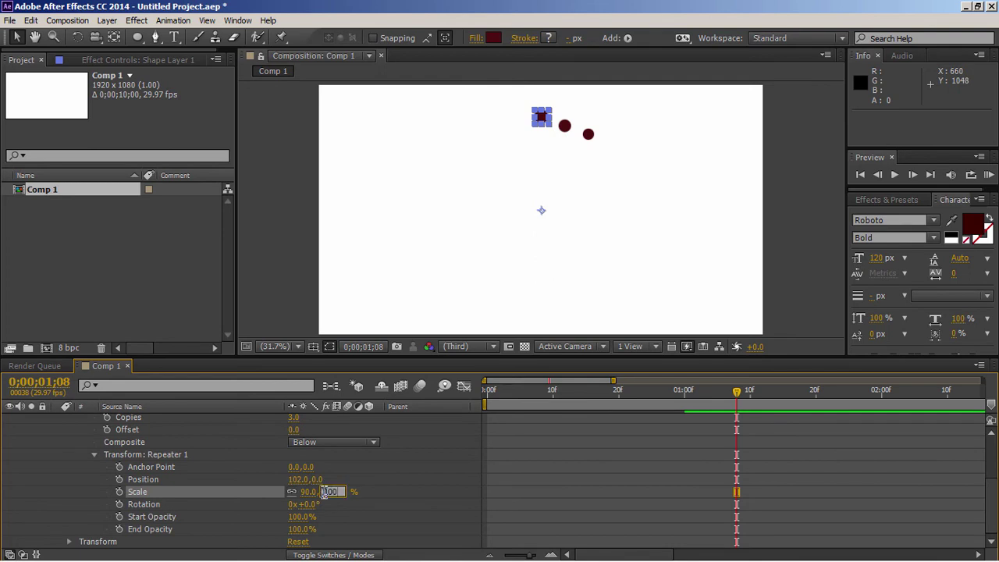
key(Return)
Set the Repeater rotation to +45° and its Position offset to 0, 0
click(312, 503)
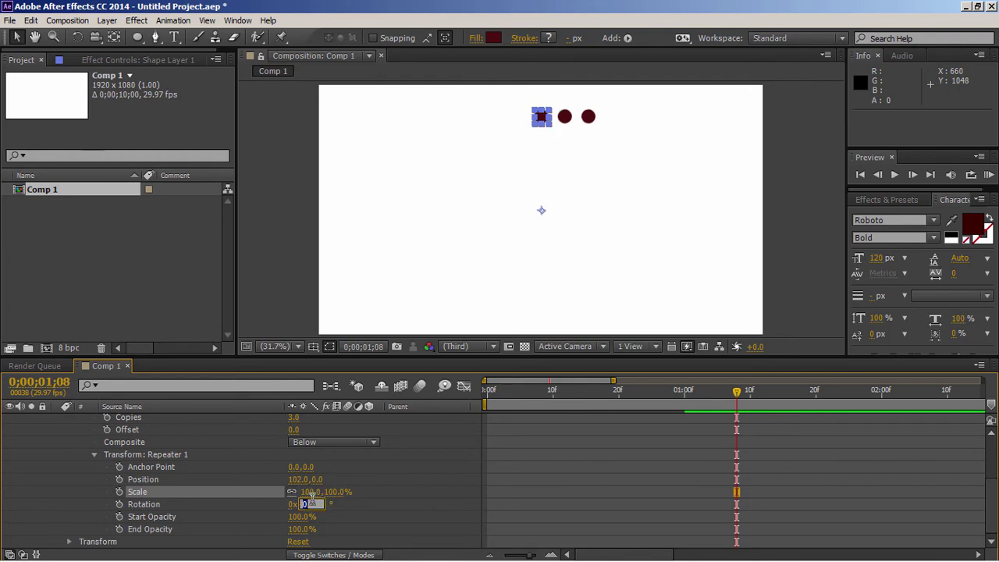
drag(313, 504, 312, 507)
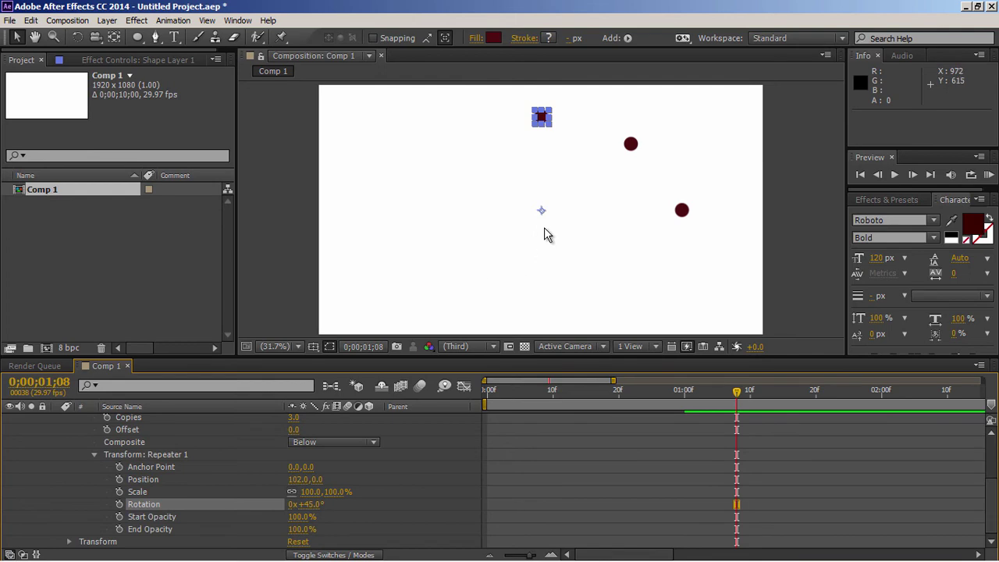
click(296, 479)
text(0)
key(Return)
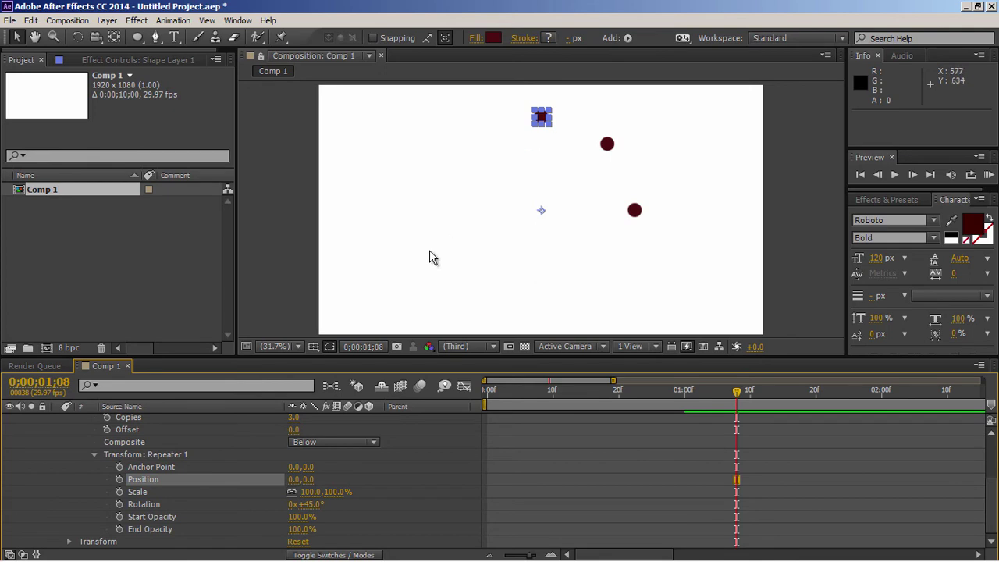
Set Repeater Copies to 8 and preview the ring from the start
click(293, 418)
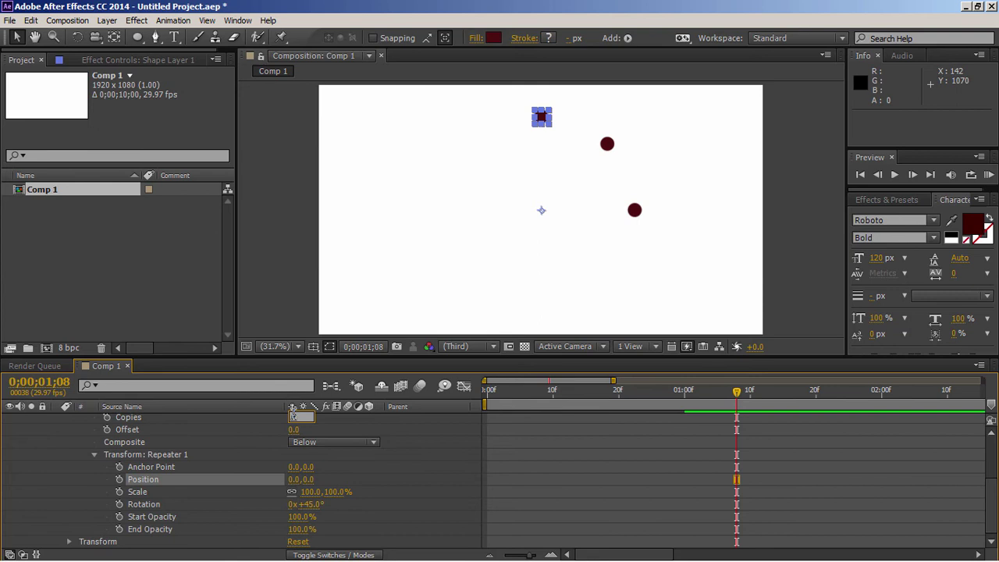
text(8)
key(Return)
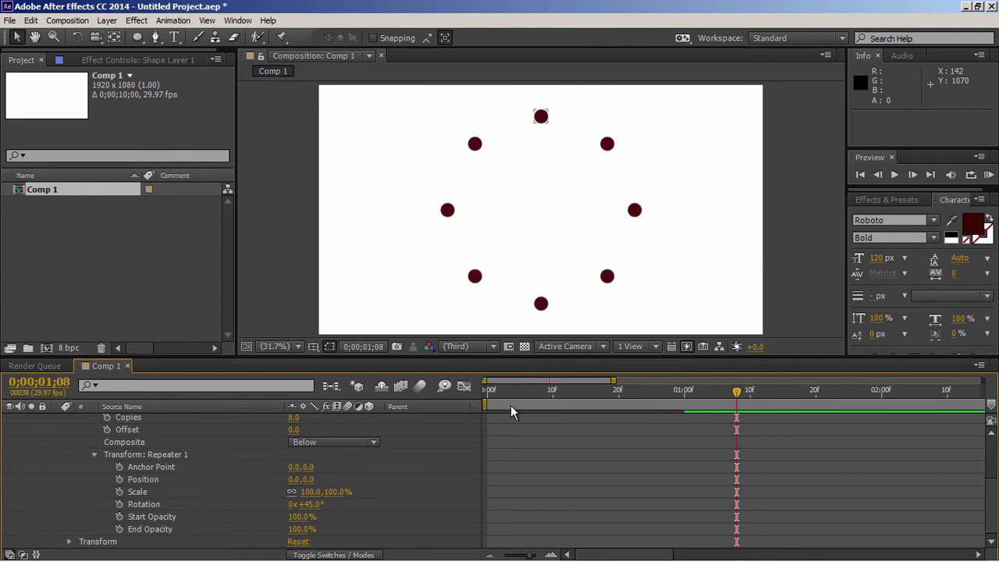
drag(510, 402, 488, 400)
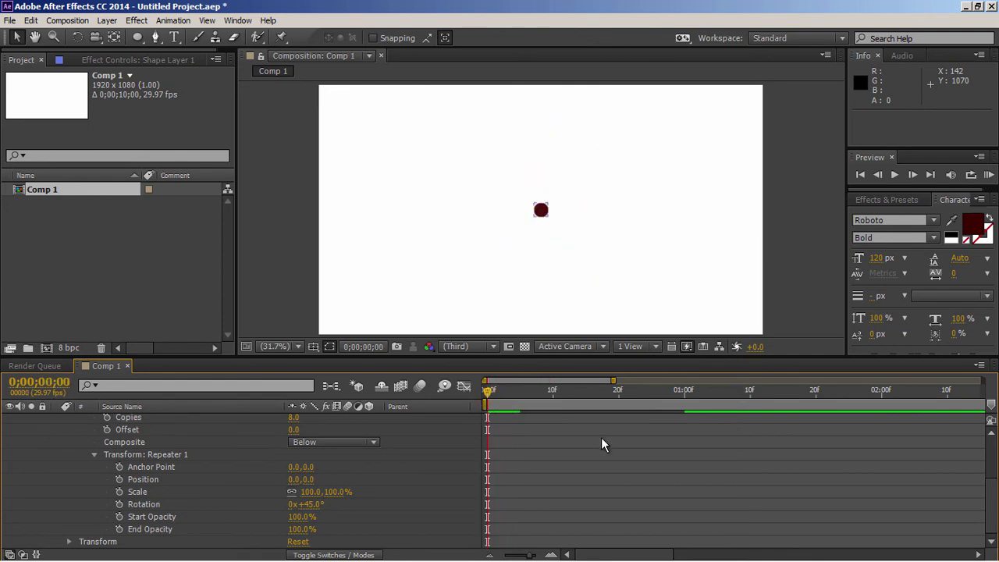
key(space)
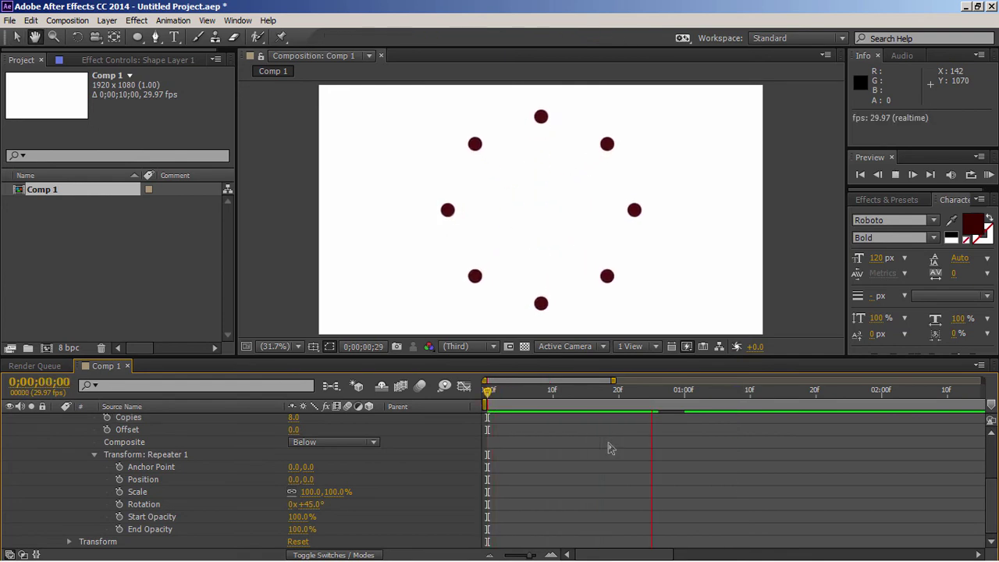
key(space)
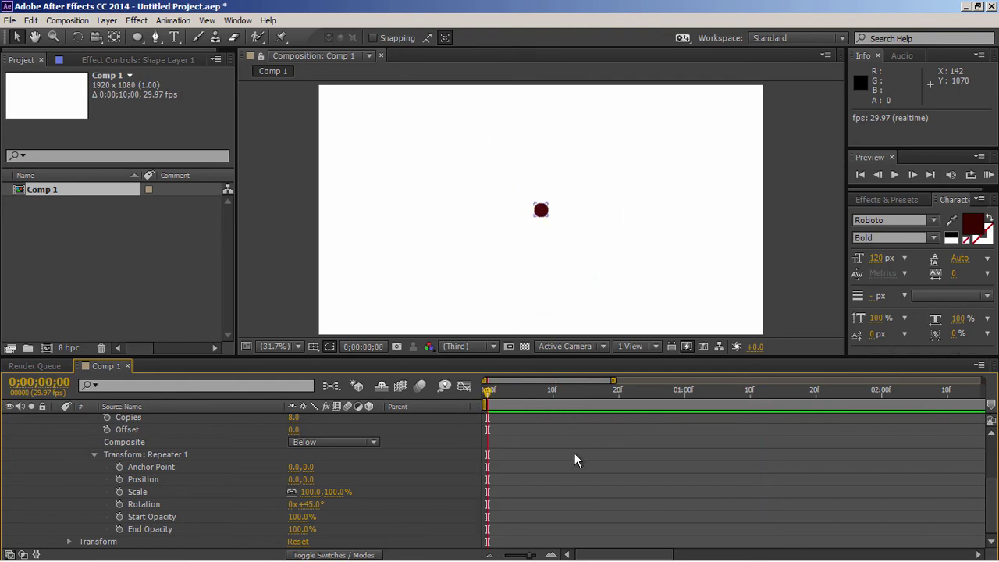
key(space)
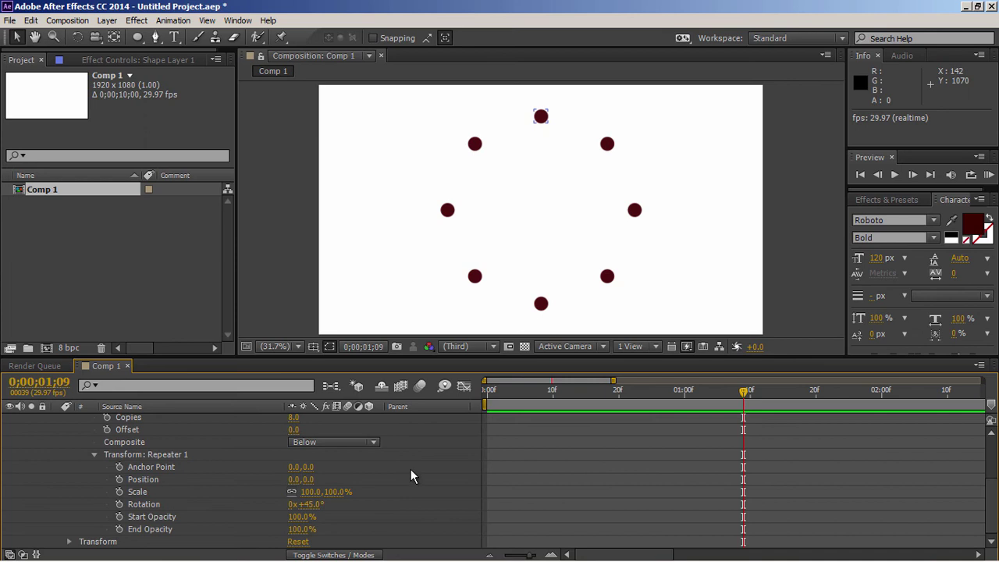
Try an ellipse Size of 100, then return it to 60
scroll(306, 466, up, 2)
scroll(299, 462, up, 2)
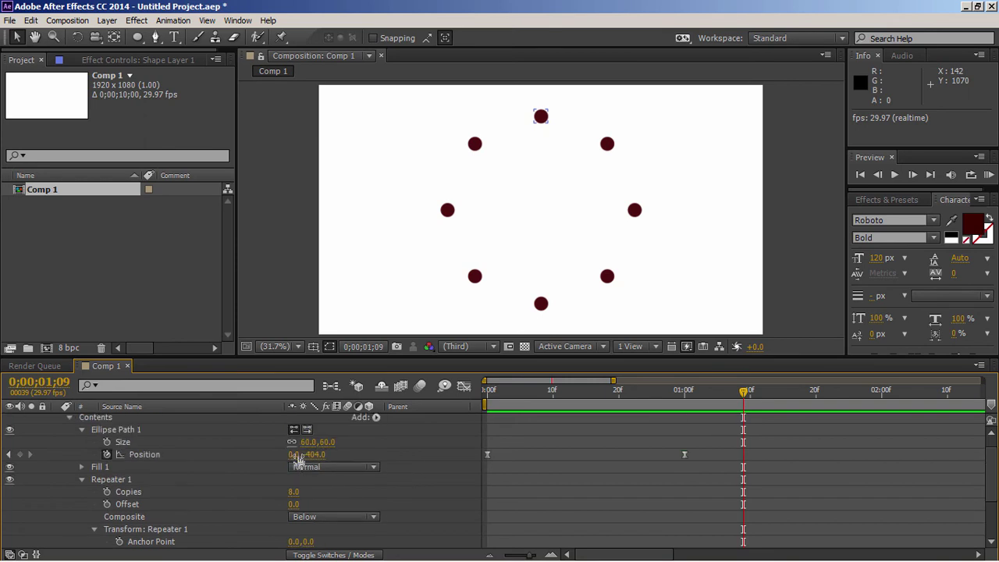
click(304, 441)
text(100)
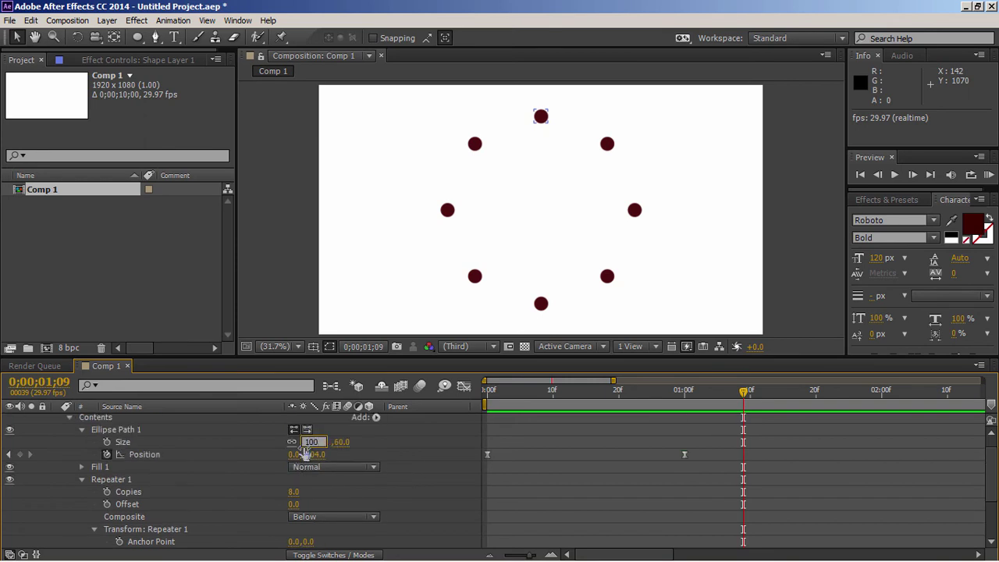
key(Return)
click(304, 441)
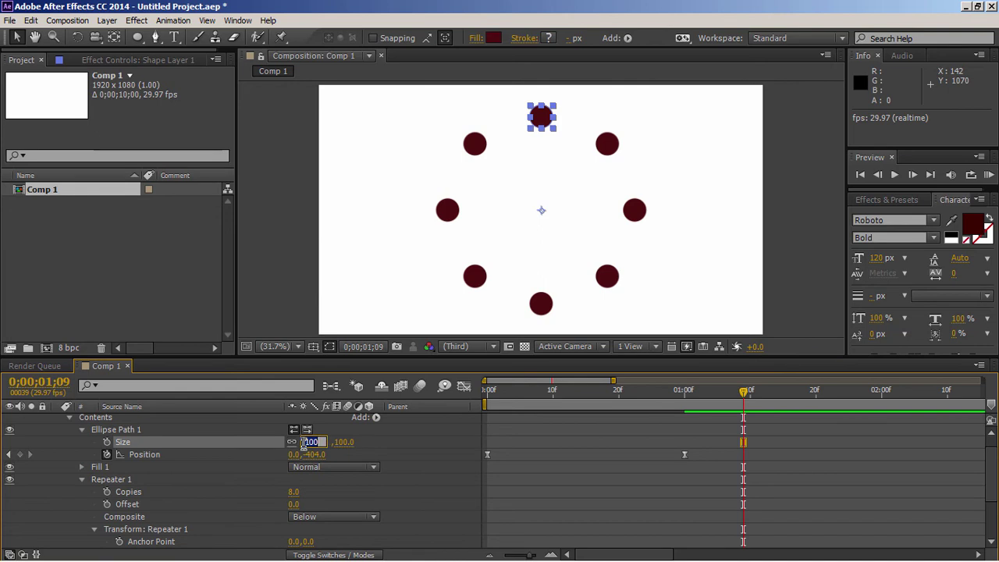
text(60)
key(Return)
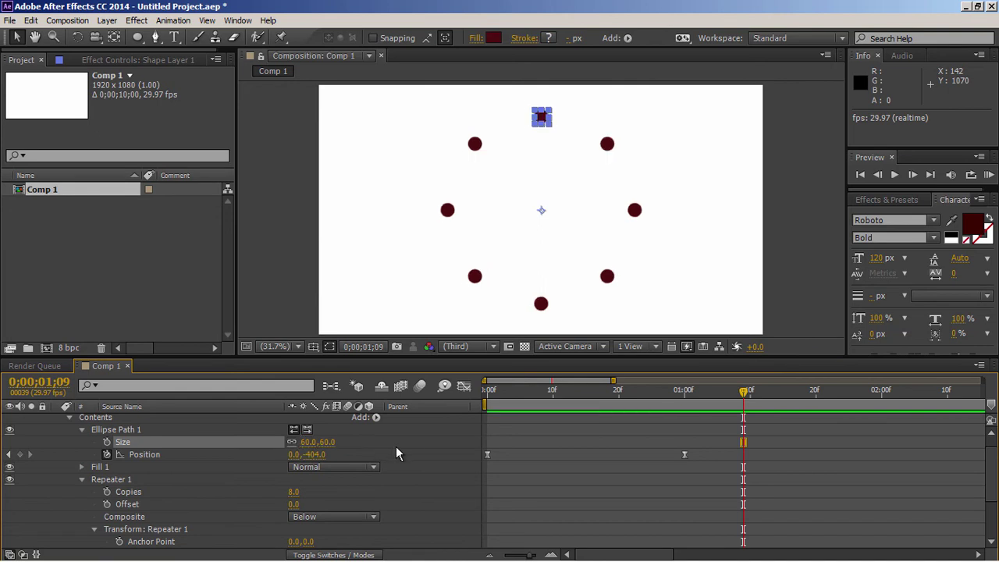
scroll(395, 445, down, 3)
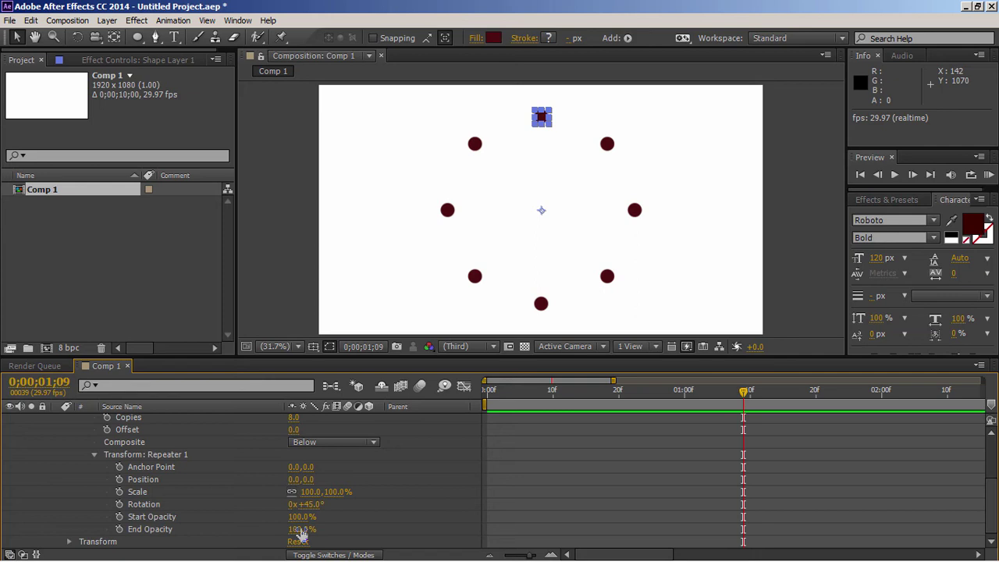
drag(301, 533, 256, 529)
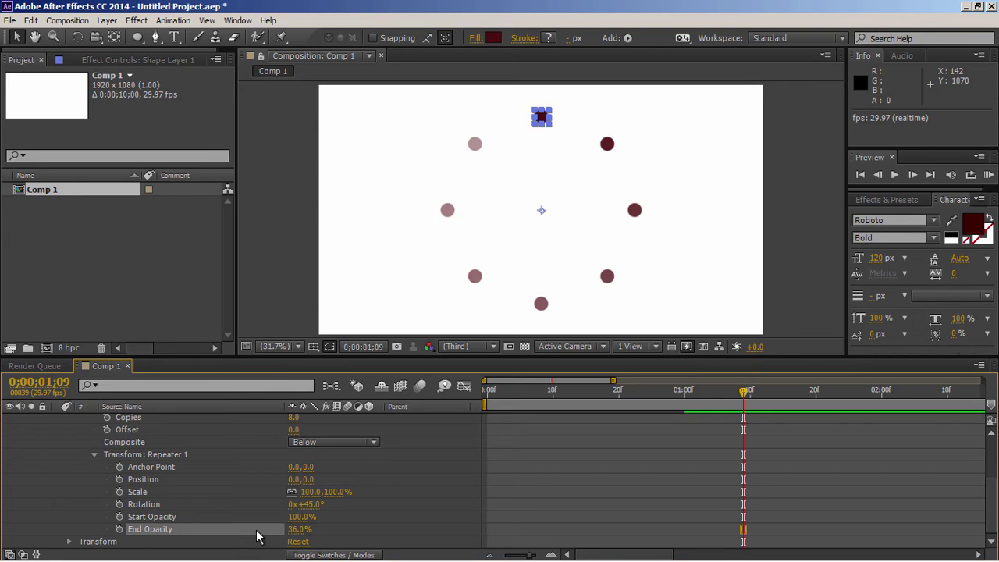
key(ctrl+z)
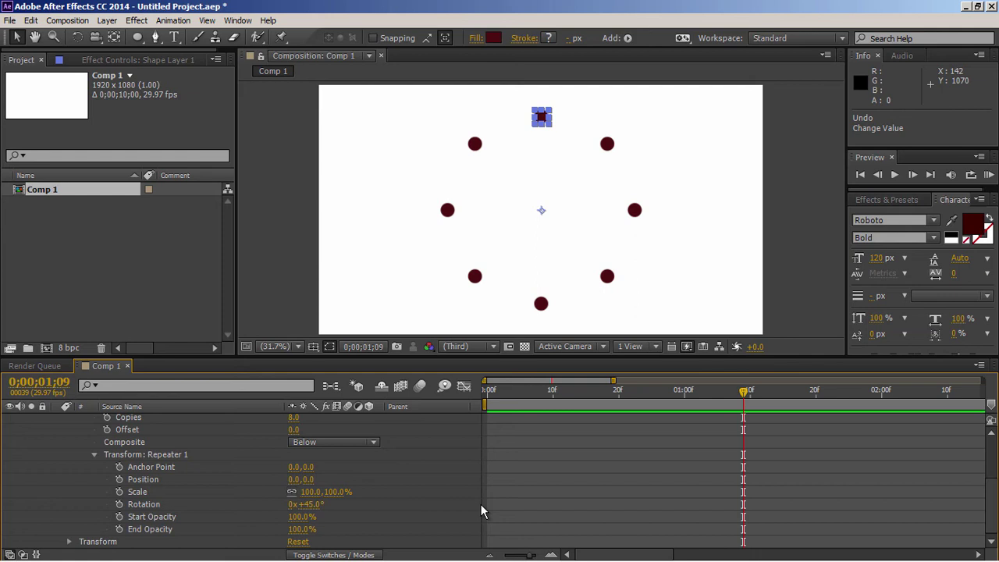
scroll(478, 504, up, 3)
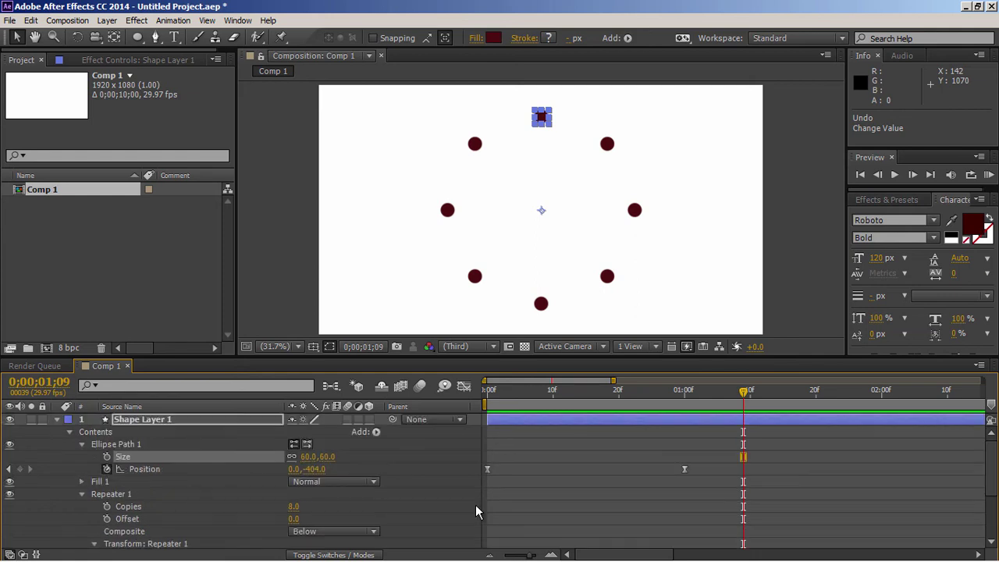
Collapse the dot ring layer's properties and hide the layer
click(56, 419)
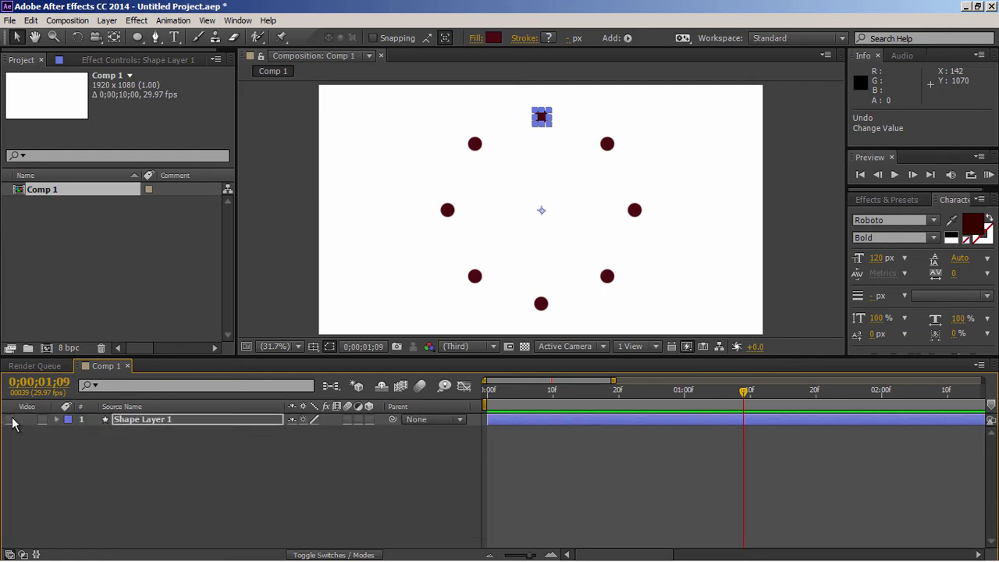
click(10, 420)
click(237, 472)
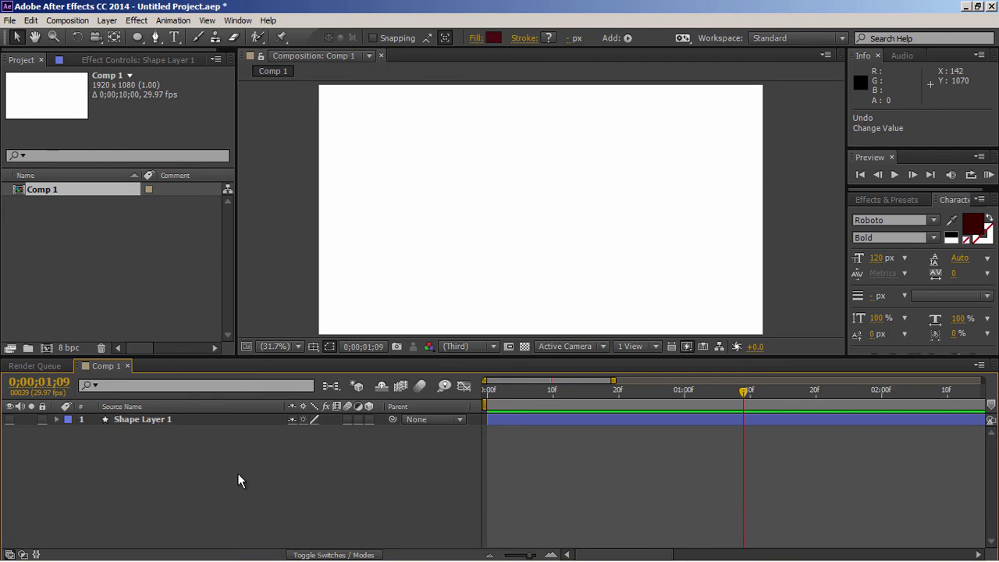
Draw a small square near the comp centre with the Rectangle tool and reposition its anchor point
click(139, 38)
click(166, 42)
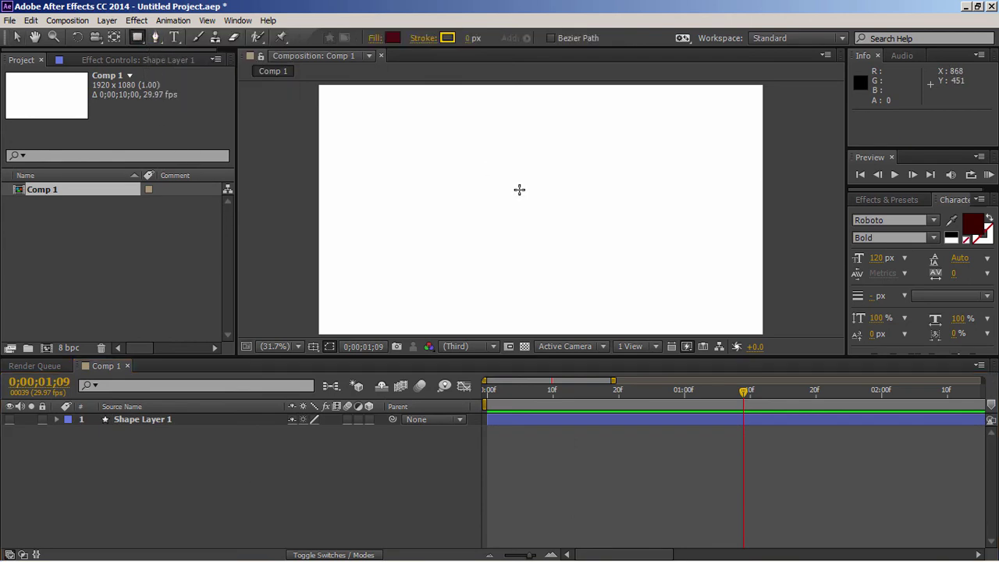
drag(518, 202, 539, 220)
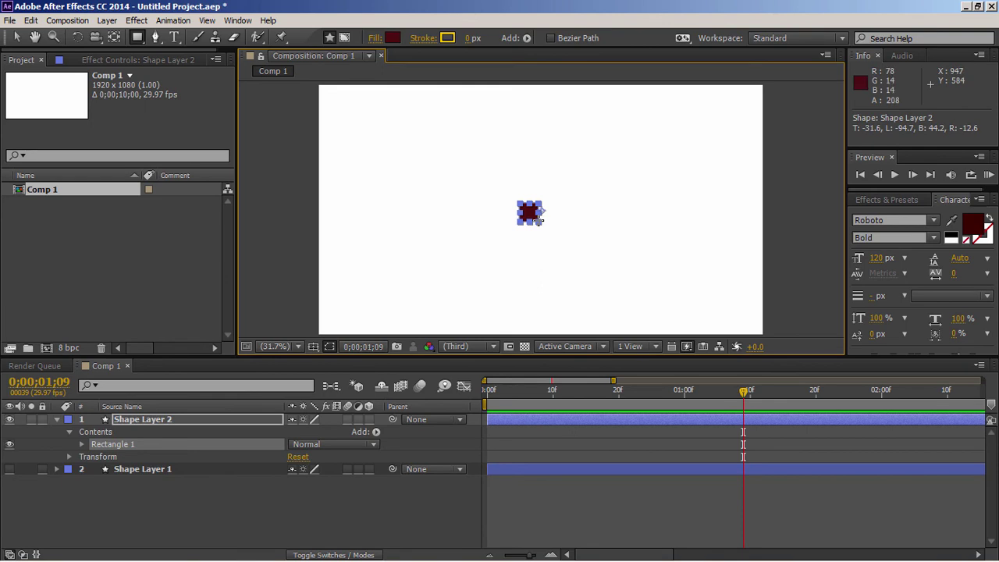
key(v)
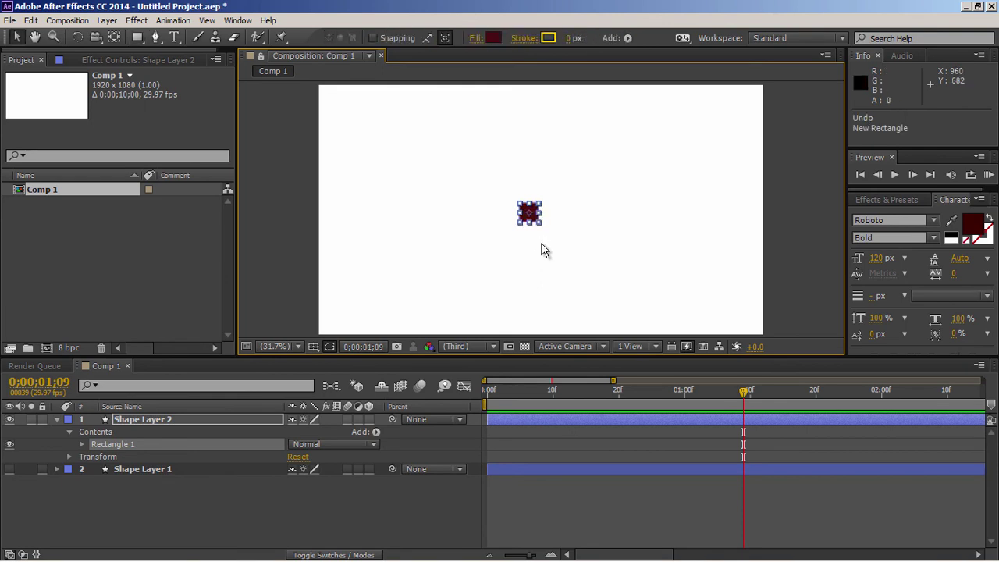
click(541, 242)
click(529, 216)
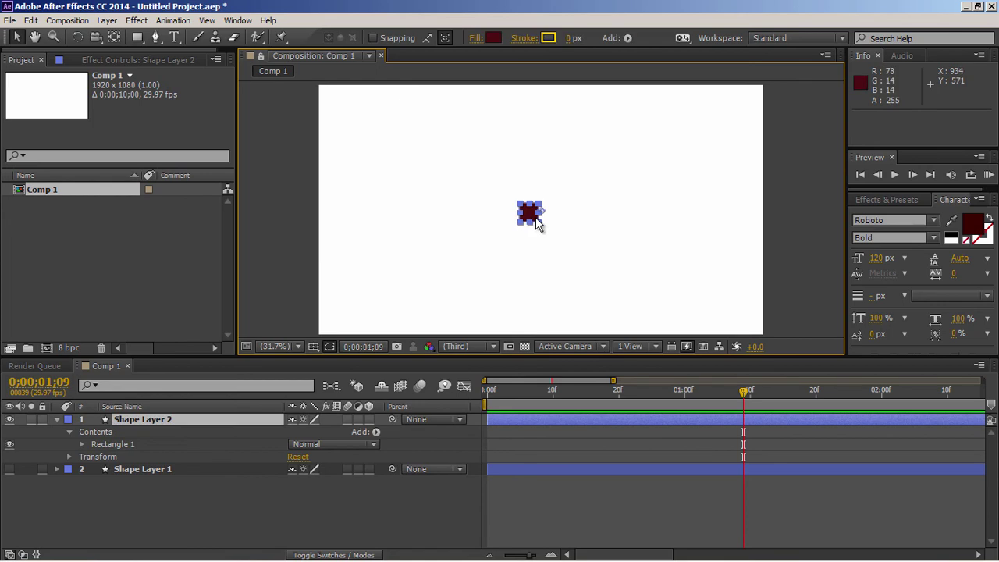
key(y)
drag(551, 221, 533, 214)
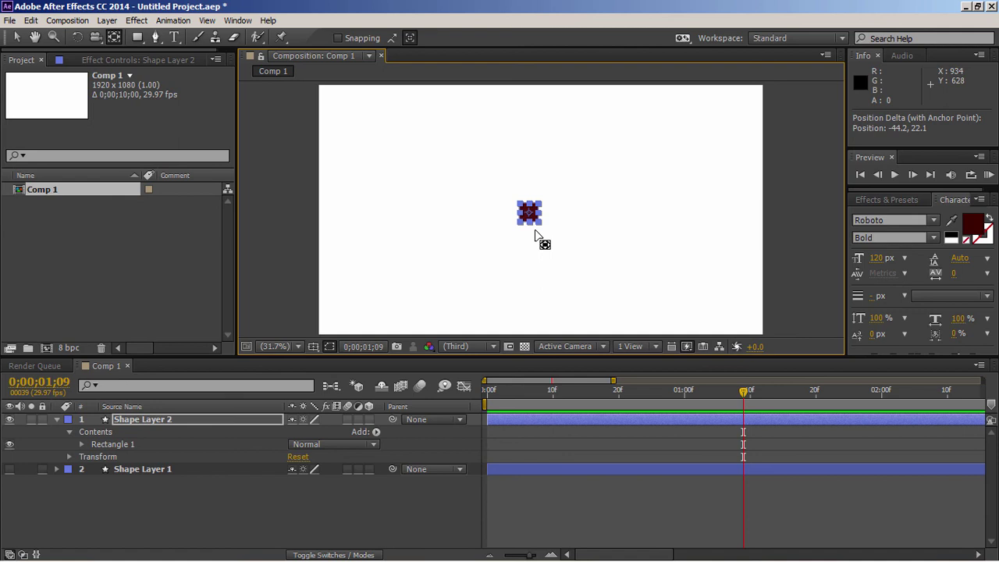
Move the square up by setting Rectangle 1 Transform Position to -53.7, -301.5
click(82, 444)
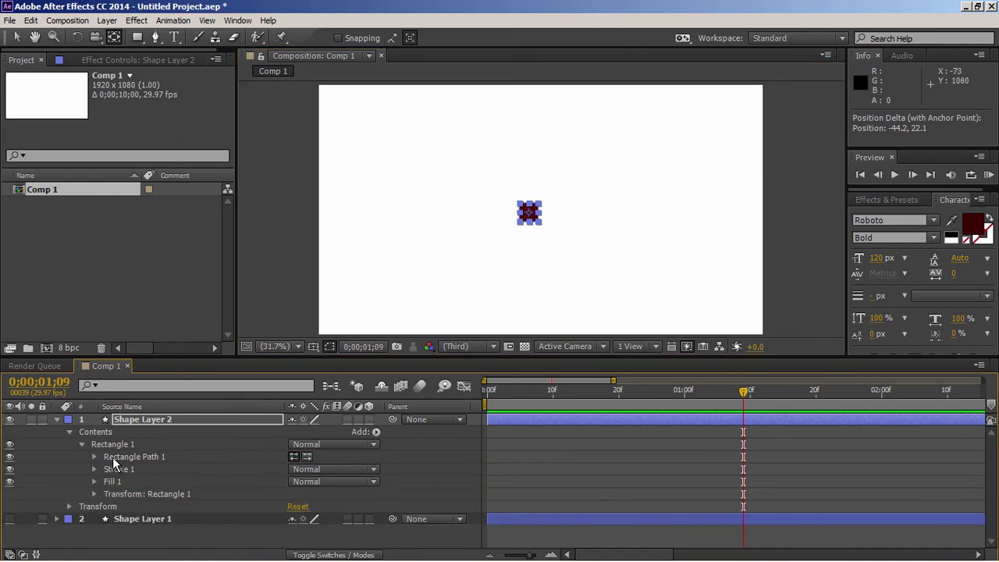
click(94, 457)
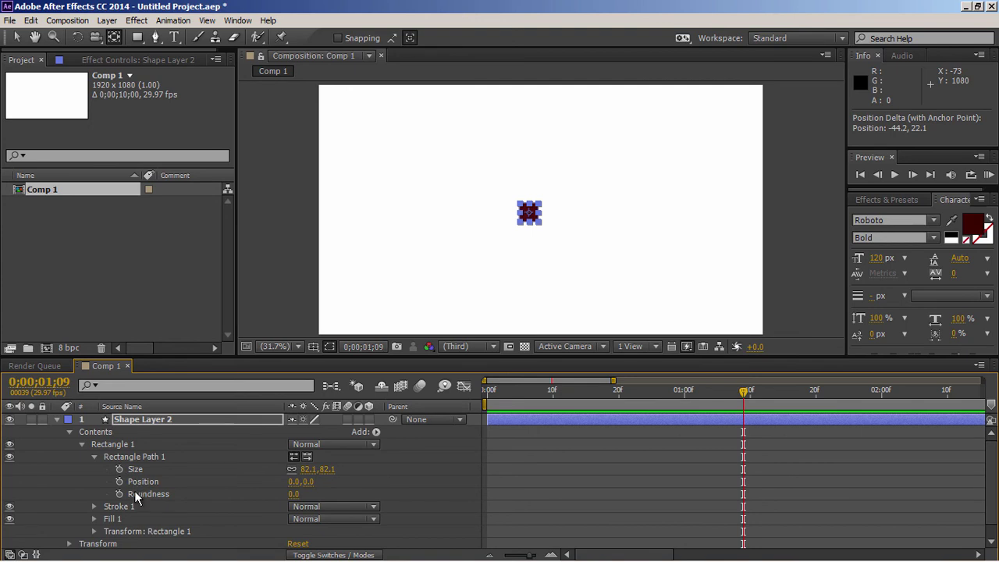
click(94, 456)
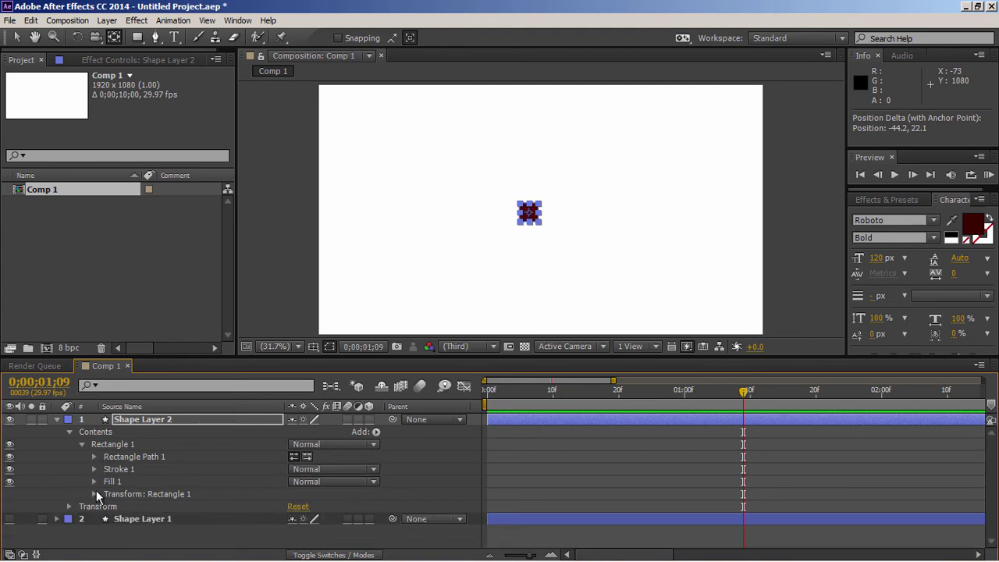
click(94, 494)
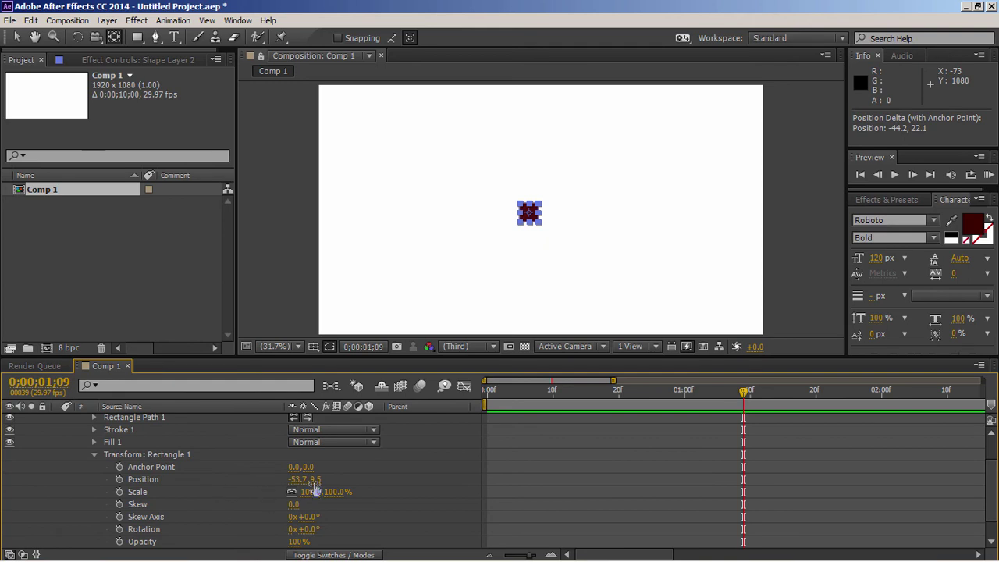
drag(313, 480, 95, 481)
scroll(127, 480, up, 1)
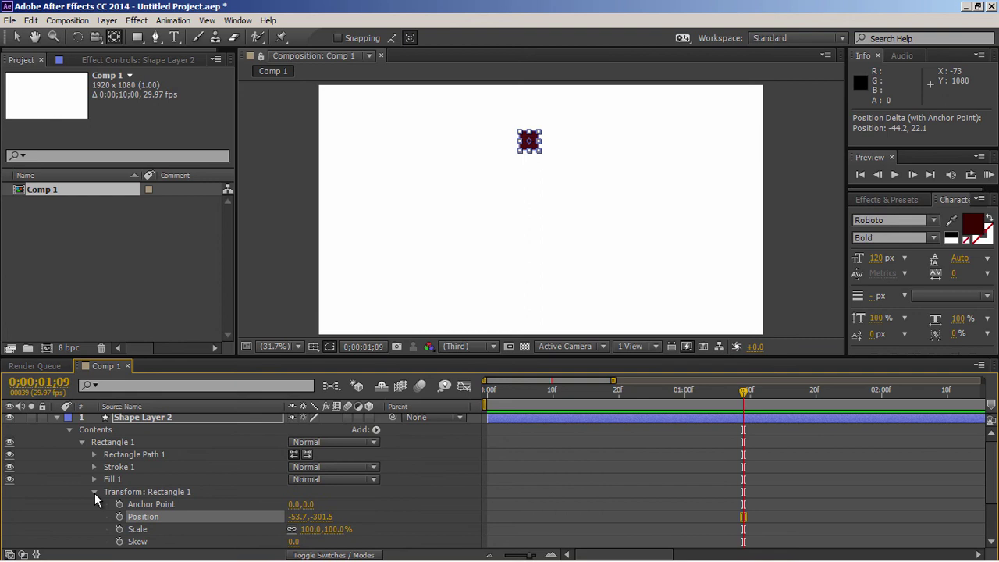
click(94, 493)
Add a Repeater to Shape Layer 2 with 8 copies
click(117, 432)
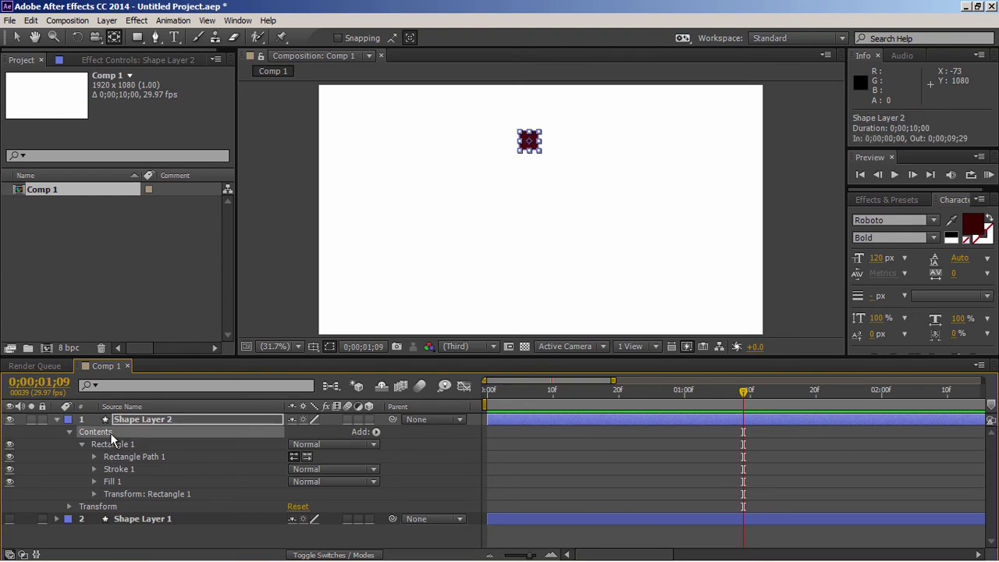
click(379, 433)
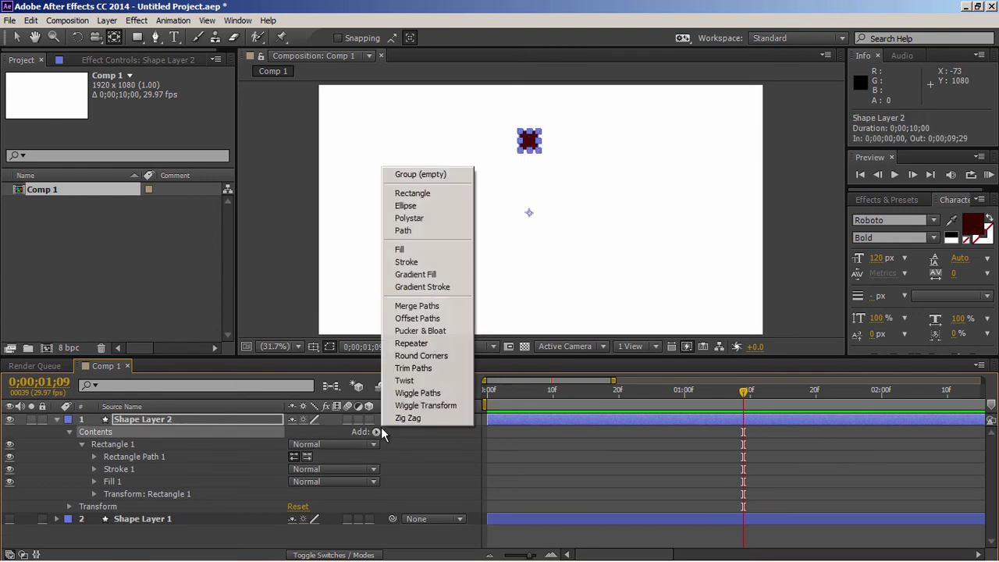
click(434, 345)
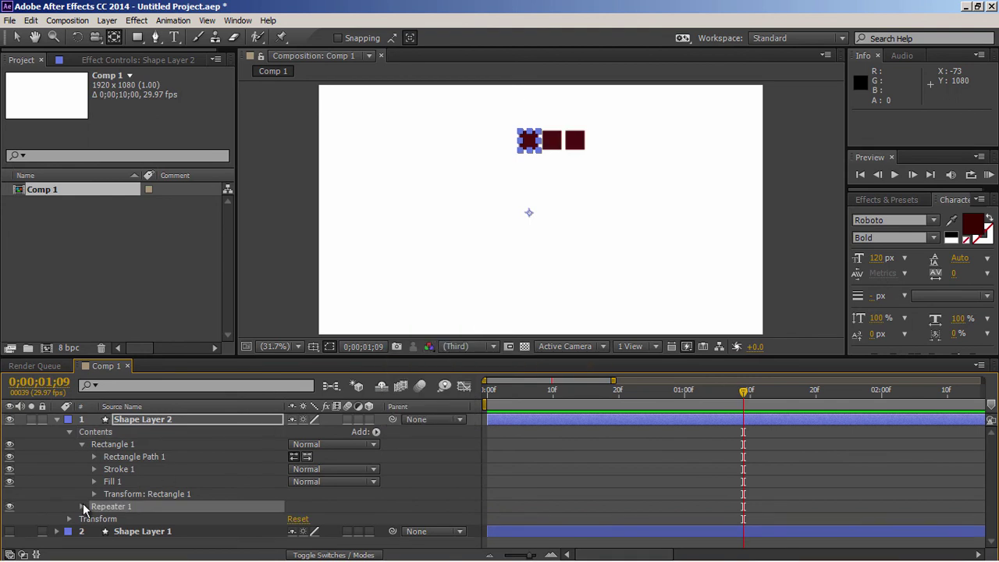
click(82, 505)
click(292, 504)
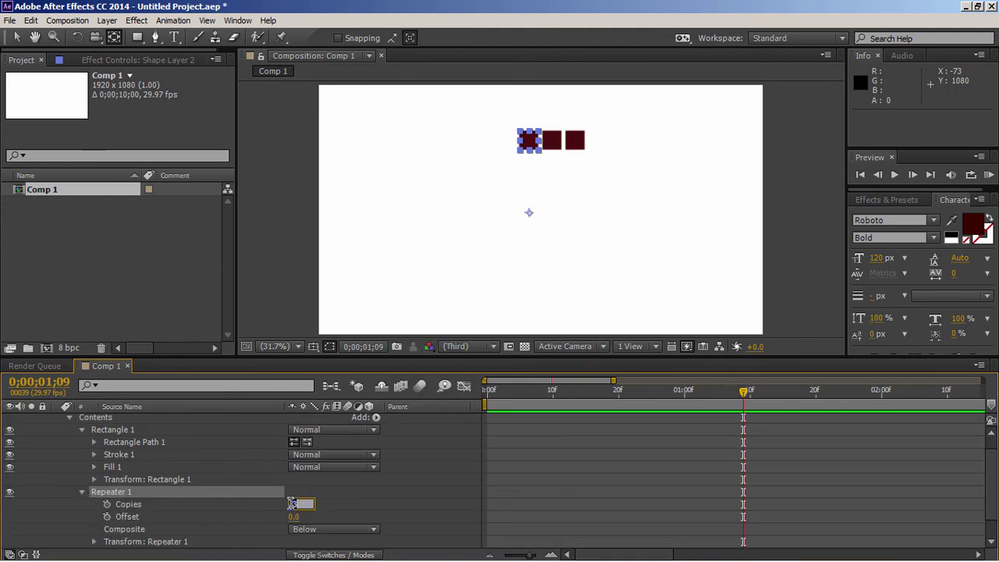
text(8)
key(Return)
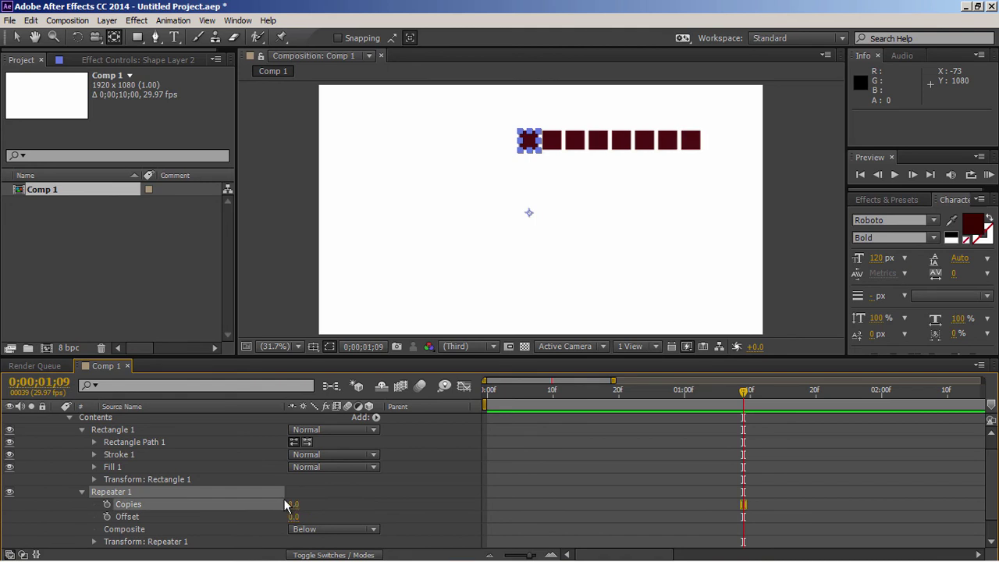
Set the Repeater transform Position to 0, 0 and Rotation to 45°
scroll(250, 492, down, 1)
click(94, 516)
scroll(167, 492, down, 3)
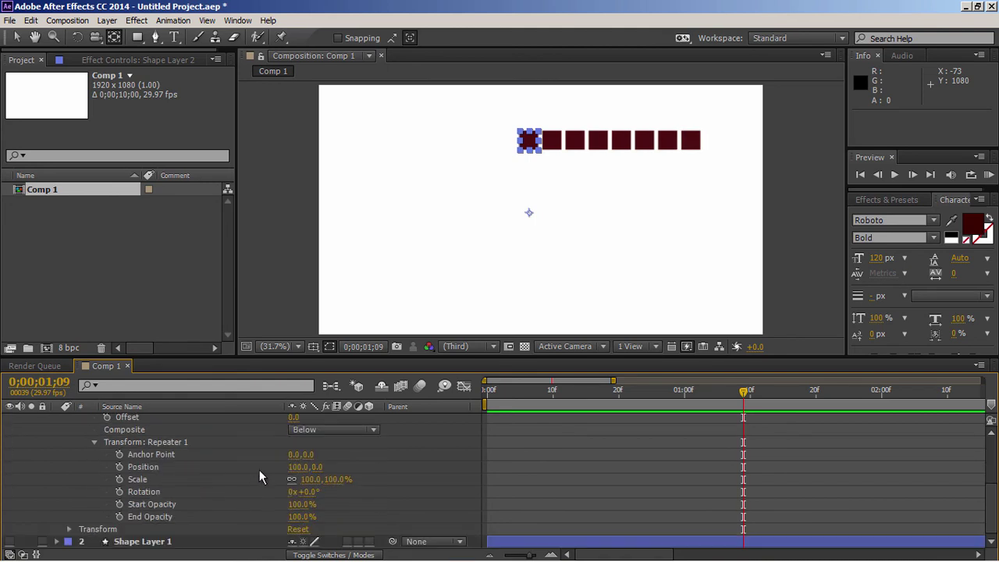
click(298, 466)
text(0)
key(Return)
click(306, 492)
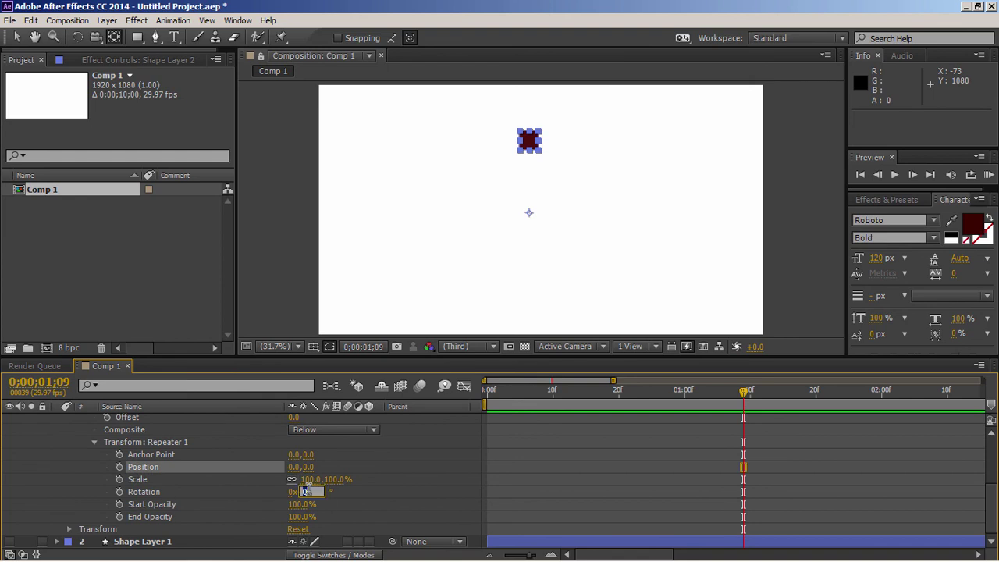
text(45)
key(Return)
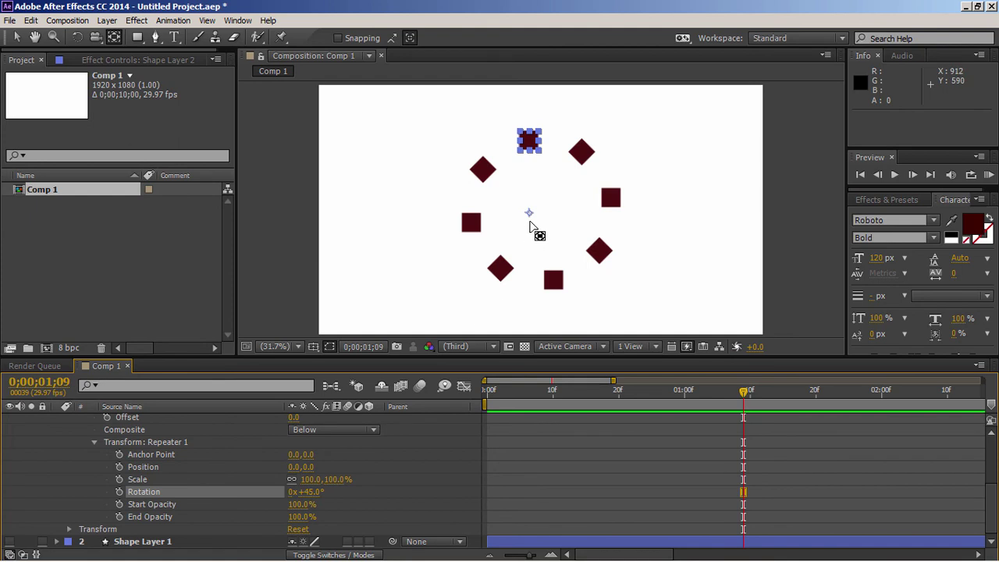
Shift the Repeater anchor point to -48.0, 0.0
click(565, 456)
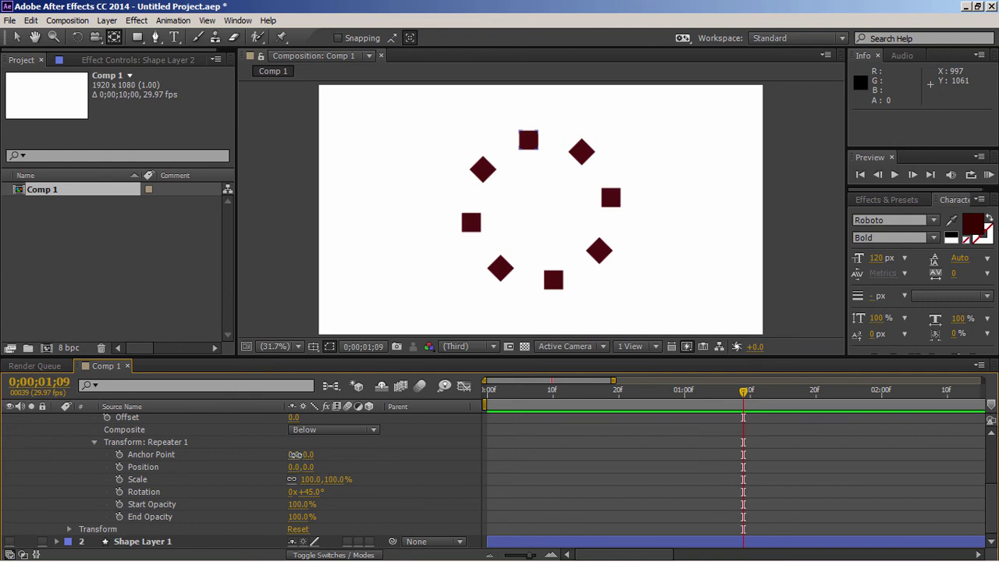
drag(297, 456, 255, 452)
click(567, 469)
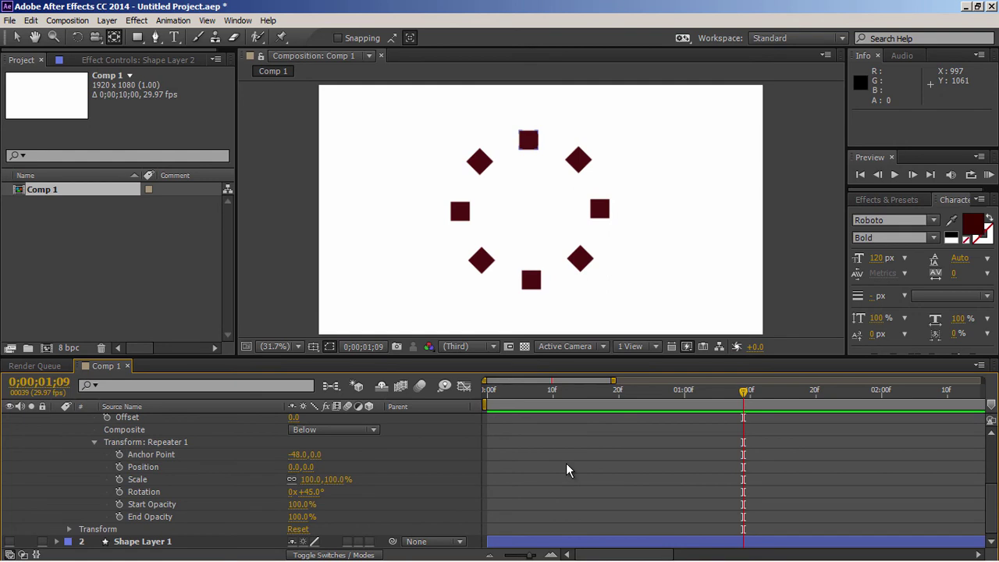
Raise the square's Rectangle 1 Position to -53.7, -338.5 to widen the ring
scroll(559, 470, up, 3)
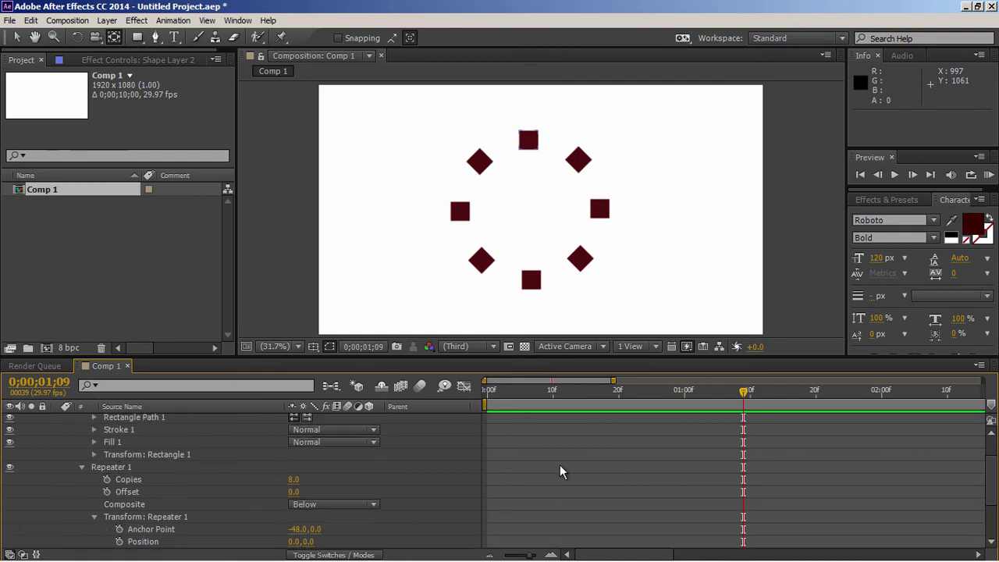
click(95, 454)
drag(323, 480, 303, 479)
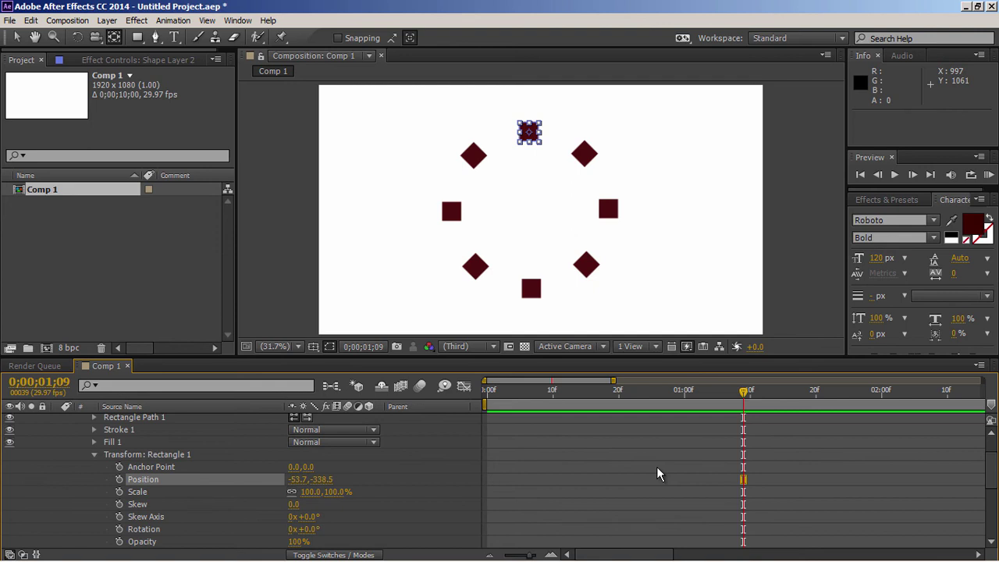
scroll(658, 473, up, 3)
click(640, 424)
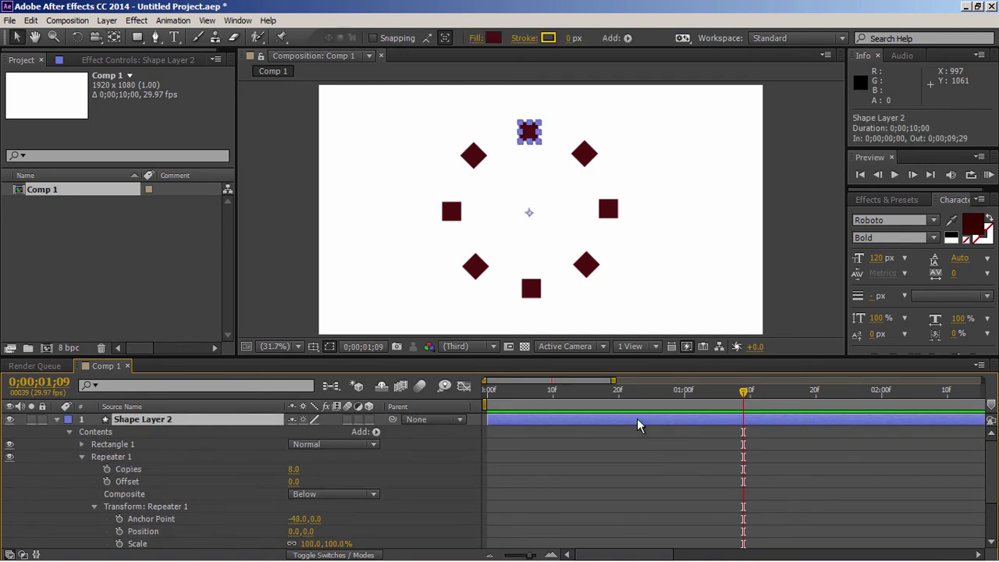
Delete Shape Layer 2, then make Shape Layer 1 visible, expand it and preview its dot ring
key(Delete)
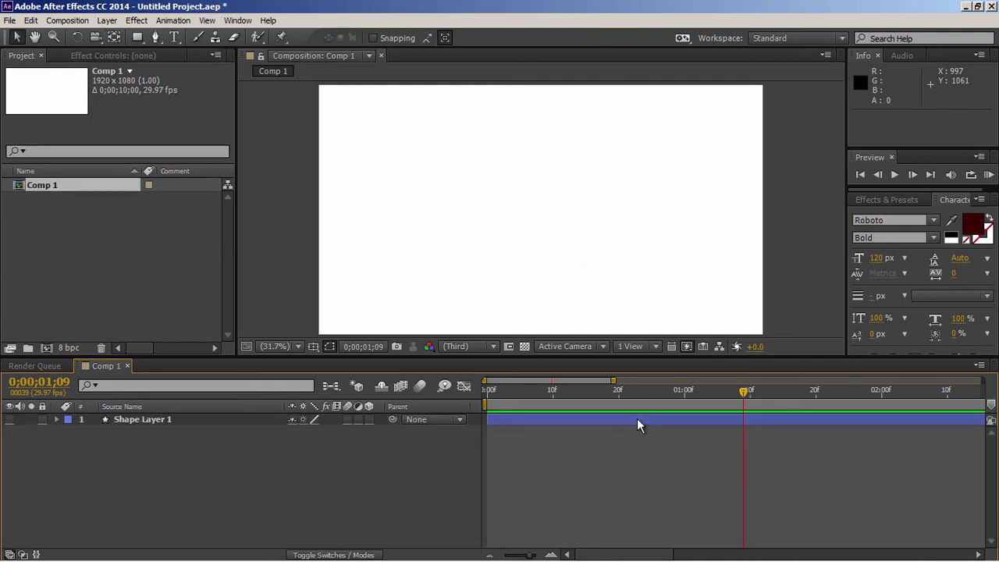
click(10, 420)
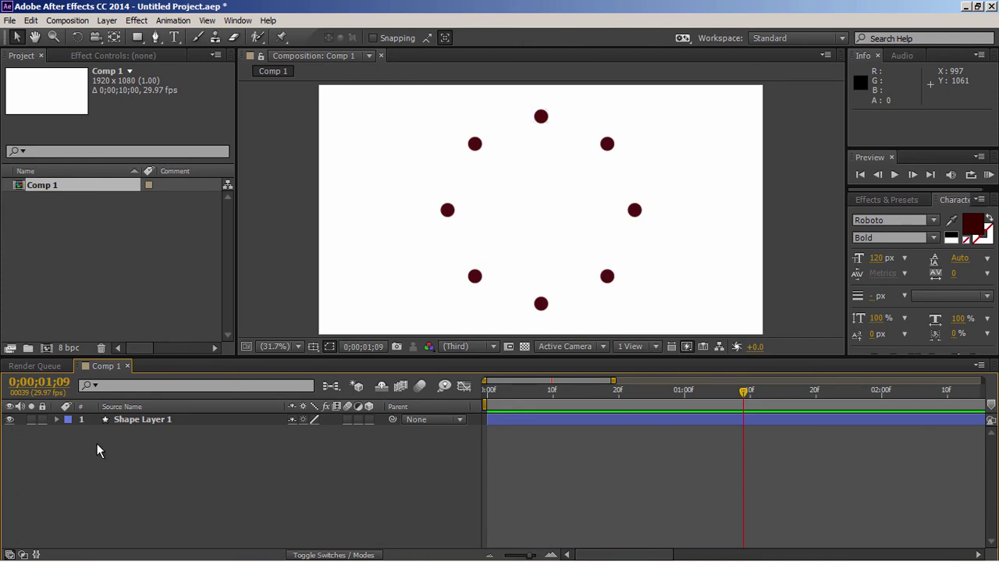
click(57, 420)
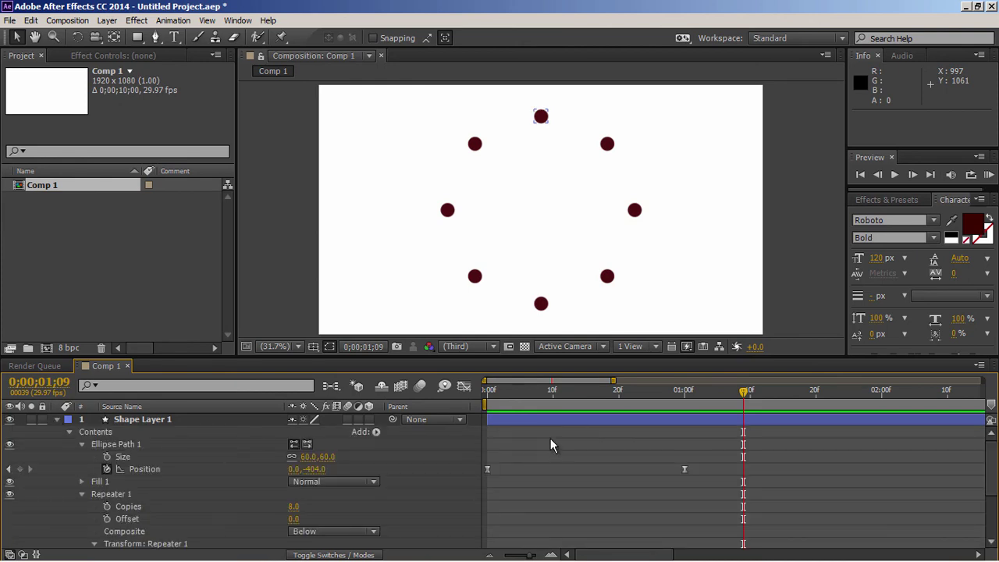
key(Home)
key(space)
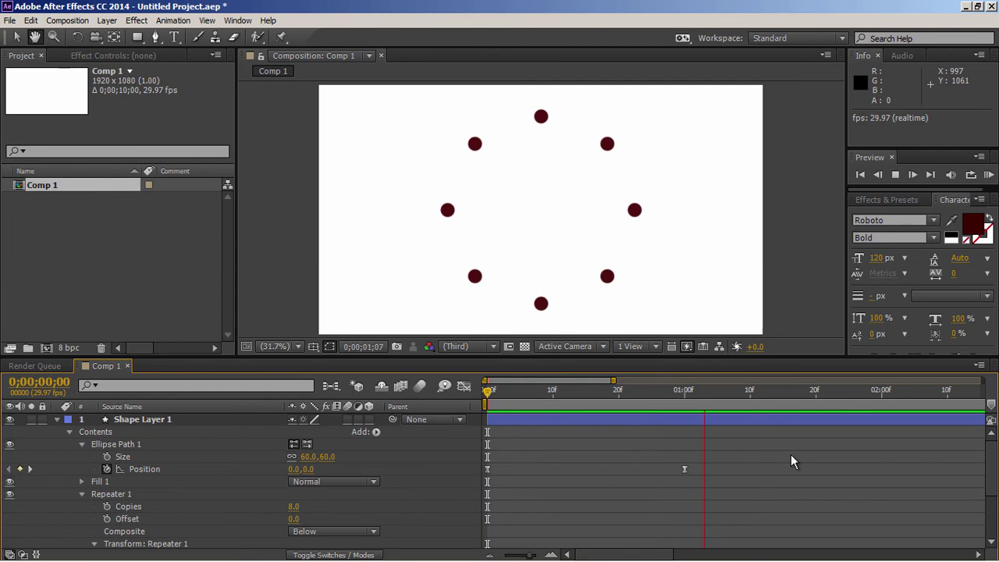
key(space)
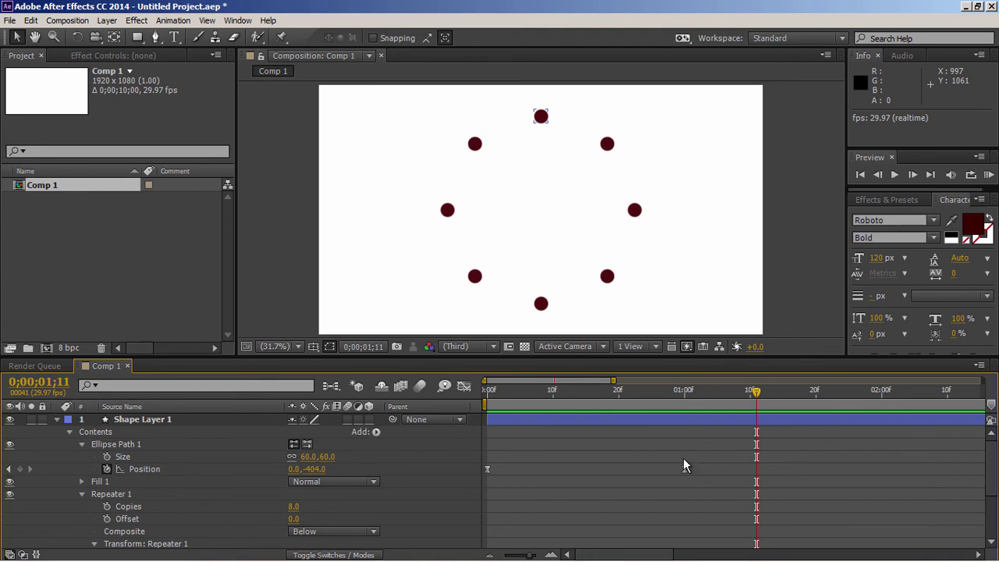
Collapse Ellipse Path 1 and Repeater 1, then add a second Repeater to Shape Layer 1
click(81, 444)
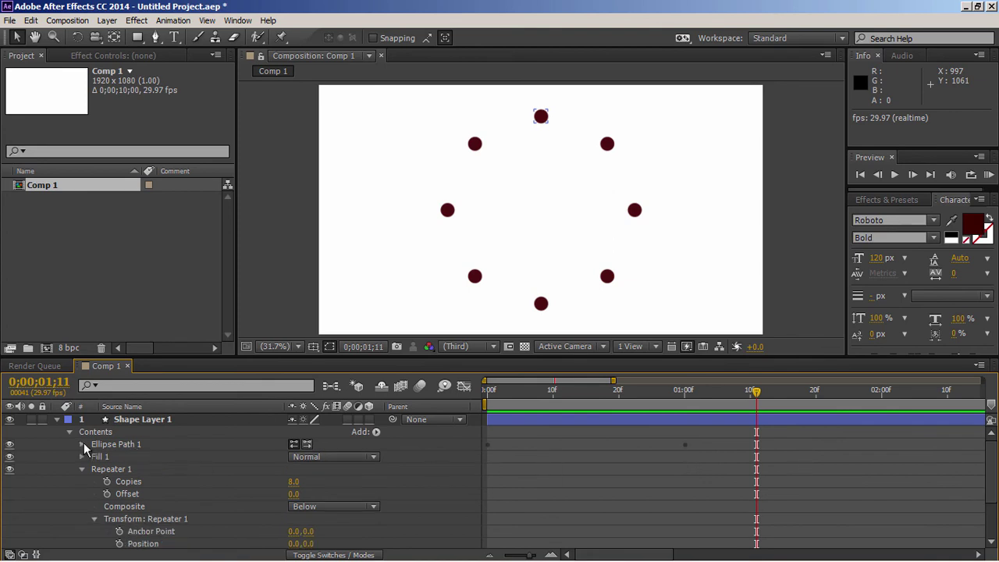
click(82, 468)
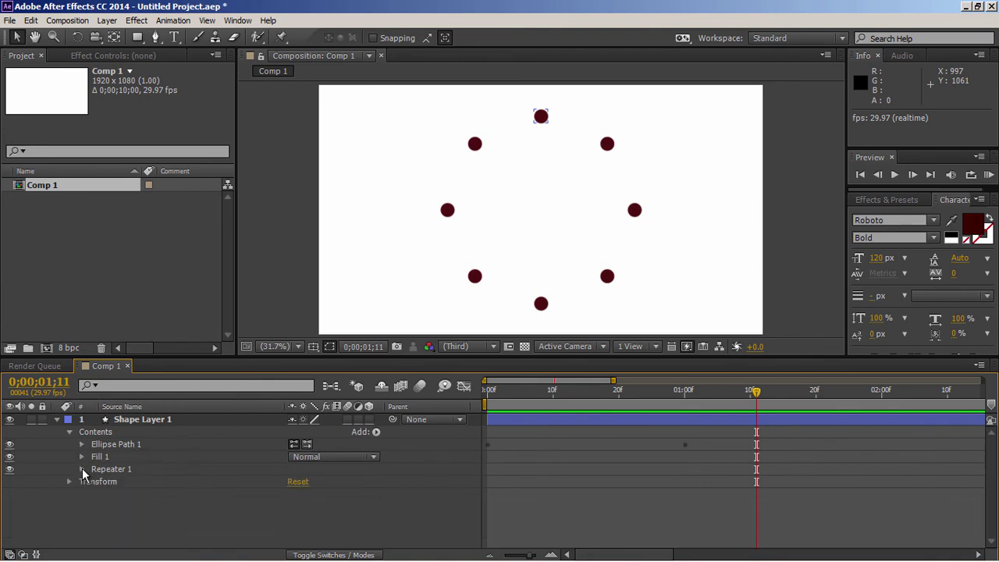
click(376, 431)
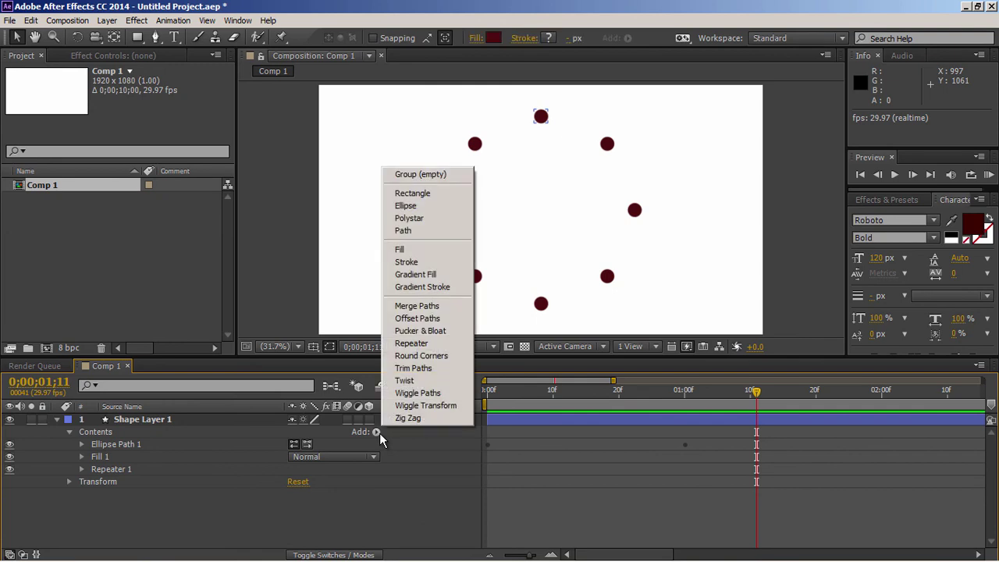
click(412, 343)
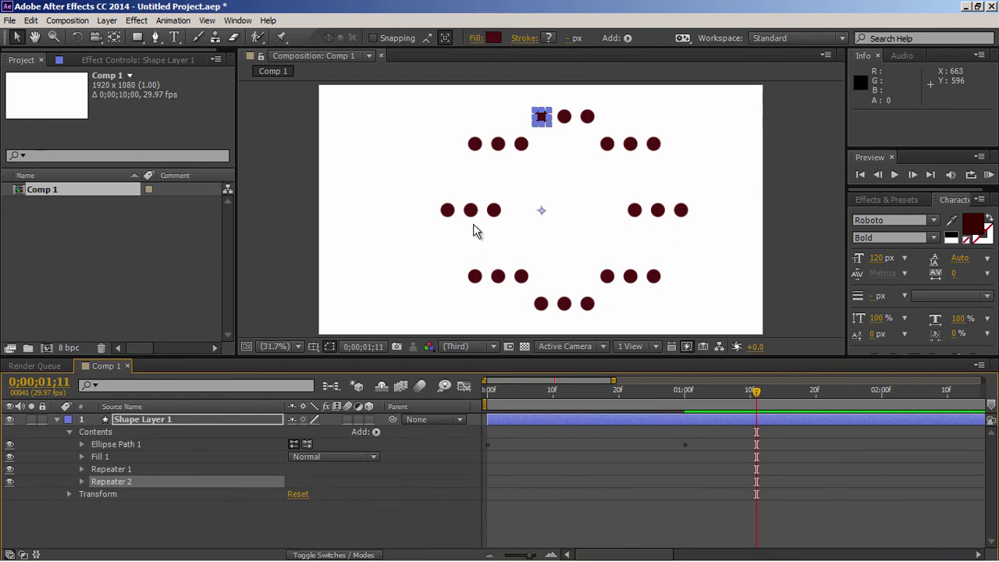
Set Repeater 2 to make 2 copies
click(81, 481)
click(296, 495)
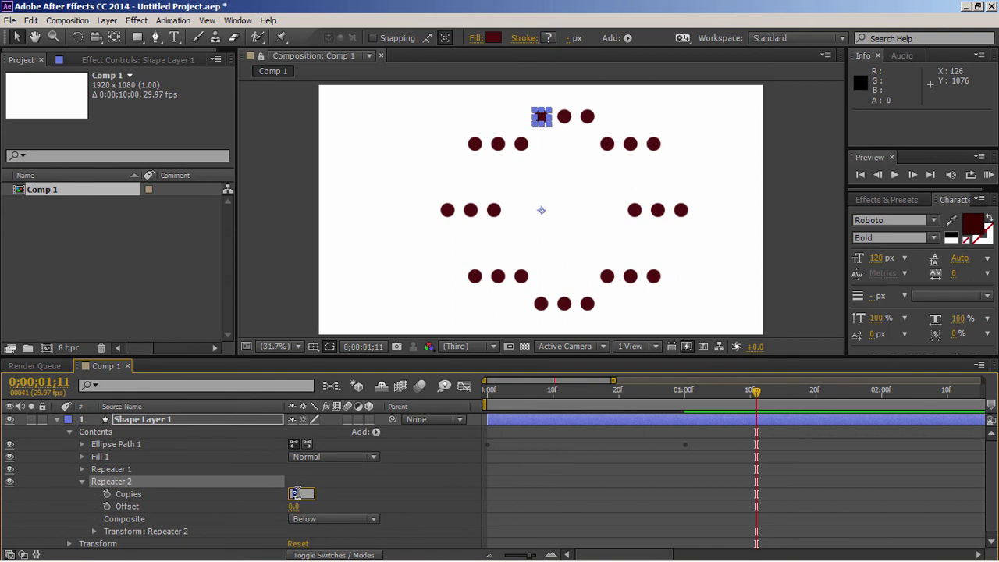
text(2)
key(Return)
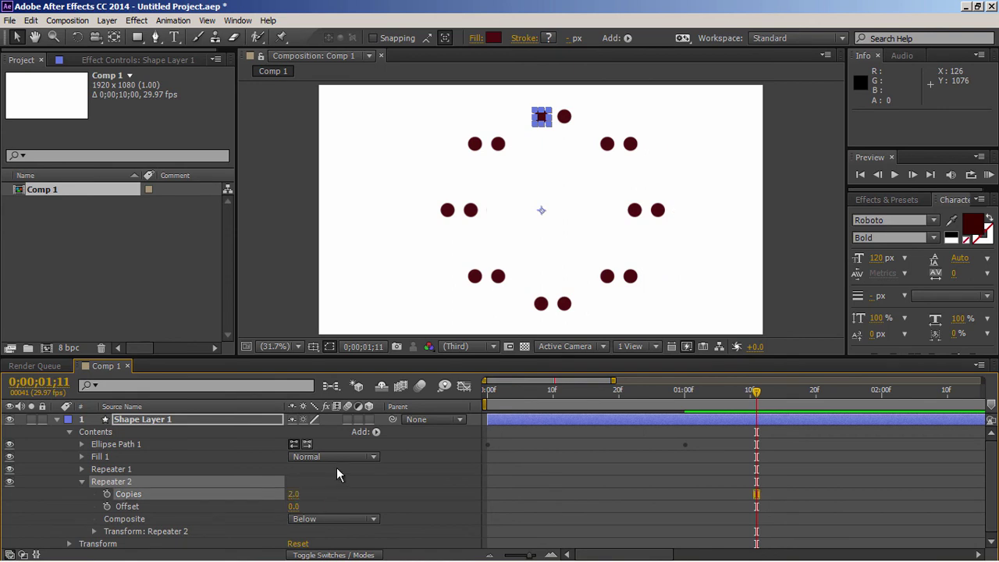
Set Repeater 2's transform Position X to 0 and Scale to 80%
click(94, 531)
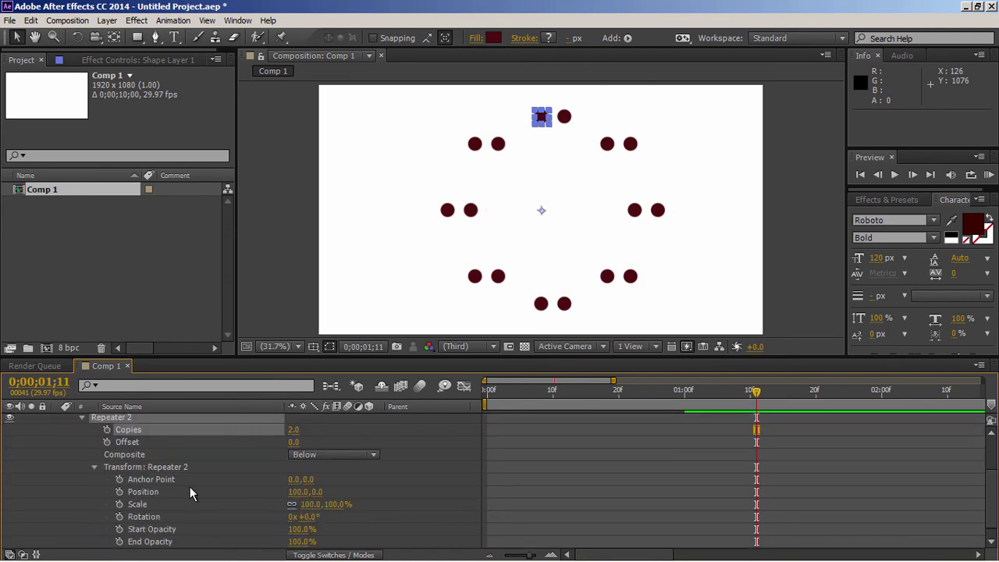
click(296, 491)
text(0)
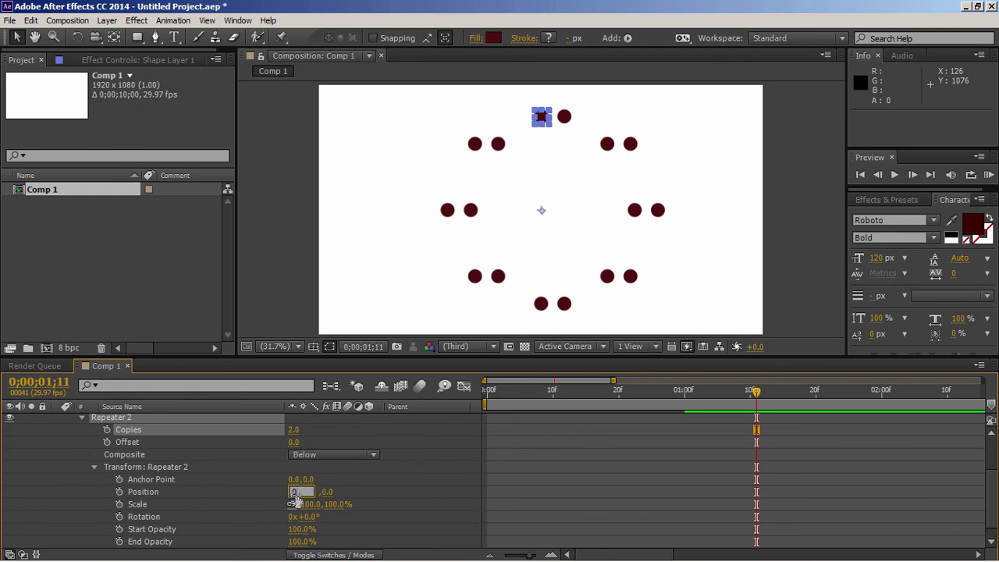
key(Return)
click(331, 504)
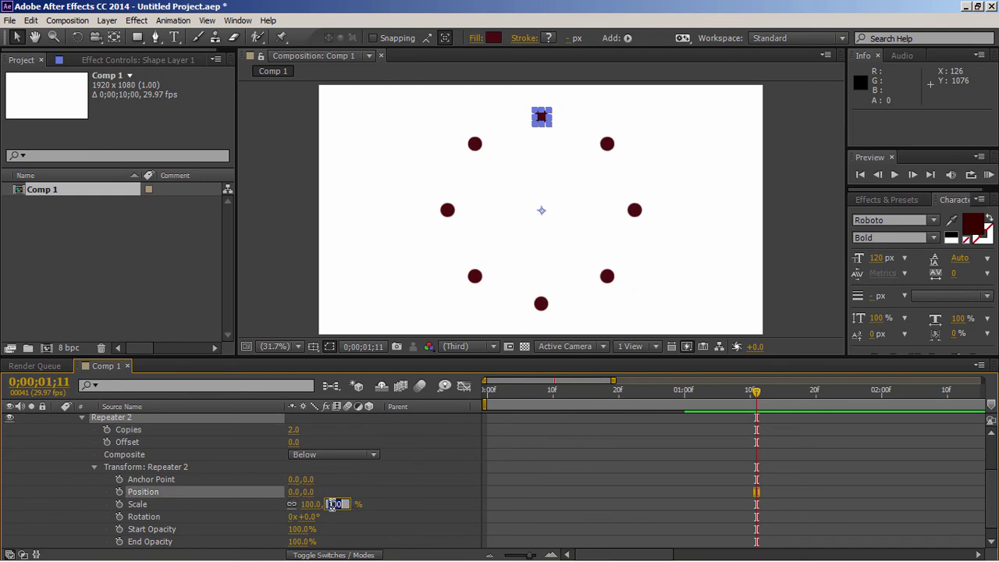
text(80)
key(Return)
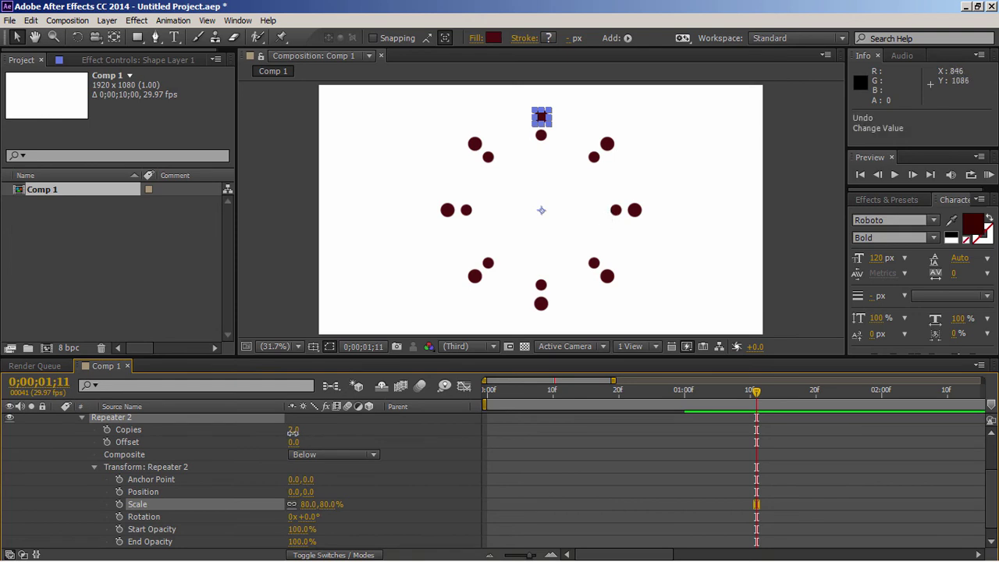
Raise Repeater 2's copies to 15 and drag its End Opacity down to 0%
drag(294, 430, 296, 430)
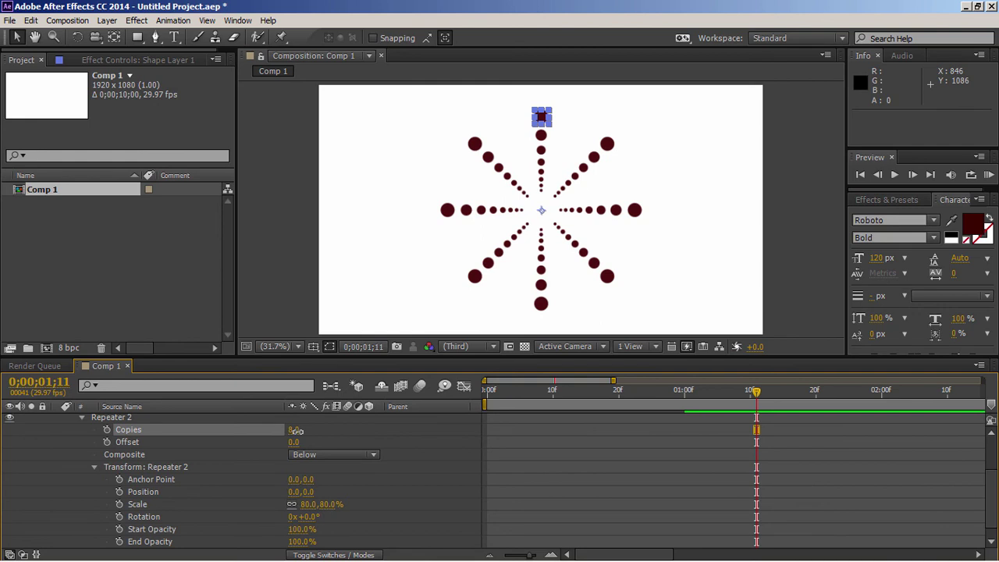
click(294, 429)
text(10)
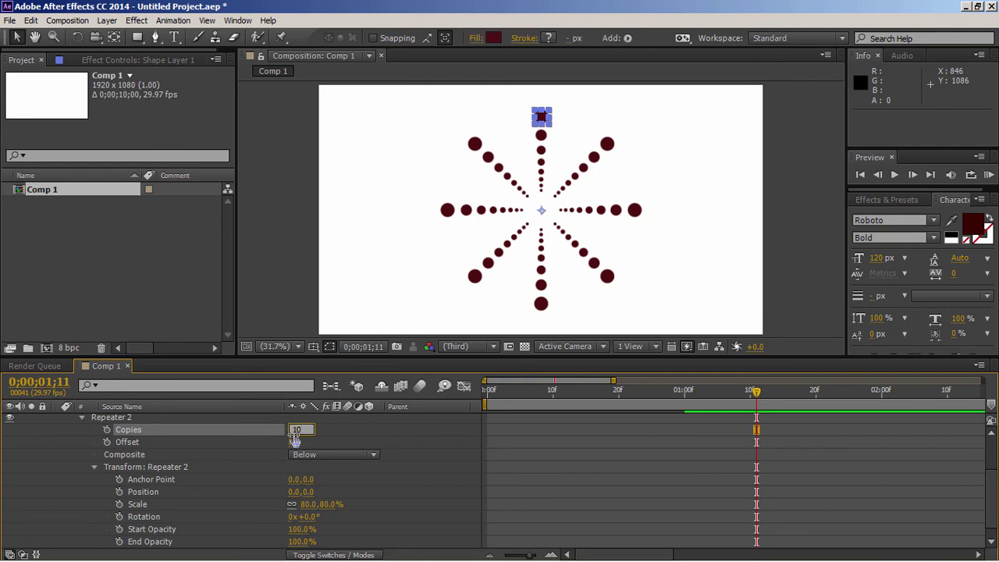
key(Return)
click(294, 433)
text(15)
key(Return)
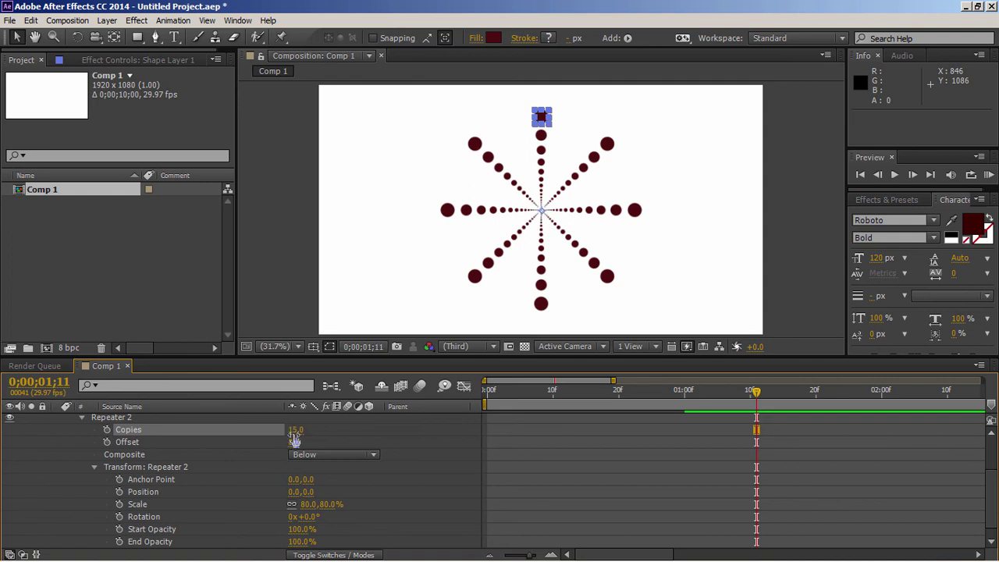
click(539, 471)
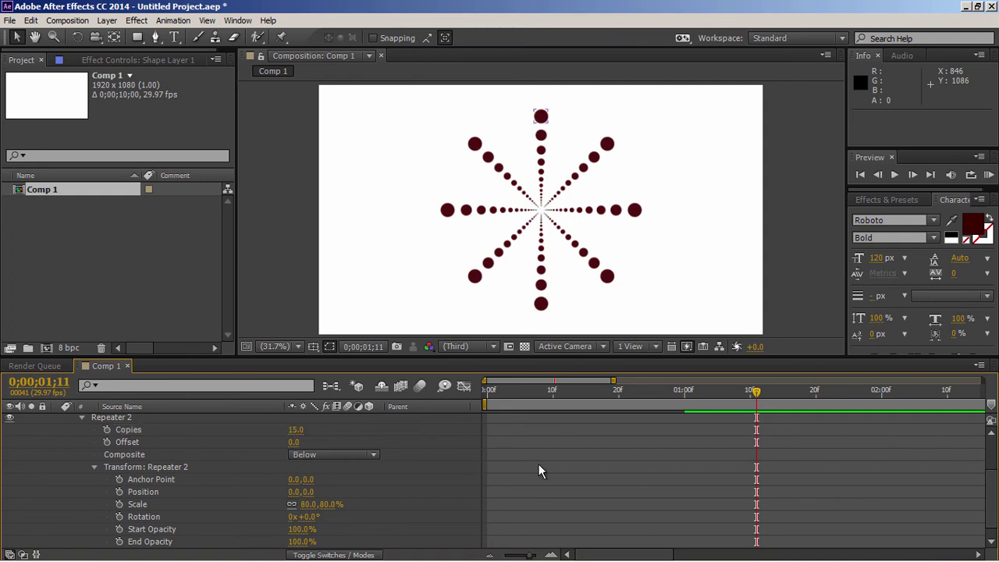
drag(300, 542, 209, 540)
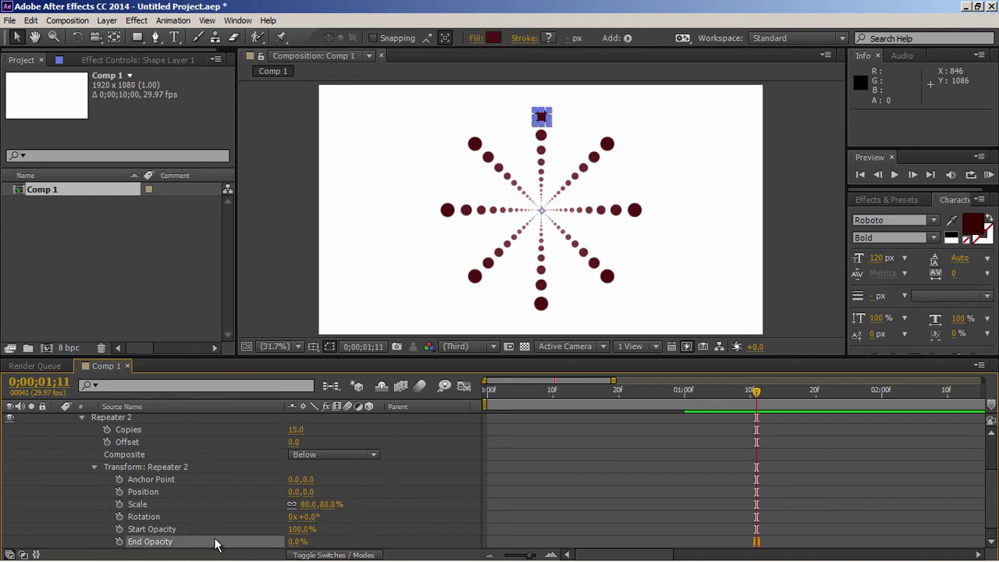
Return to the start and preview the dotted-arm animation
click(555, 502)
drag(504, 390, 487, 390)
key(space)
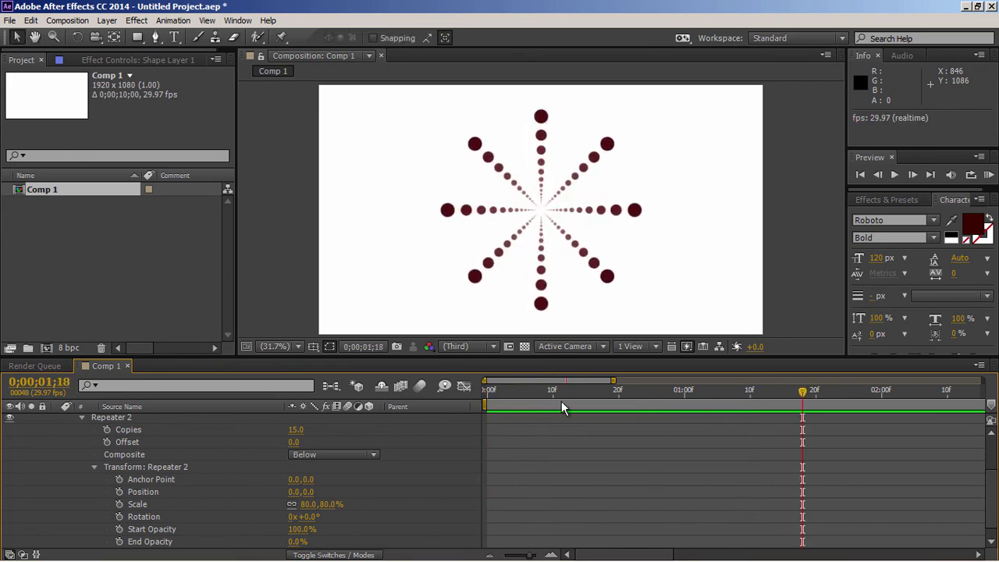
key(space)
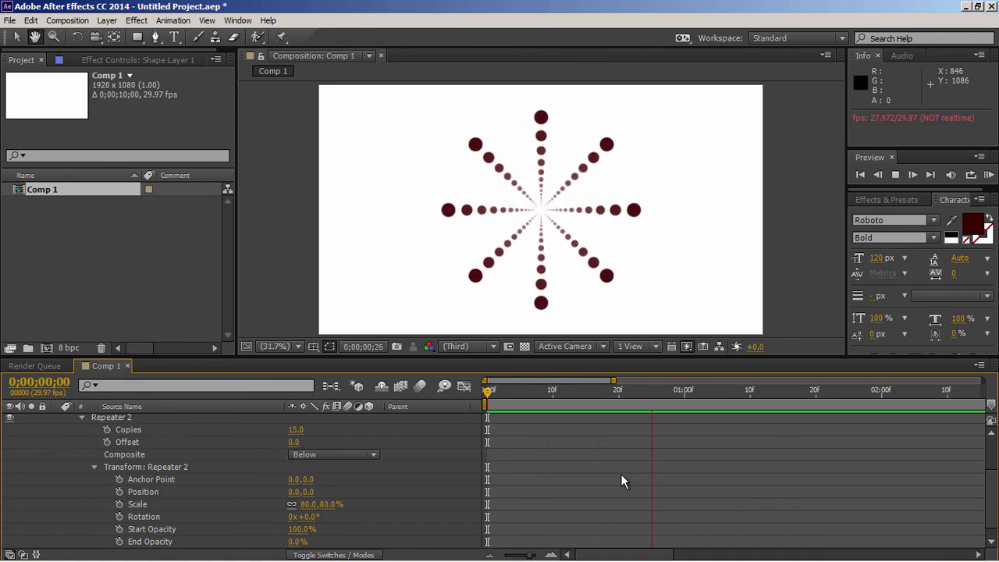
key(space)
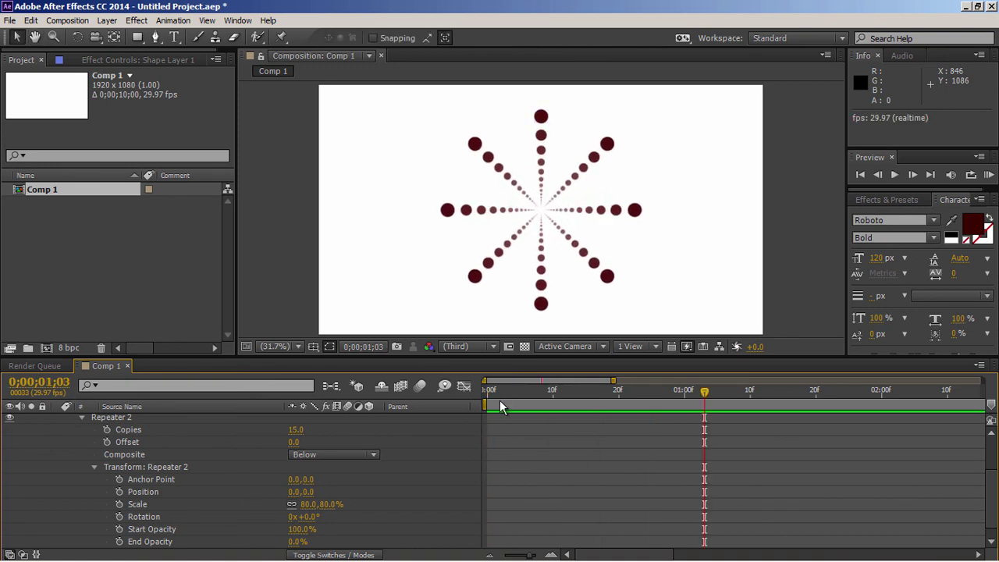
Keyframe Repeater 2 Scale at 80% on frame 0 and 100% at one second
click(486, 394)
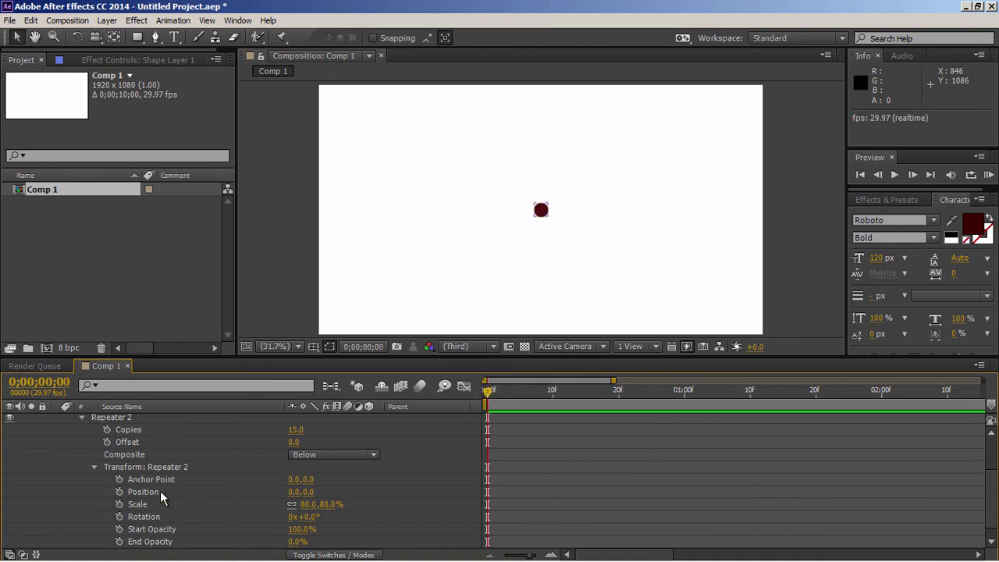
click(119, 503)
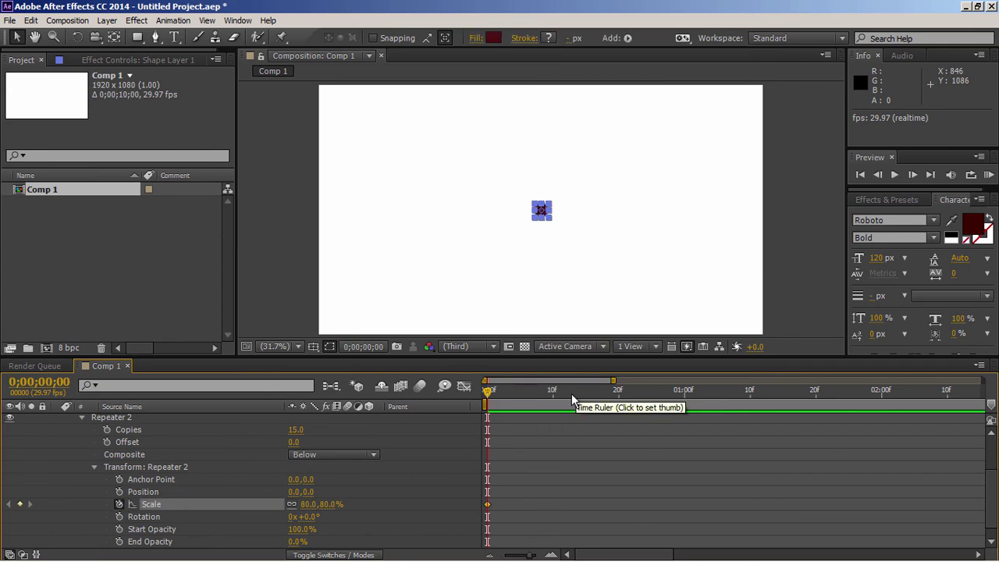
drag(571, 394, 682, 403)
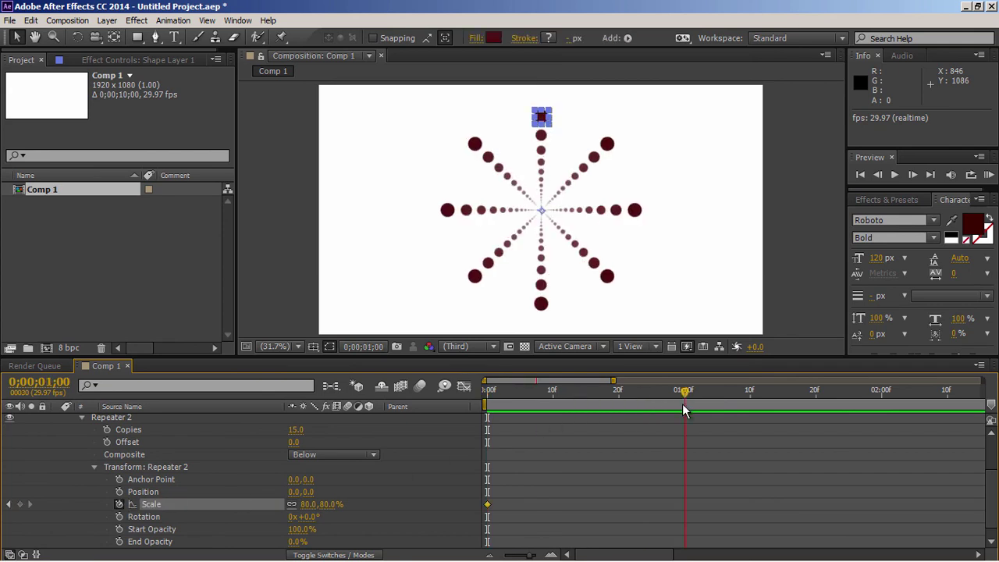
click(328, 504)
text(100)
key(Return)
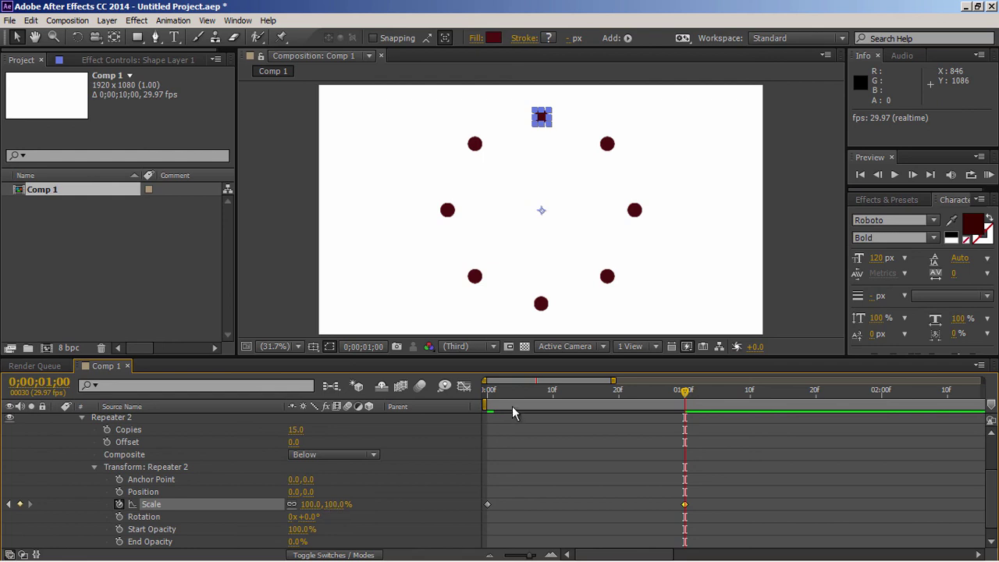
Apply Easy Ease to the Scale keyframes and shape the curve to start fast and settle into 100%
right_click(487, 507)
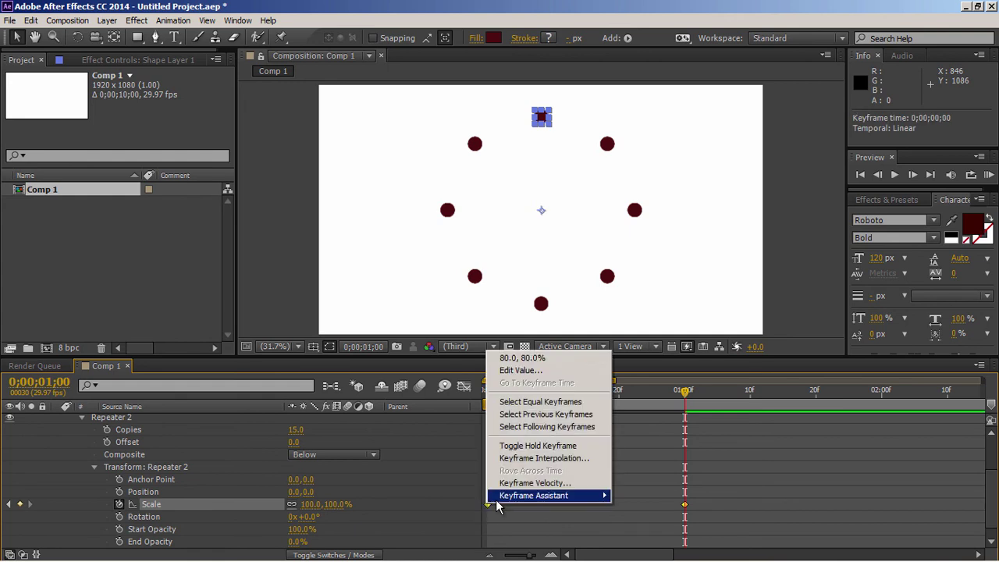
mouse_move(546, 495)
click(641, 422)
click(540, 494)
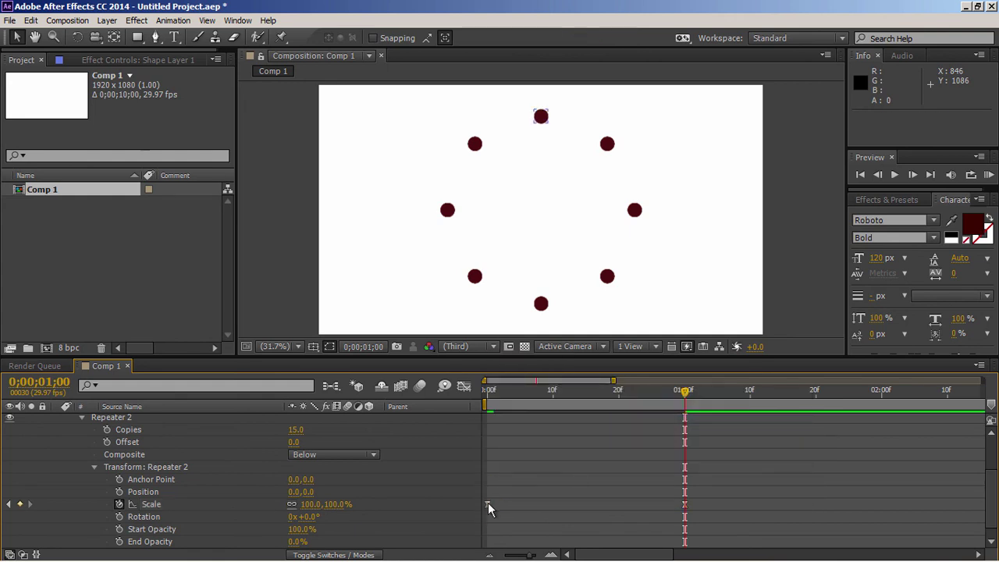
click(488, 503)
click(464, 385)
drag(555, 517, 474, 520)
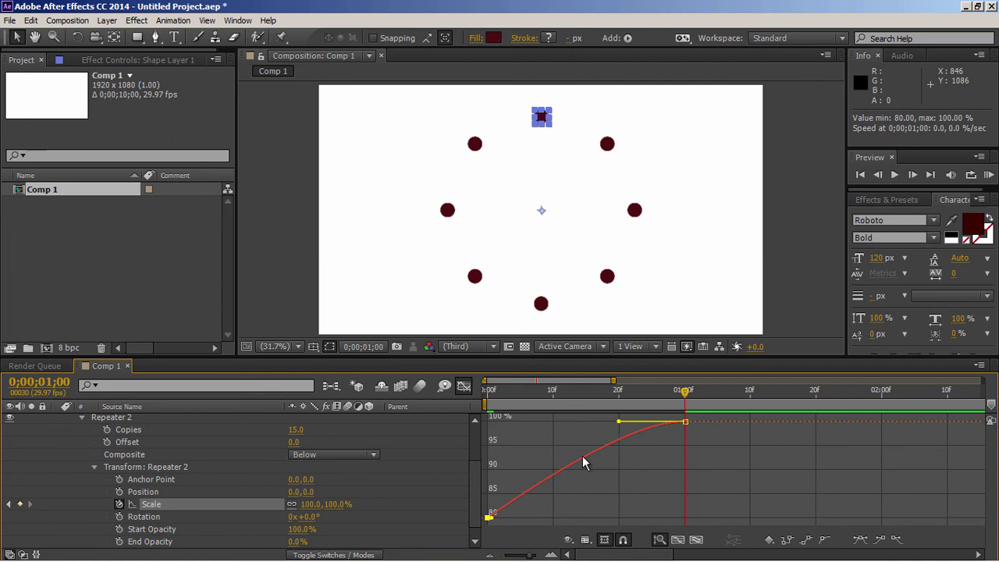
drag(618, 421, 487, 421)
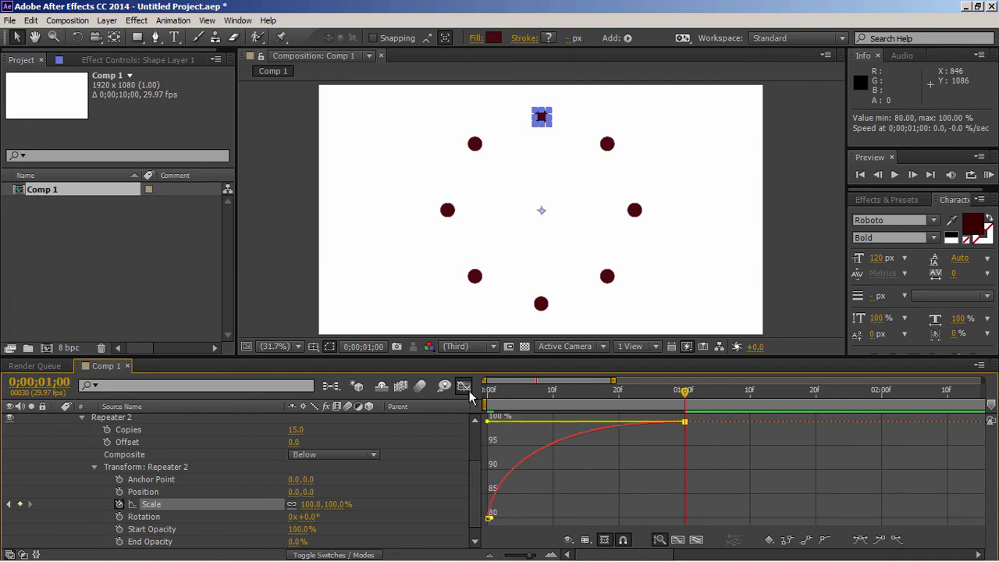
click(464, 386)
Preview the eased scale animation twice
key(space)
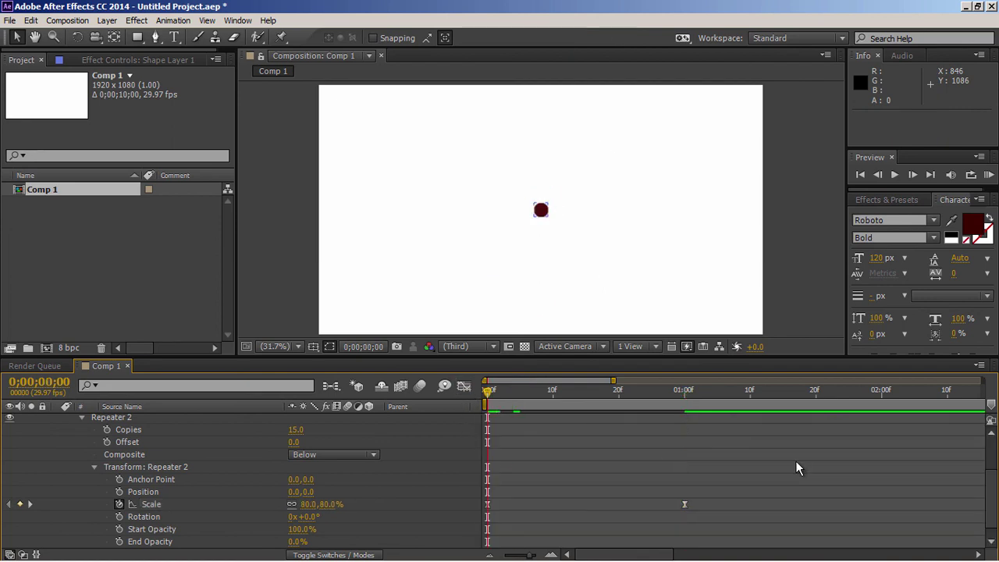
key(space)
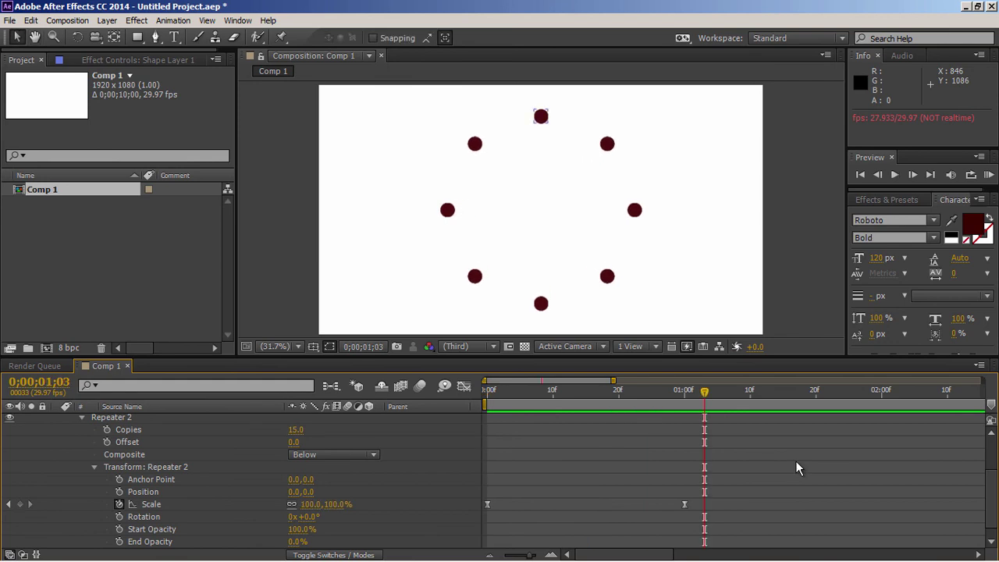
key(space)
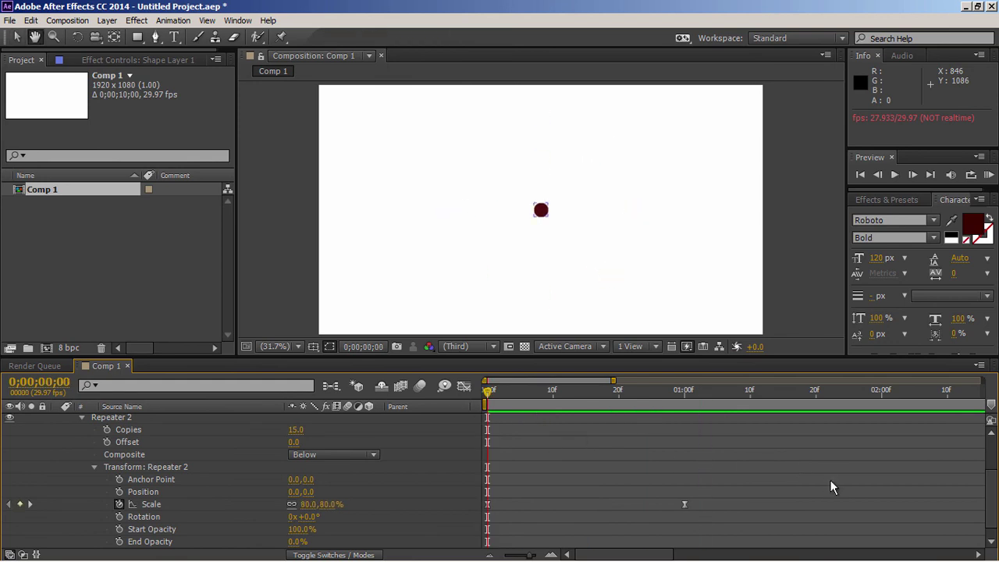
key(space)
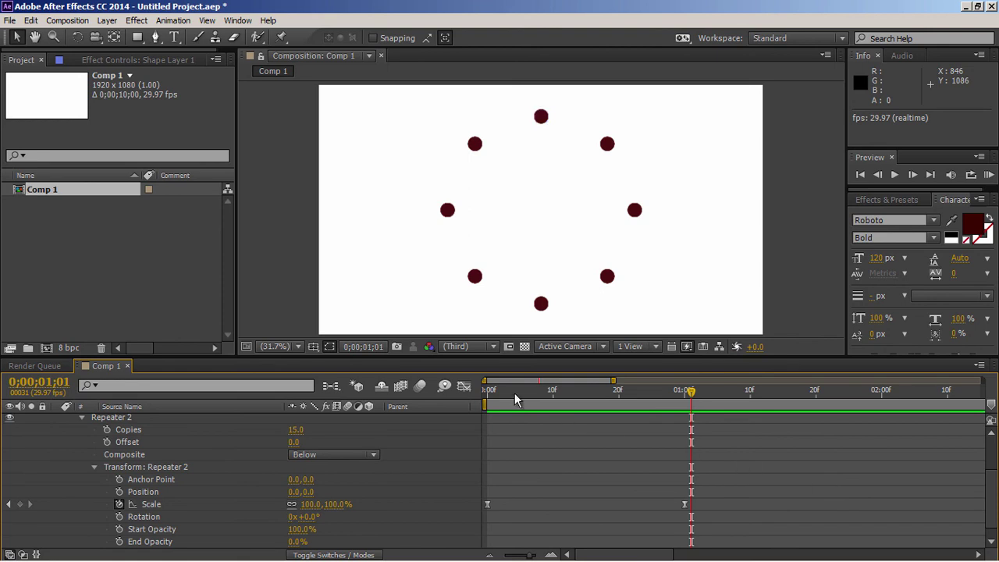
Change the starting Repeater 2 Scale keyframe at frame 0 to 20%
drag(514, 392, 477, 390)
click(331, 504)
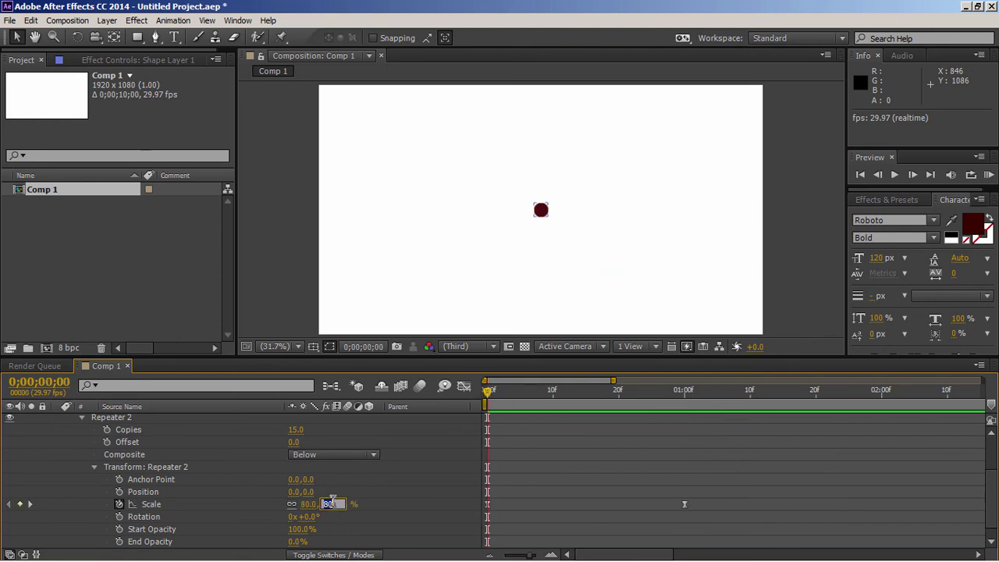
text(20)
key(Return)
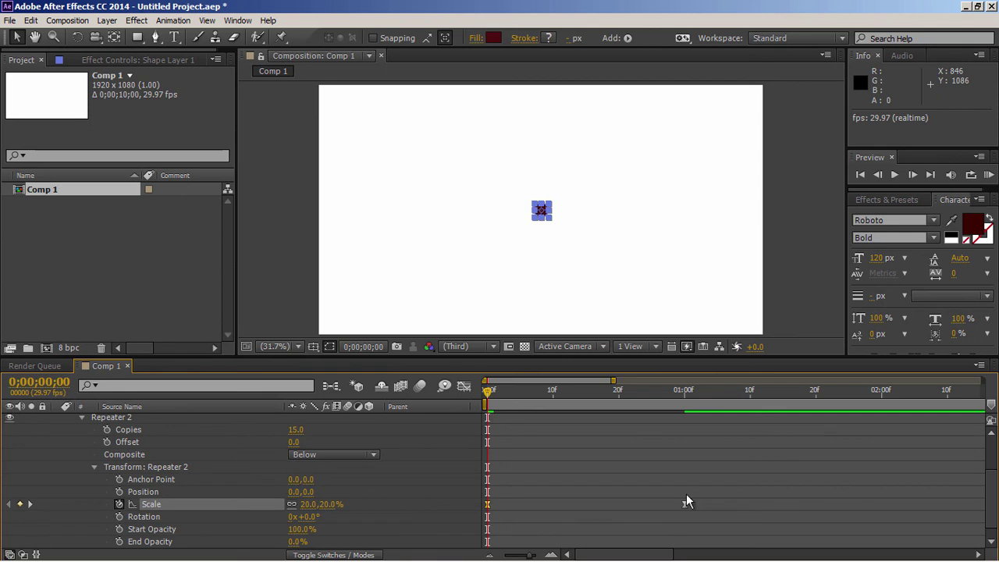
Preview the dotted arms bursting outward from the centre
click(794, 485)
key(space)
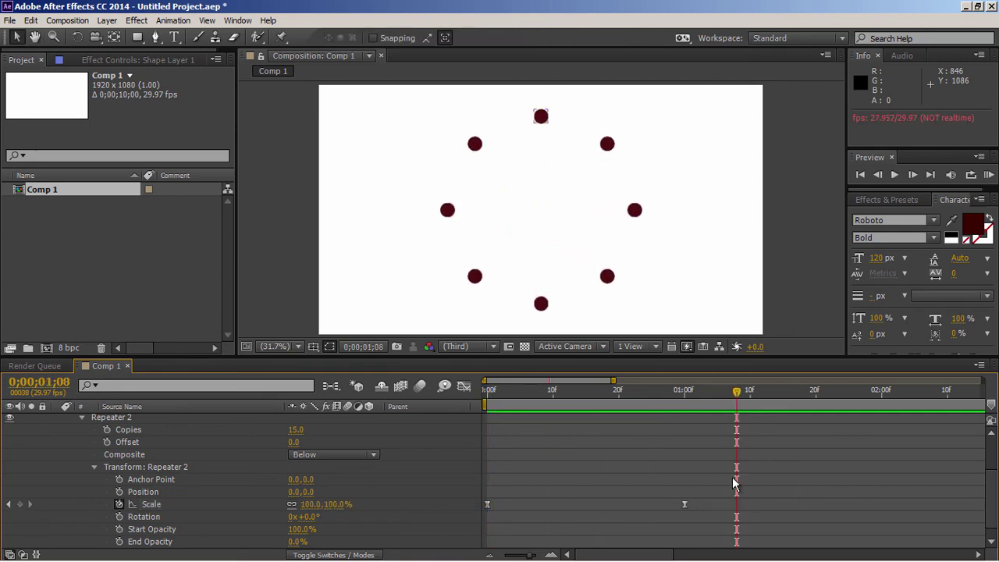
click(477, 399)
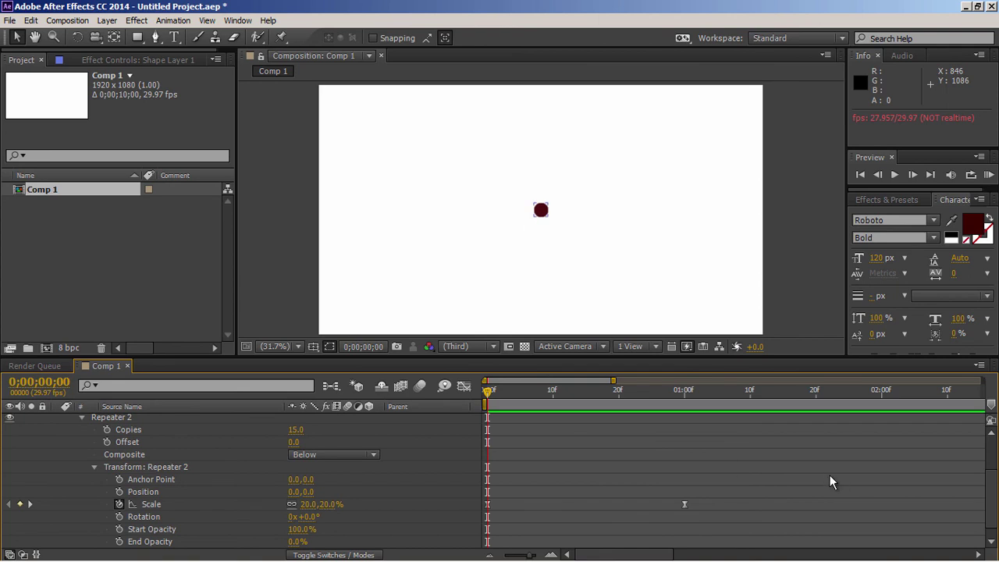
key(space)
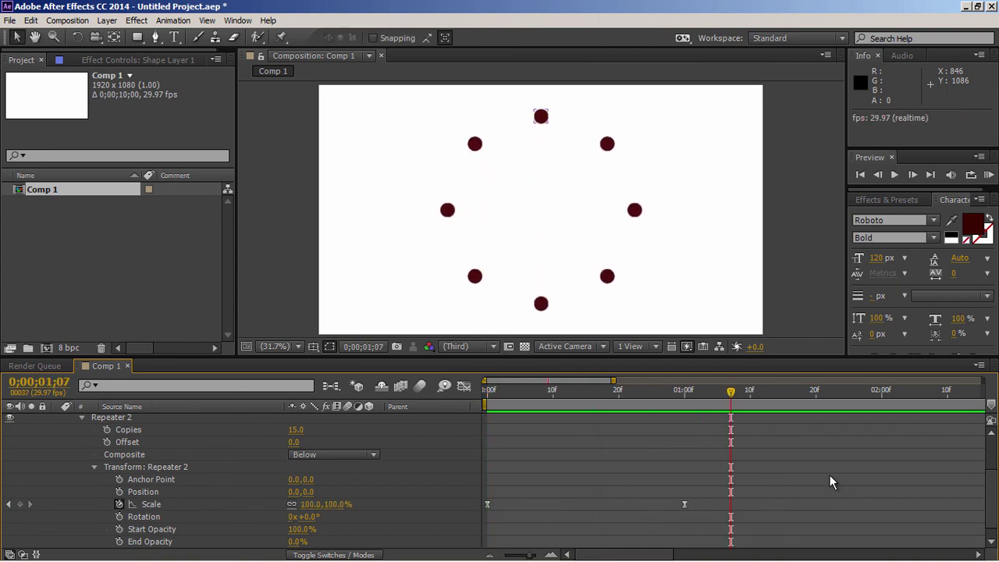
scroll(133, 479, up, 4)
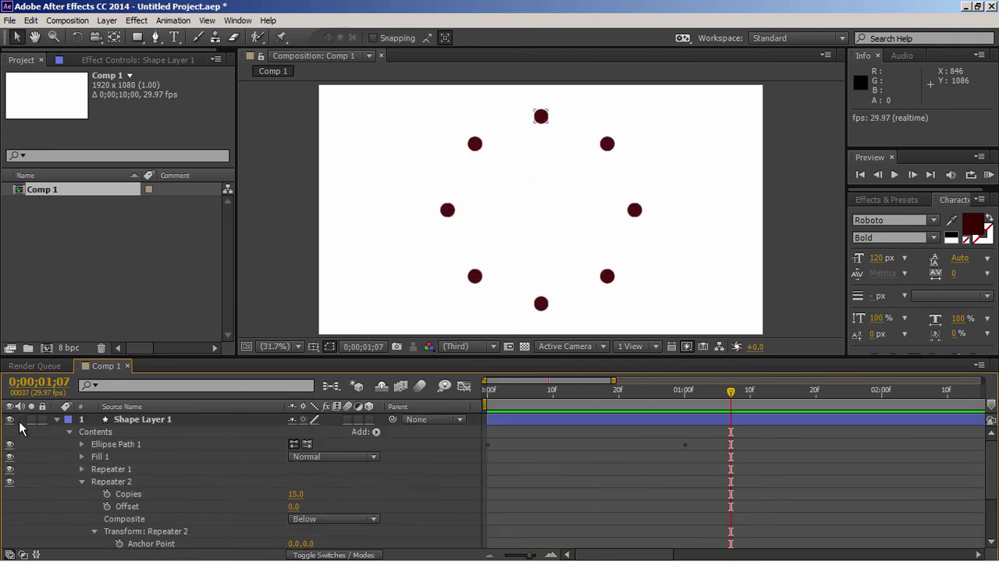
Hide and collapse Shape Layer 1, choose the Pen tool and set shape Fill to None
click(10, 420)
click(57, 419)
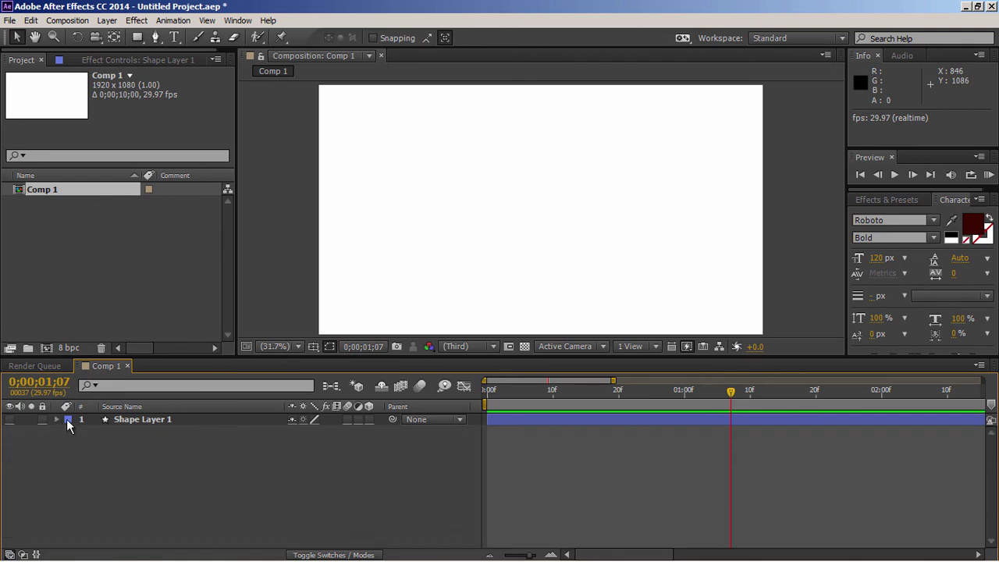
click(156, 39)
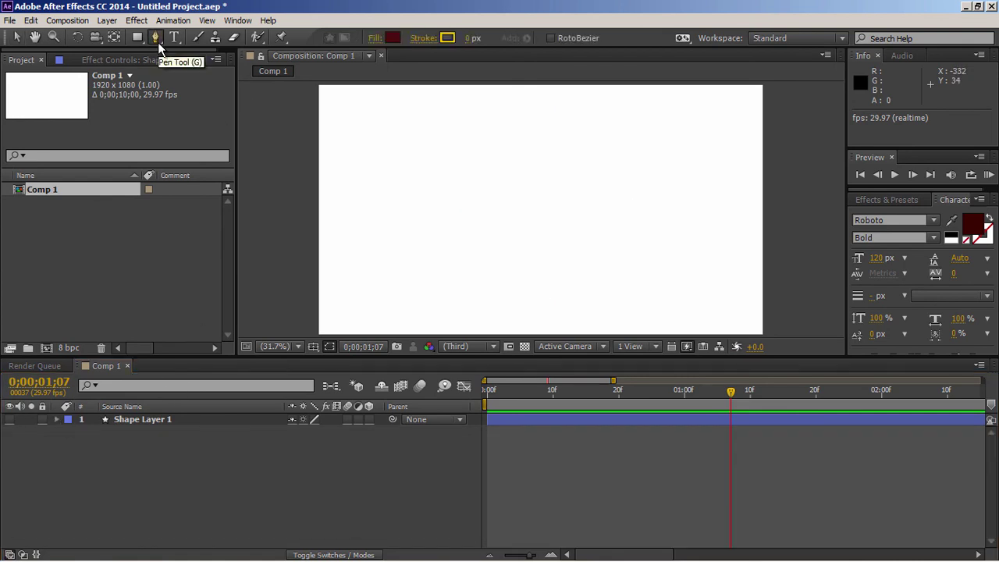
click(375, 37)
click(270, 134)
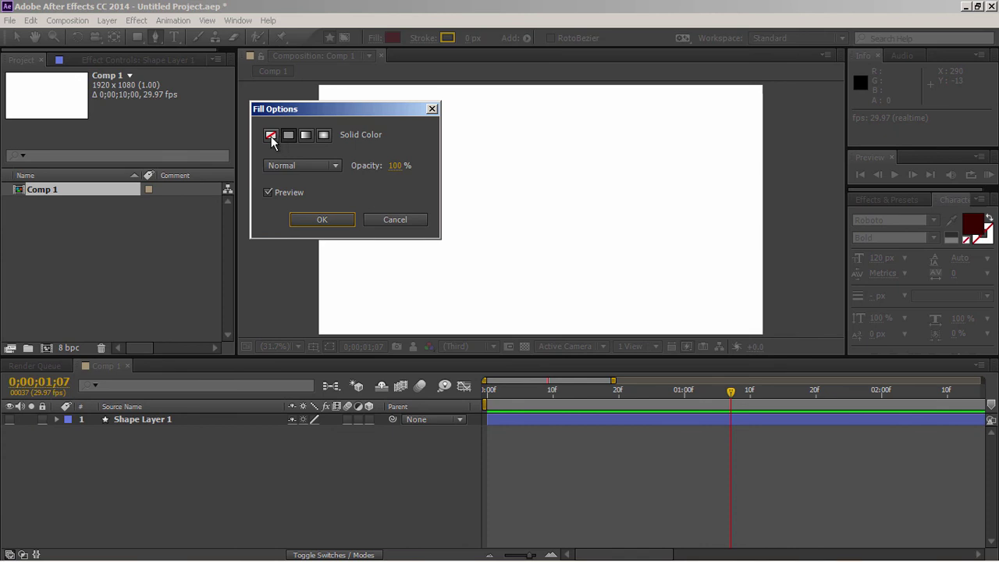
click(321, 221)
Give new shapes a dark red 10 px stroke and show the title/action safe guides
click(447, 38)
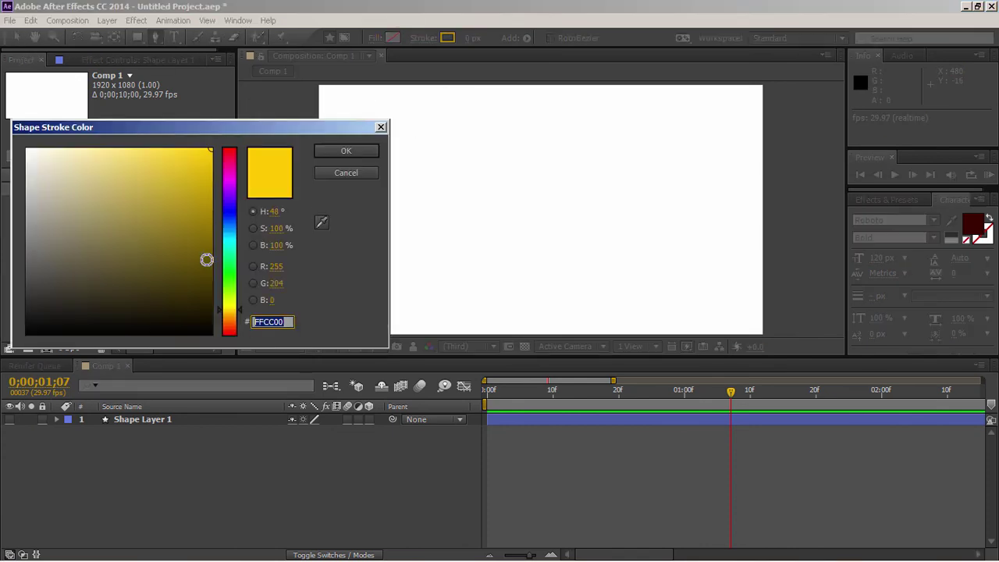
drag(231, 309, 228, 334)
drag(197, 292, 192, 285)
click(346, 151)
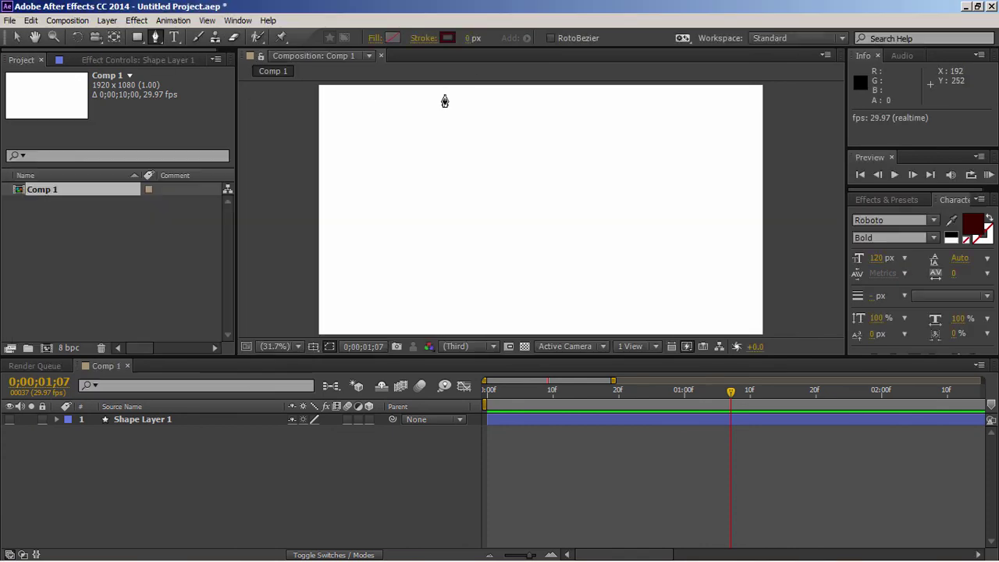
click(473, 37)
text(10)
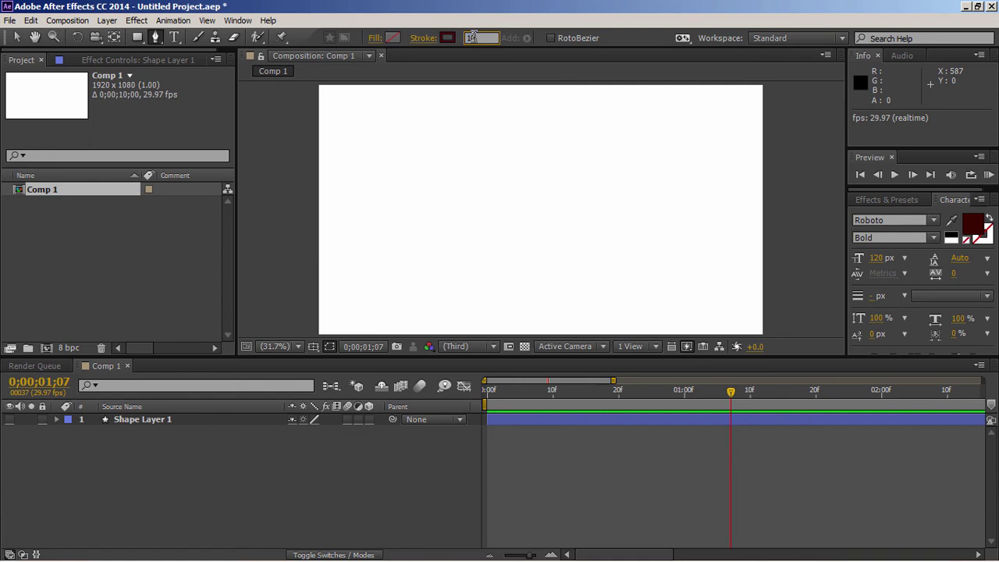
key(Return)
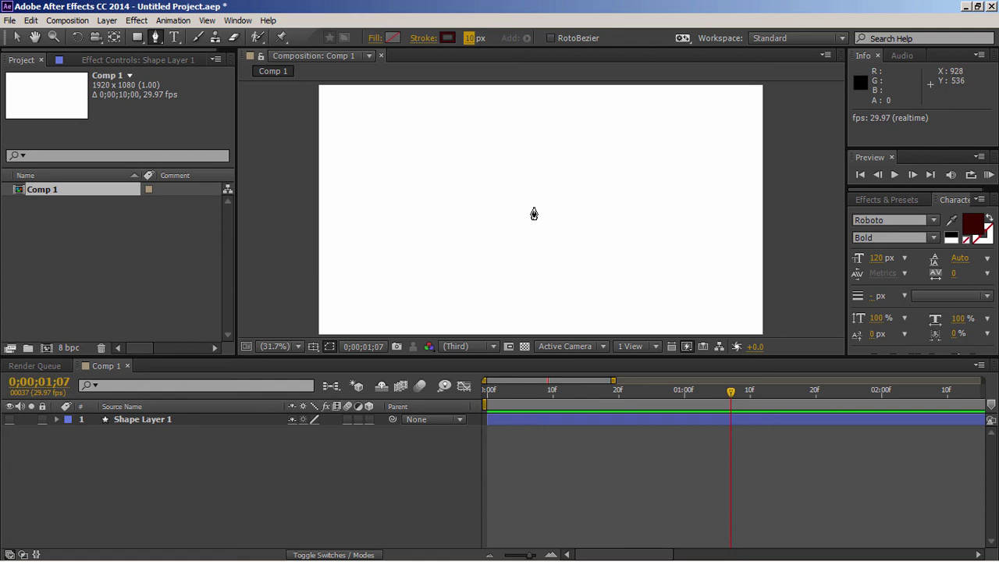
key(apostrophe)
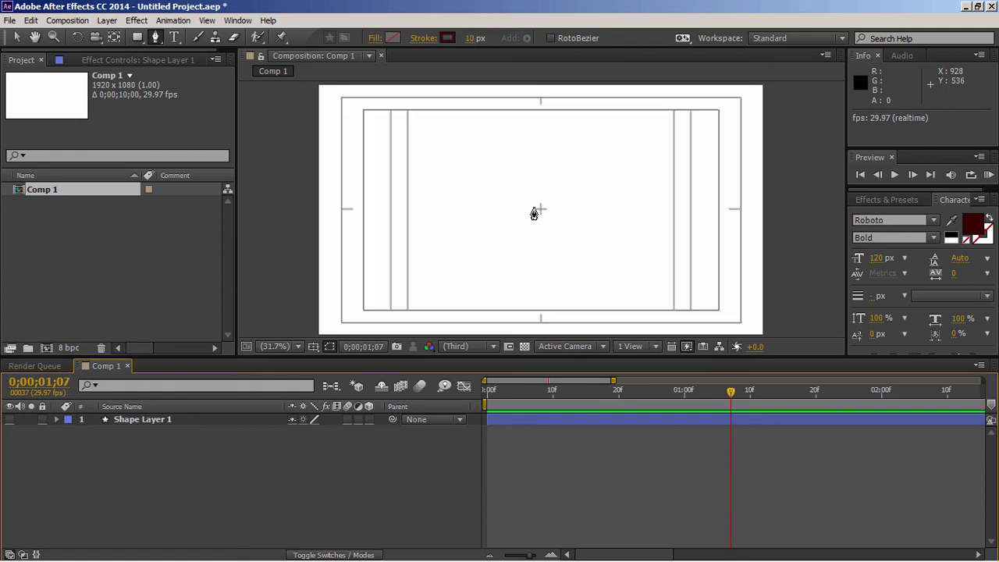
Draw a vertical line upward from the composition centre and return the time to frame 0
click(540, 209)
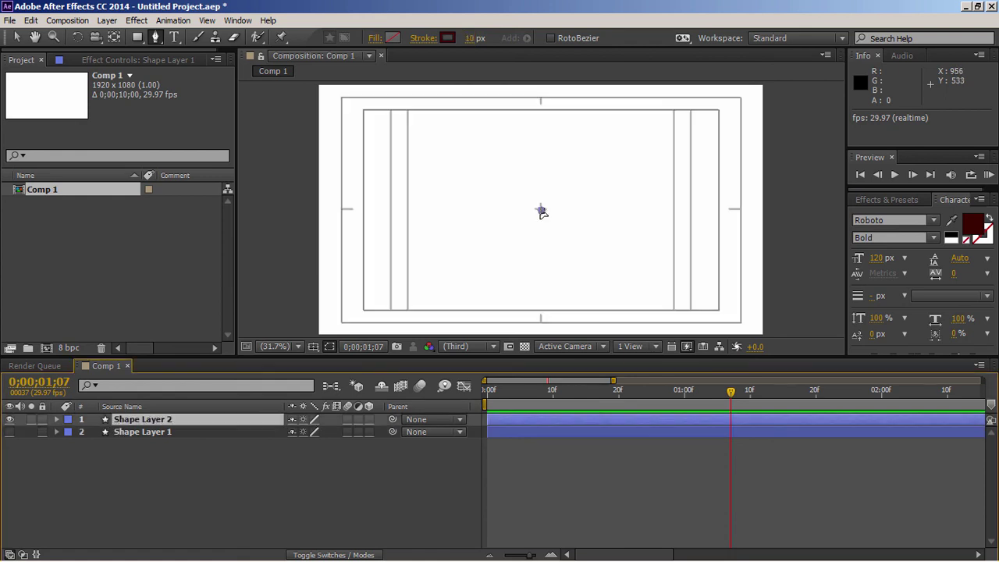
click(540, 148)
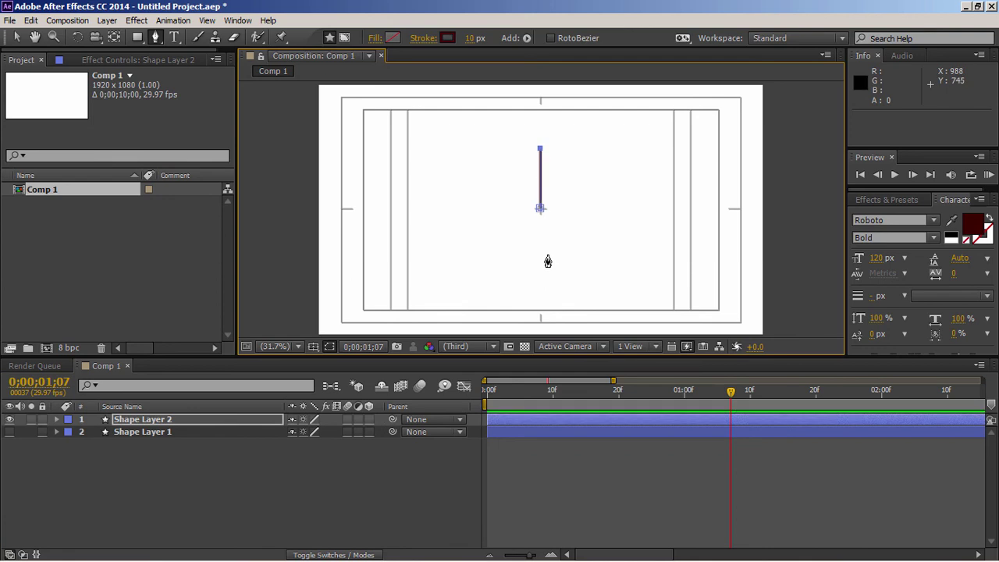
key(v)
key(apostrophe)
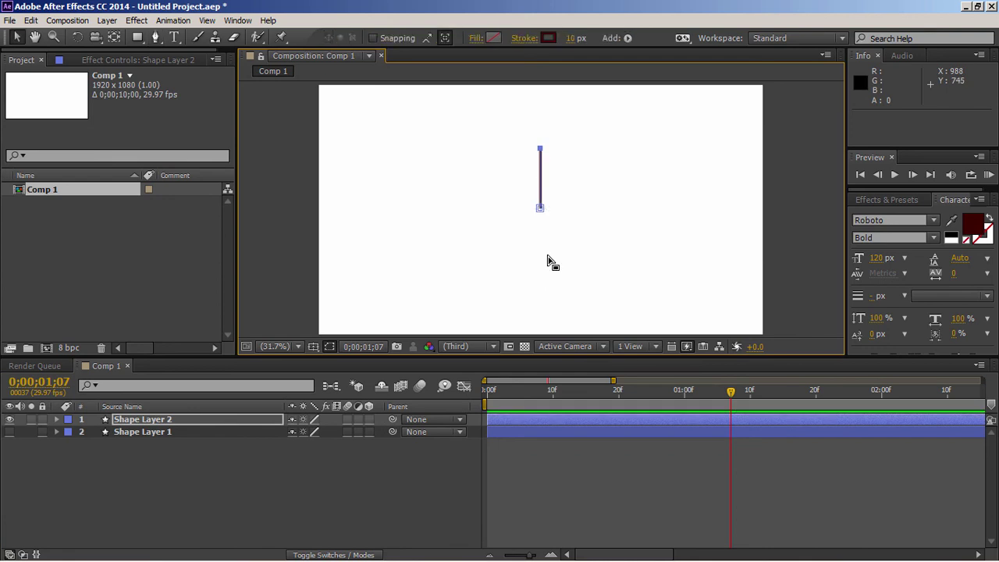
click(548, 419)
drag(510, 392, 487, 391)
Add a Repeater to Shape Layer 2 and reveal its transform settings
click(56, 419)
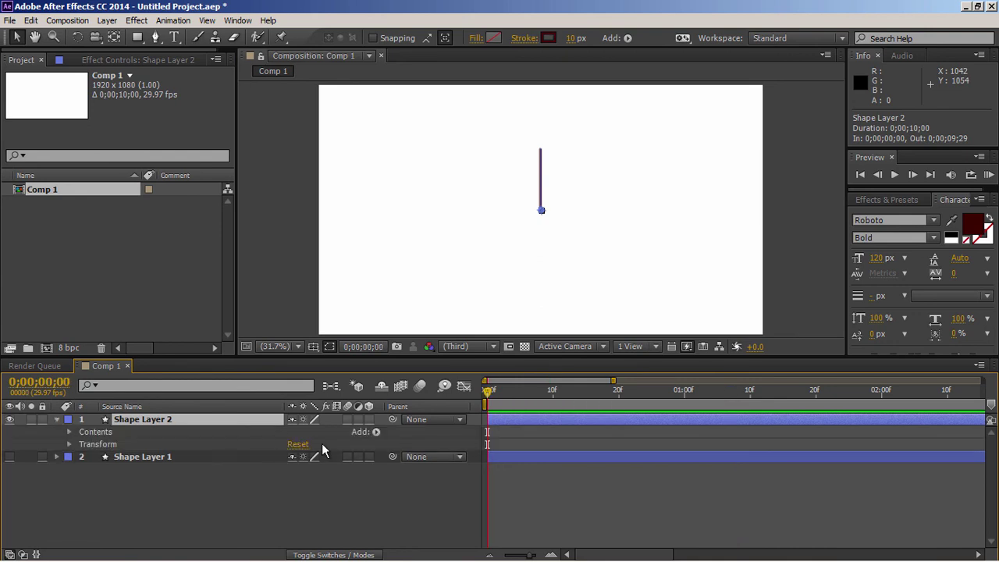
click(375, 432)
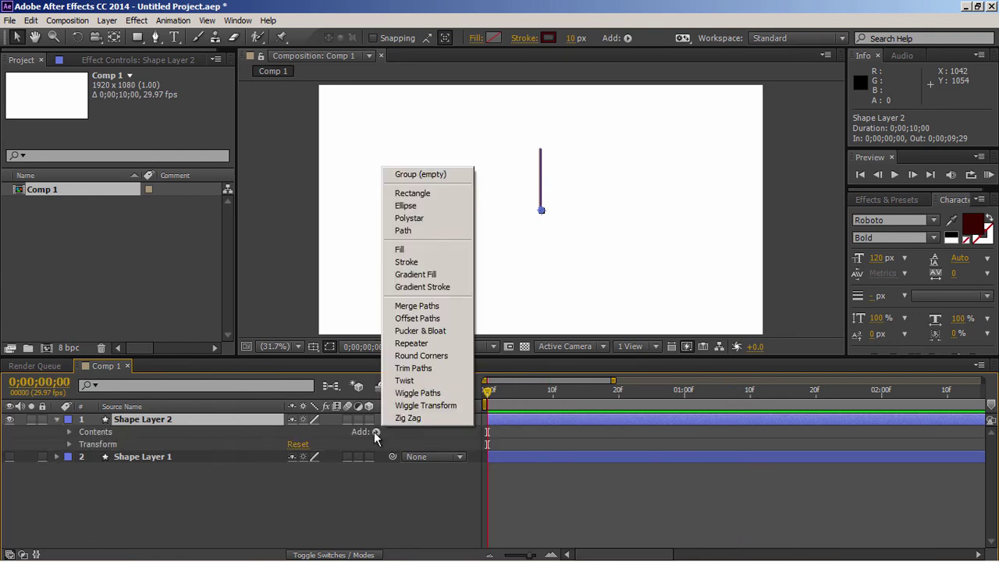
click(412, 348)
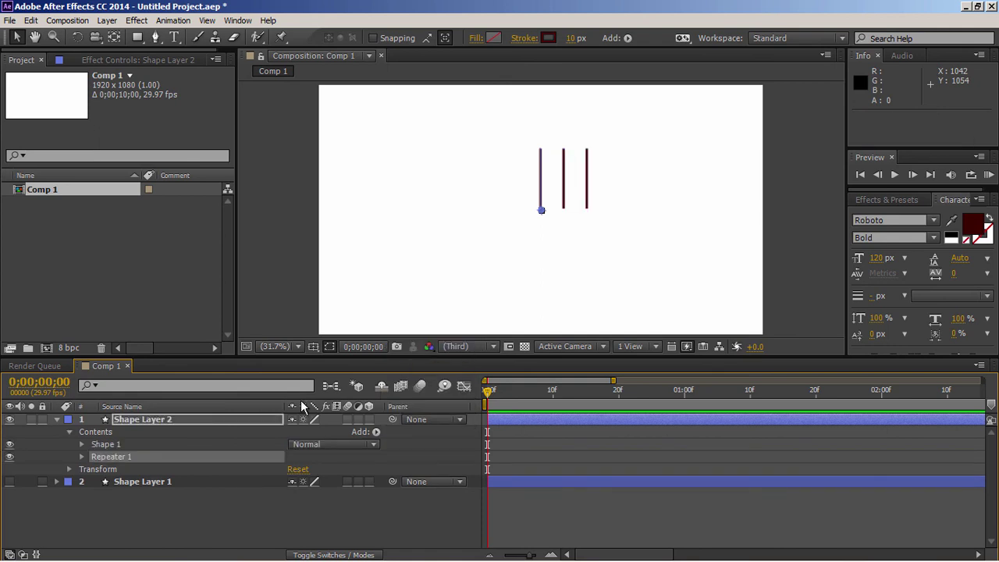
click(82, 456)
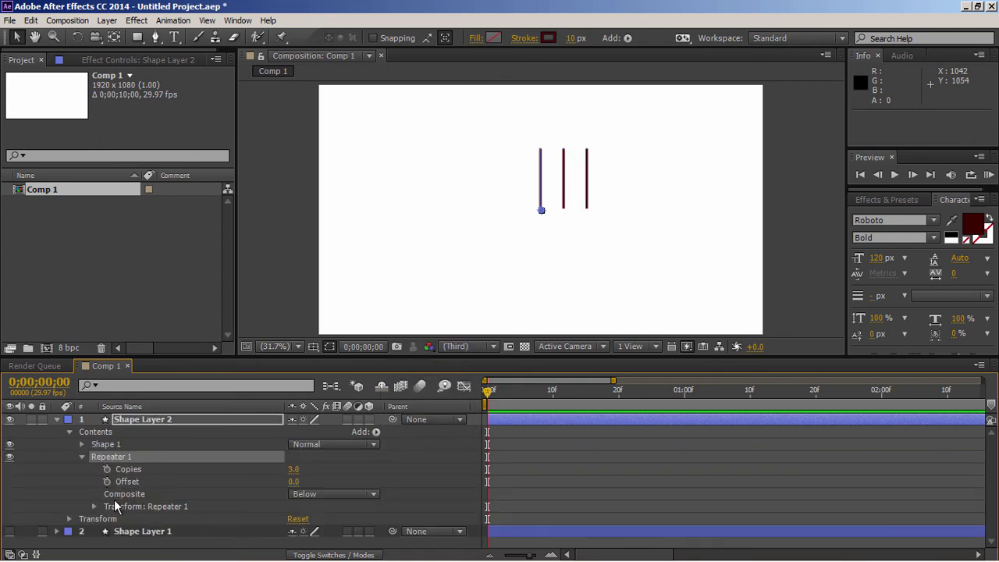
click(95, 505)
scroll(208, 482, down, 2)
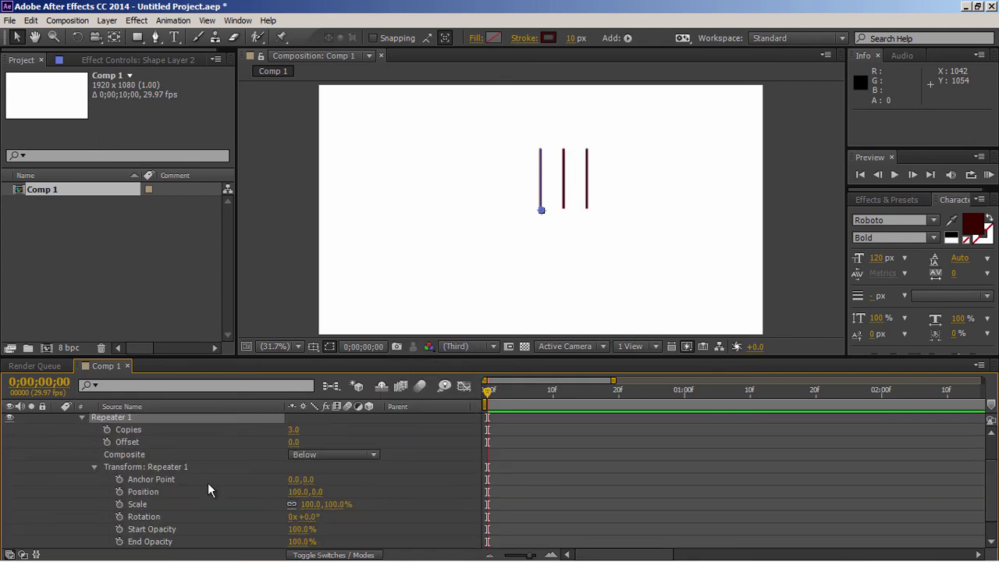
Set the repeater's copy count, Position 0 and Rotation 20° to fan the line into a starburst
click(293, 429)
text(10)
key(Return)
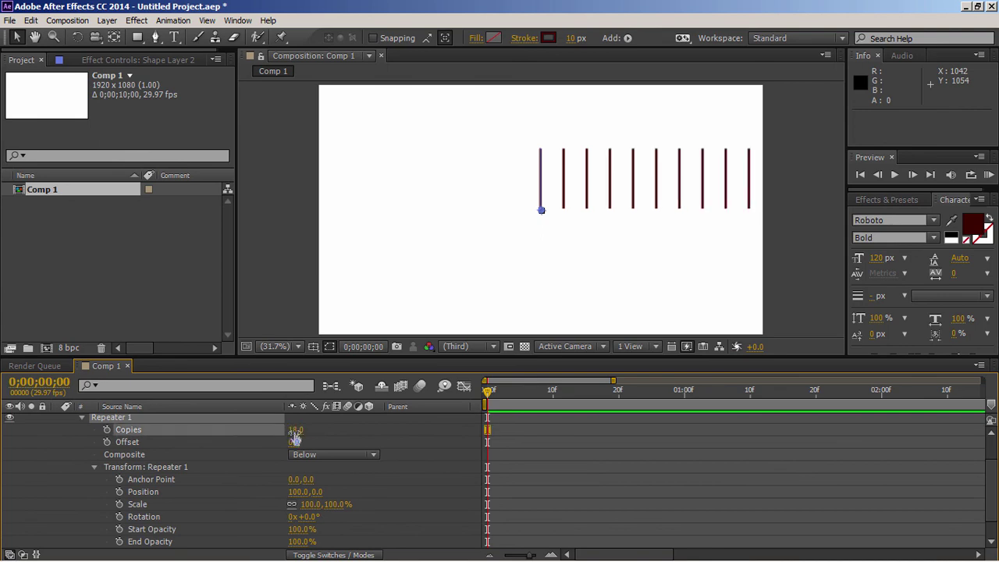
click(295, 491)
text(0)
key(Return)
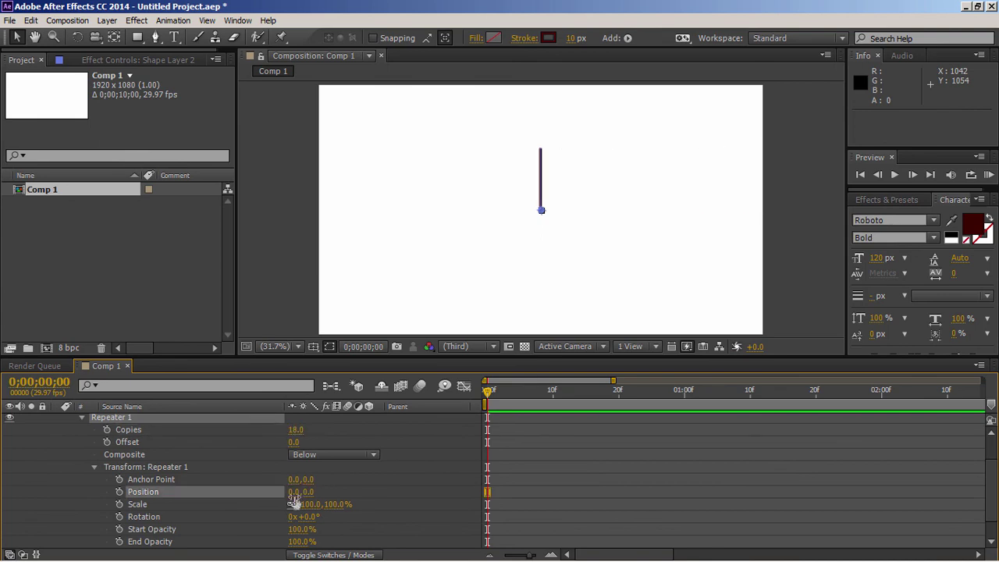
click(306, 517)
text(20)
key(Return)
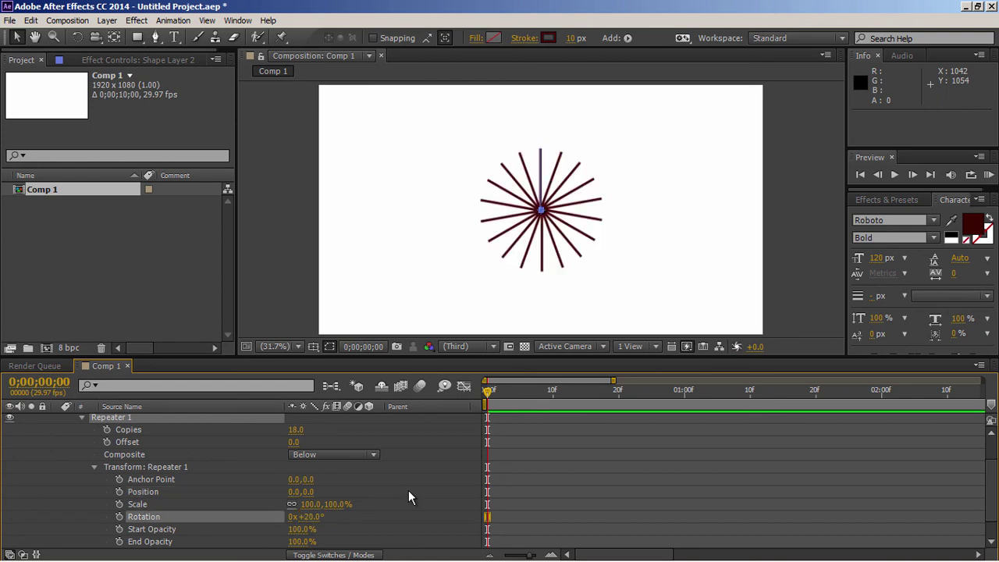
click(592, 439)
key(slash)
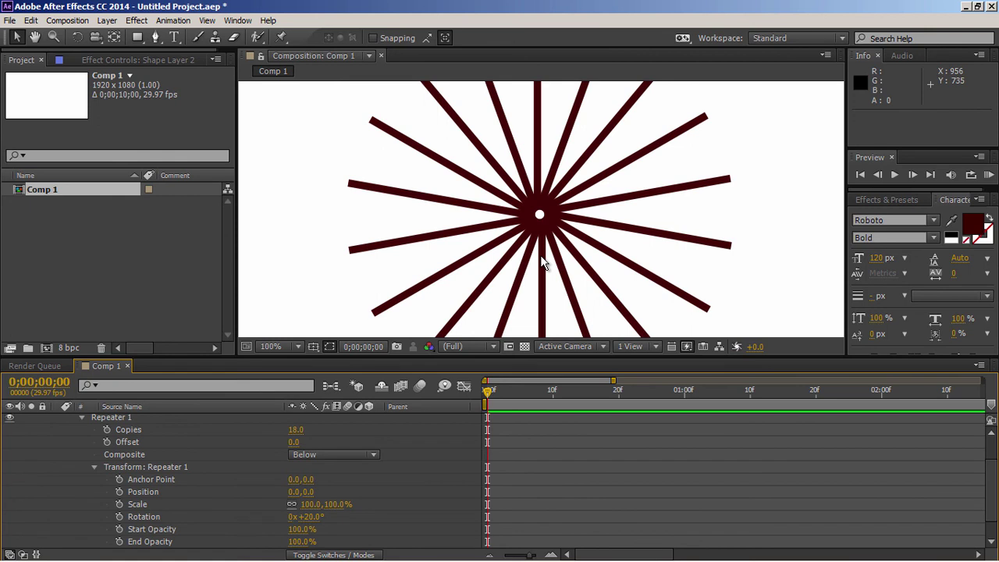
Select the line's centre vertex in Path 1 and nudge it down to close the central gap
scroll(86, 465, up, 3)
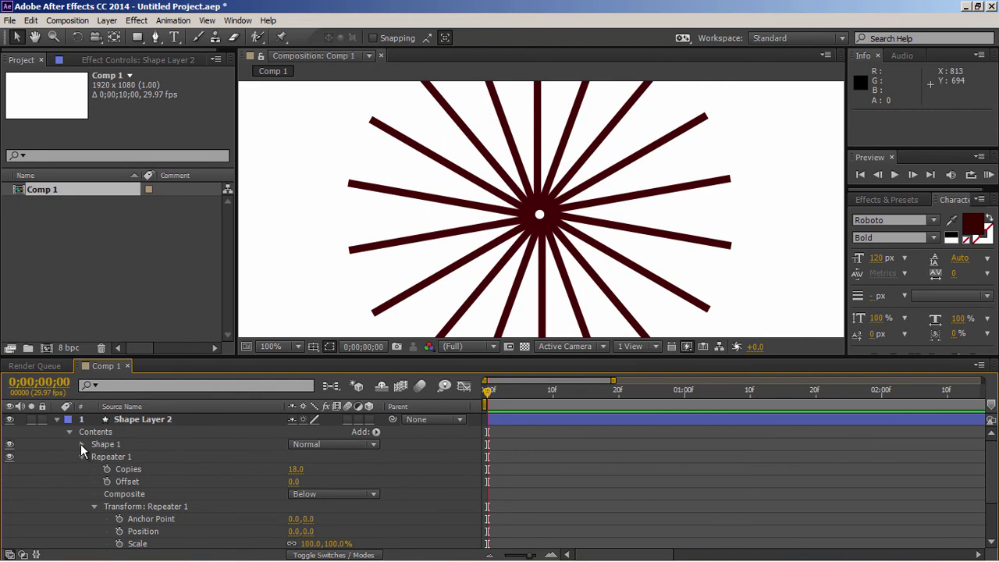
click(81, 444)
click(93, 457)
click(131, 469)
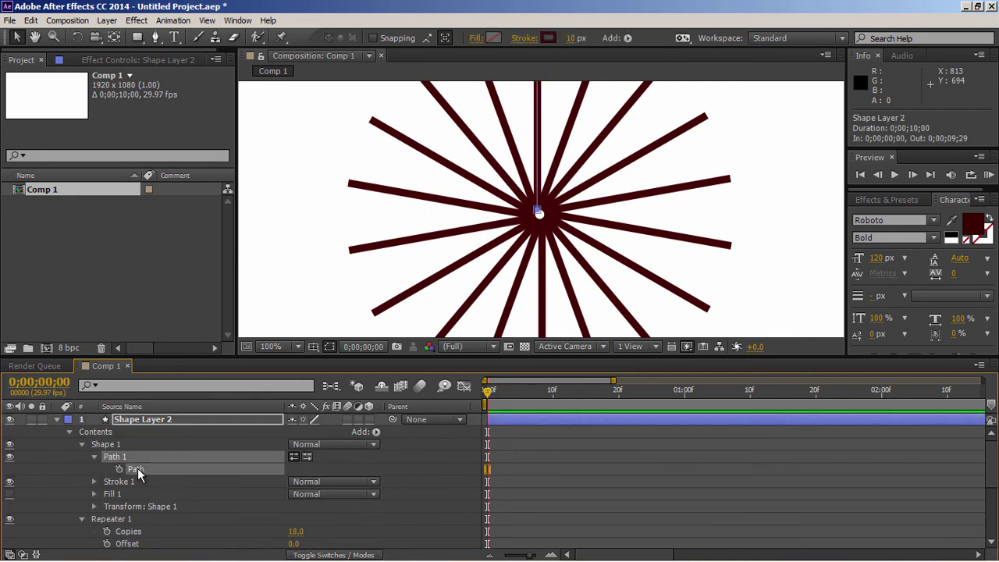
click(537, 212)
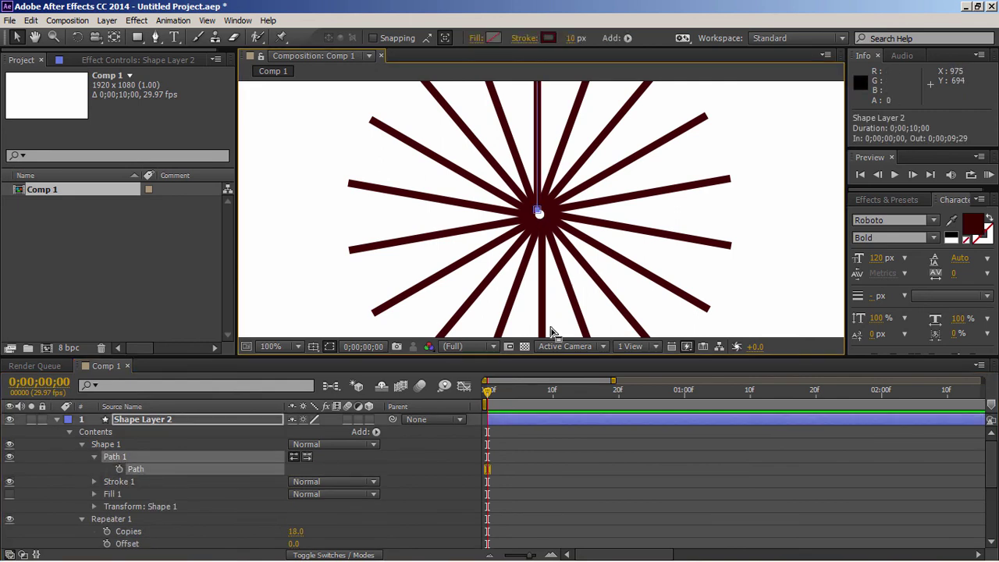
key(Down)
key(Down)
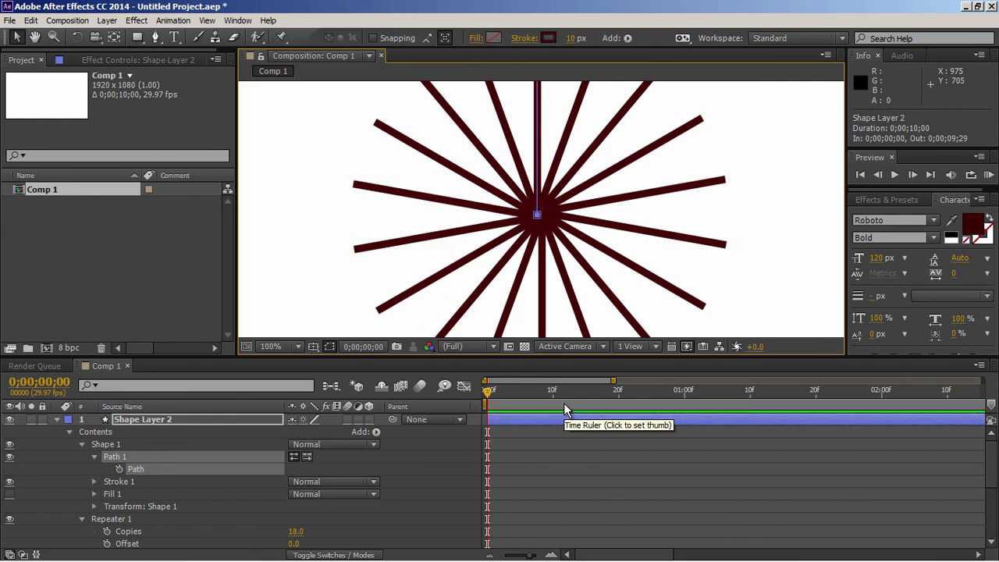
Set the viewer magnification to Fit and collapse the Shape 1 group
scroll(567, 152, up, 3)
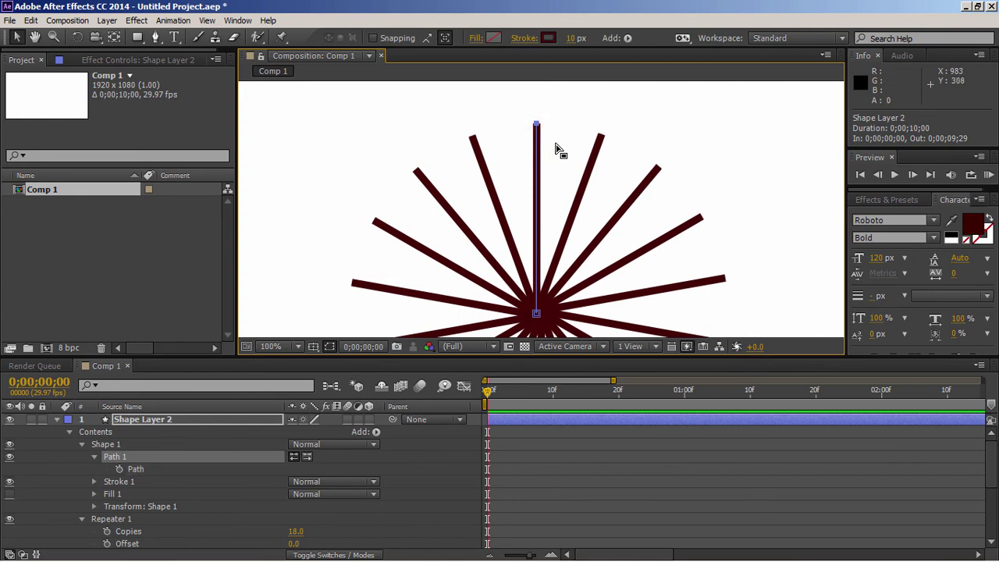
click(552, 459)
click(292, 346)
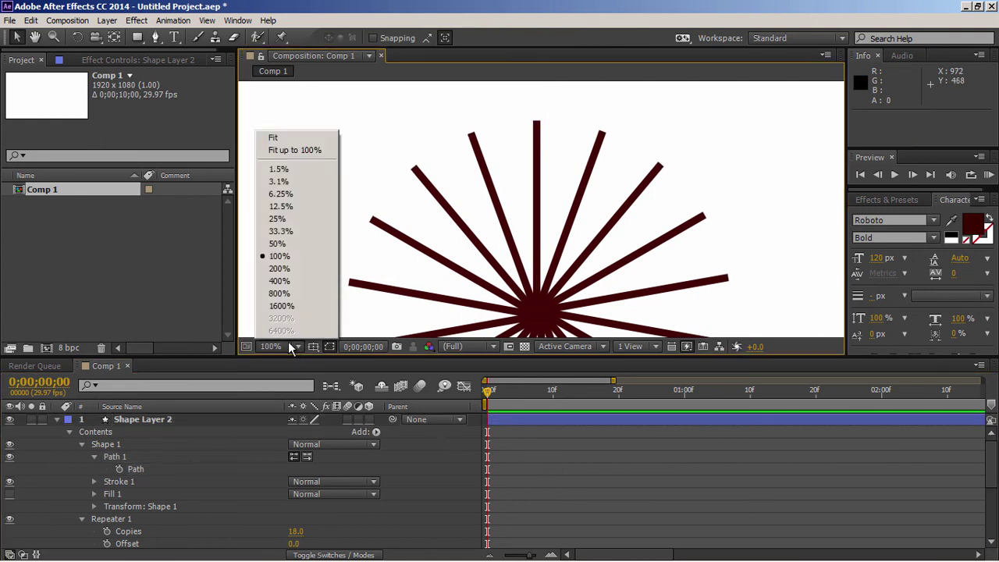
click(295, 147)
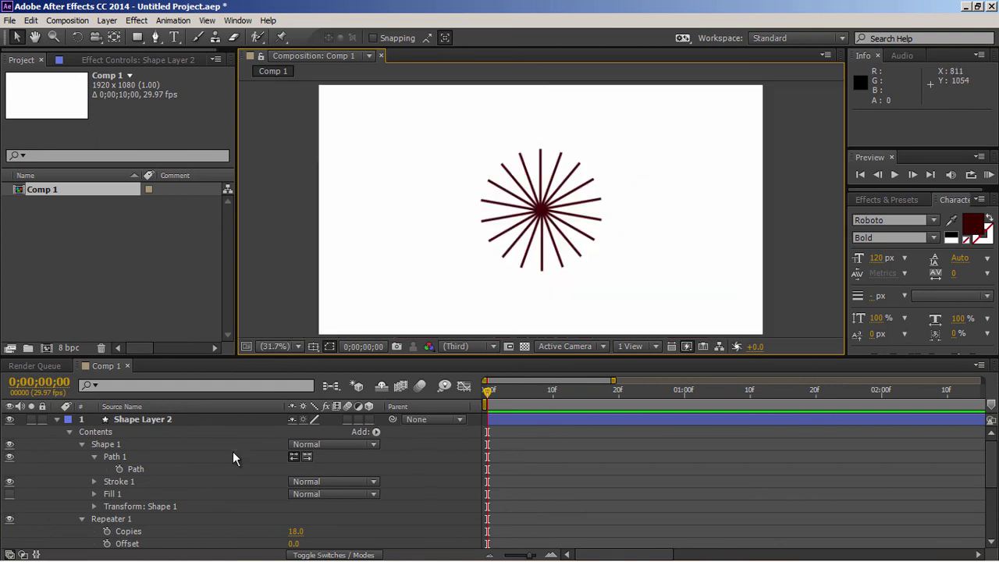
click(81, 444)
Collapse Repeater 1 and add Trim Paths to the starburst shape
click(81, 455)
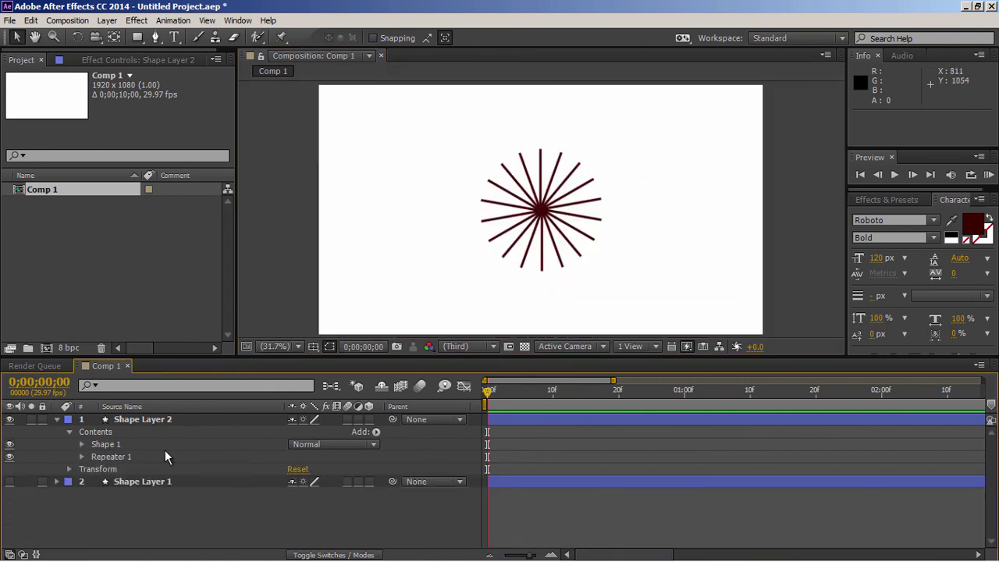
click(375, 431)
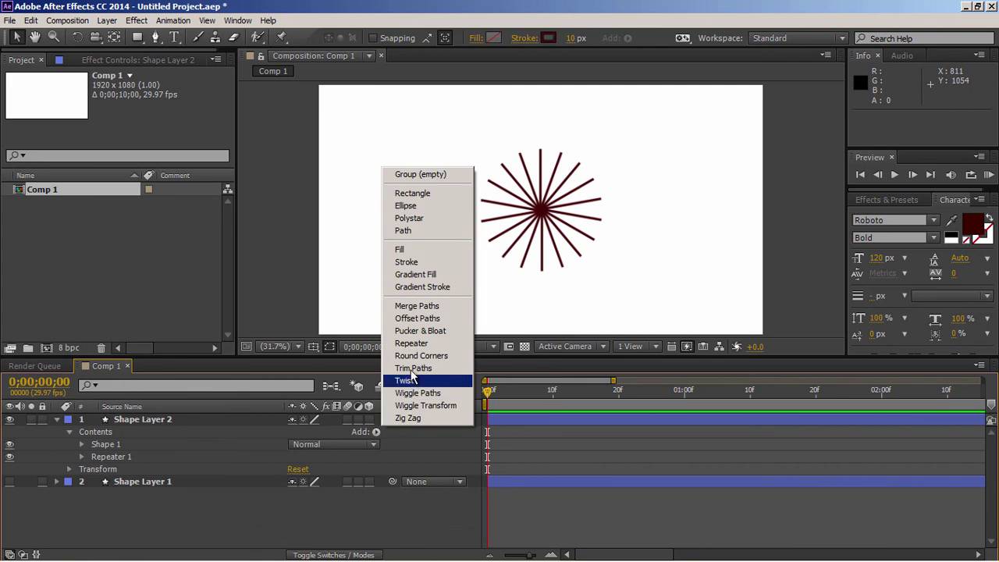
click(410, 370)
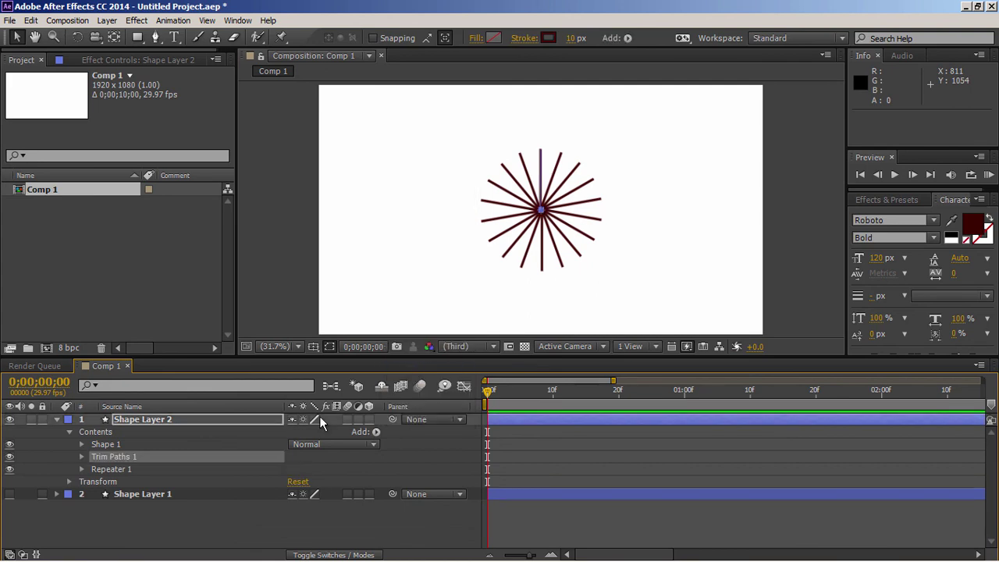
click(82, 456)
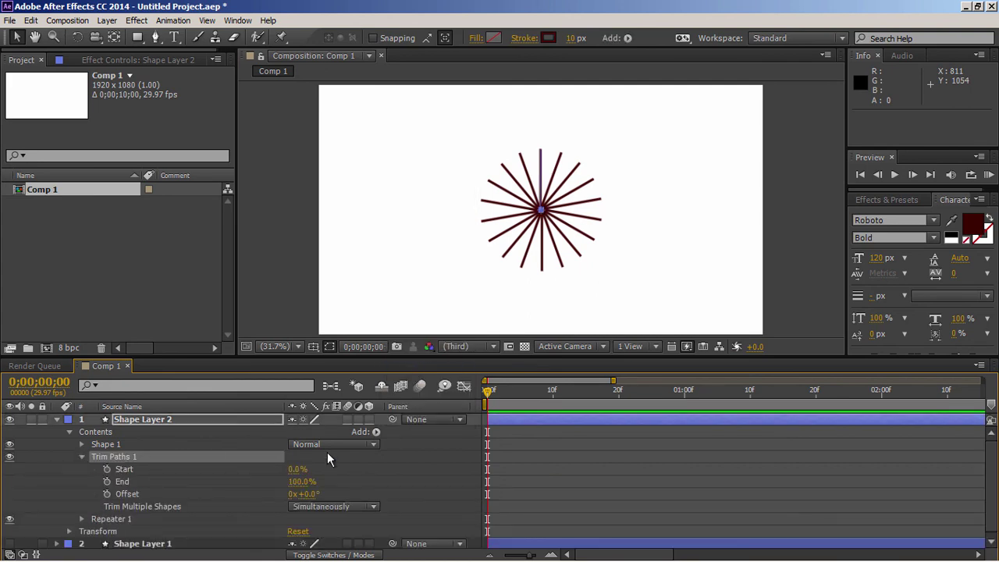
Set Trim Paths Start and End both to 25%
drag(297, 469, 307, 469)
drag(313, 470, 313, 470)
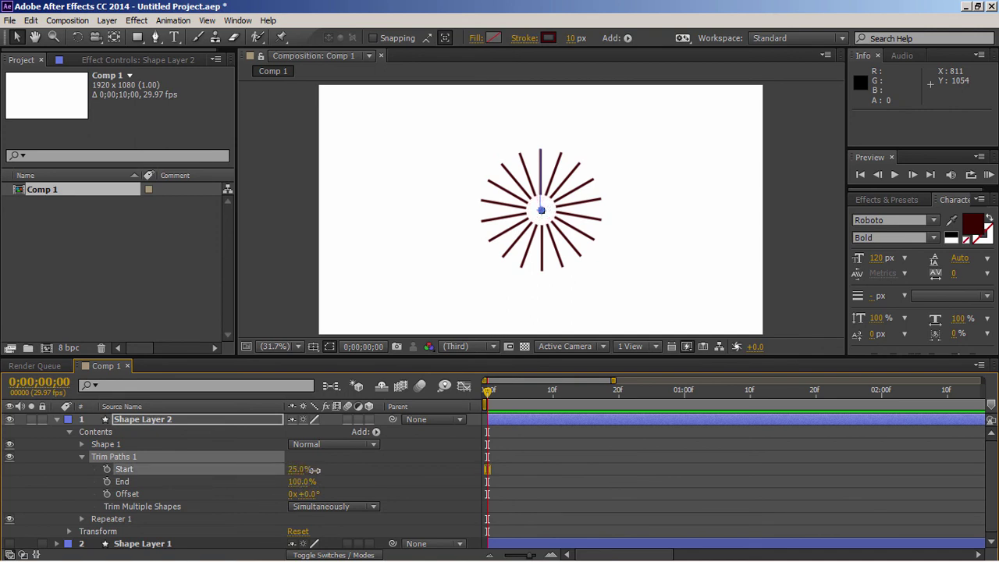
click(300, 481)
text(25)
key(Return)
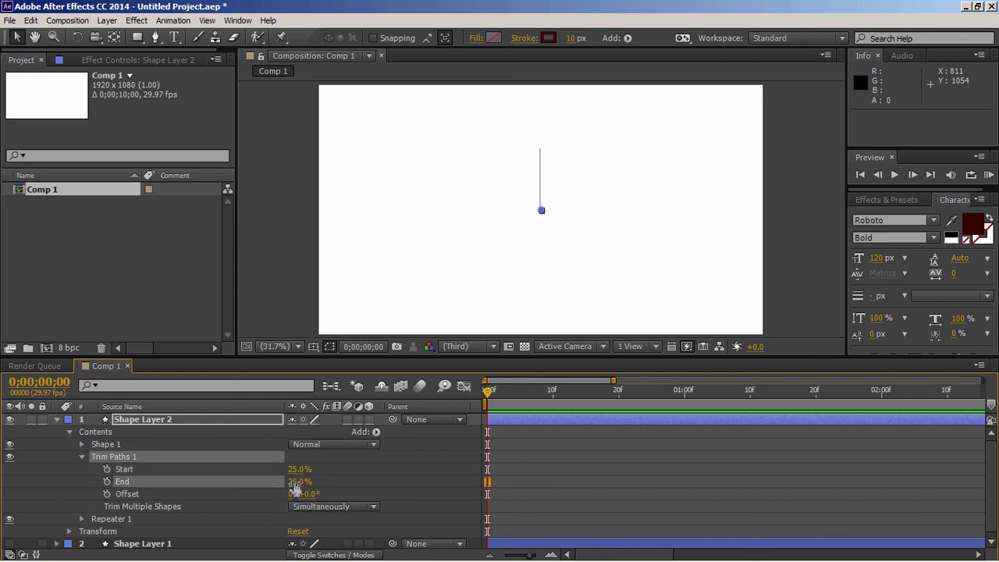
Keyframe Start and End, animating End from 25% to 100% at frame 10
click(107, 469)
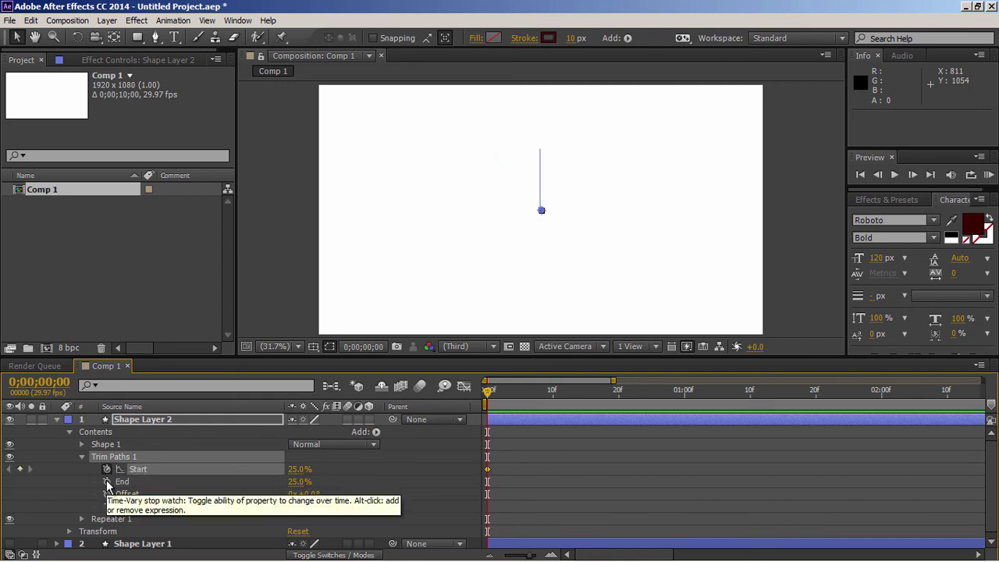
click(107, 481)
drag(488, 393, 553, 402)
click(300, 481)
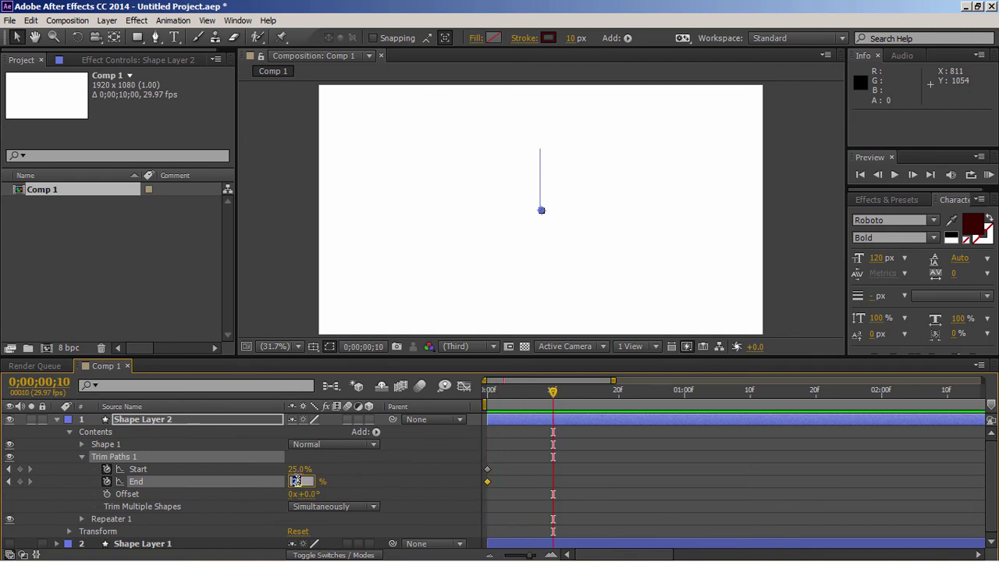
text(100)
key(Return)
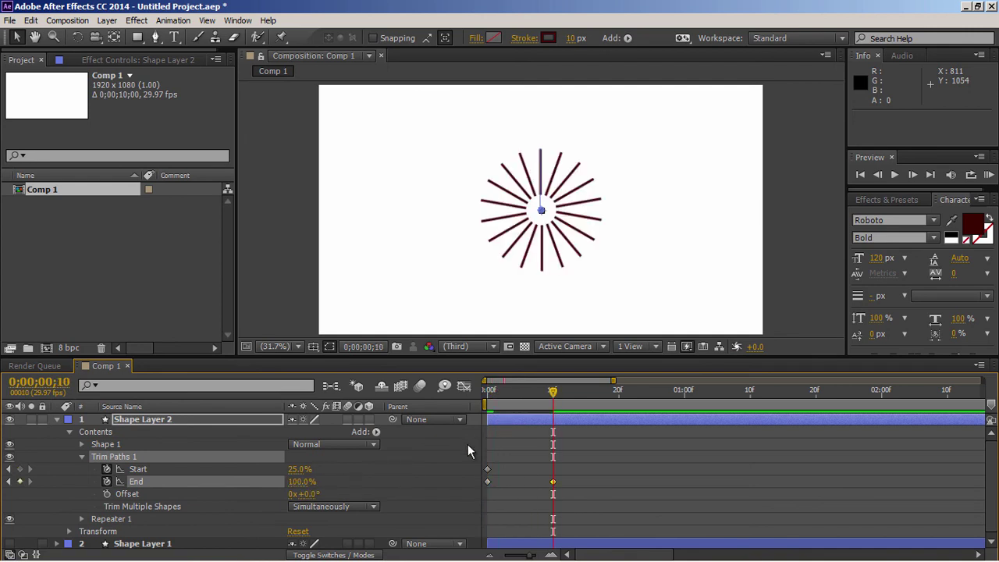
Move the Start keyframe to frame 5, set Start 100% at frame 15, and preview
click(491, 401)
drag(490, 404, 521, 407)
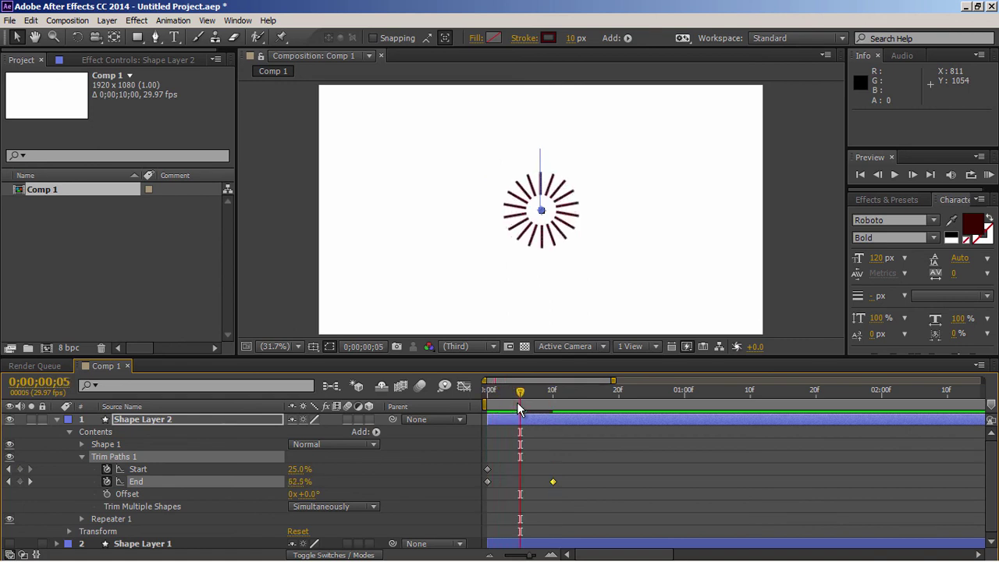
drag(486, 469, 520, 469)
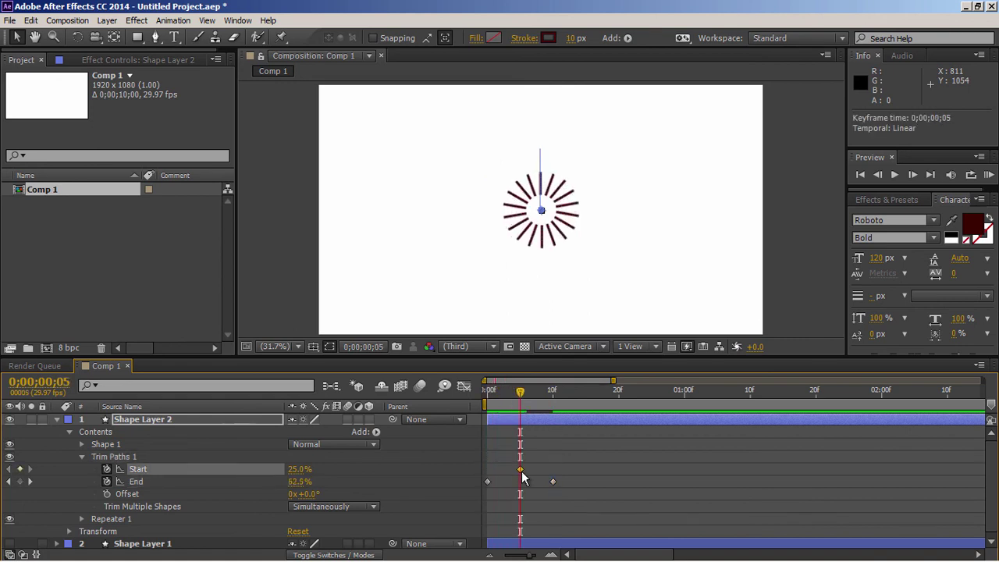
click(586, 397)
click(299, 471)
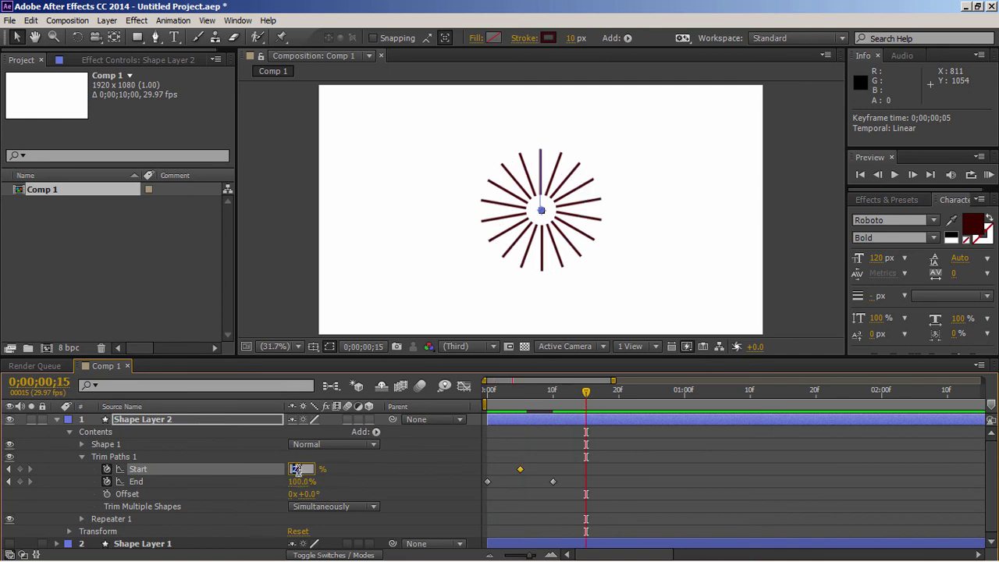
text(100)
key(Return)
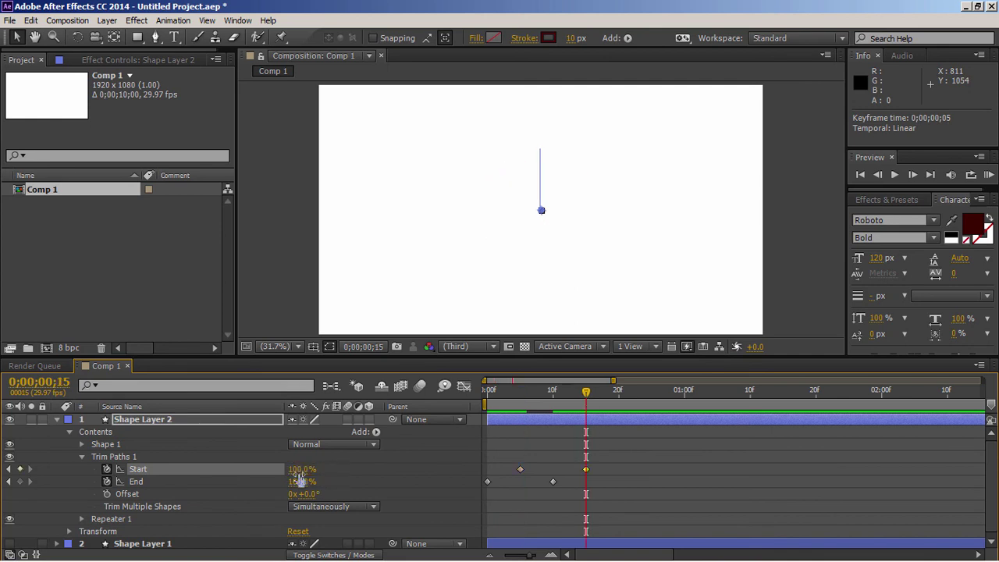
click(490, 390)
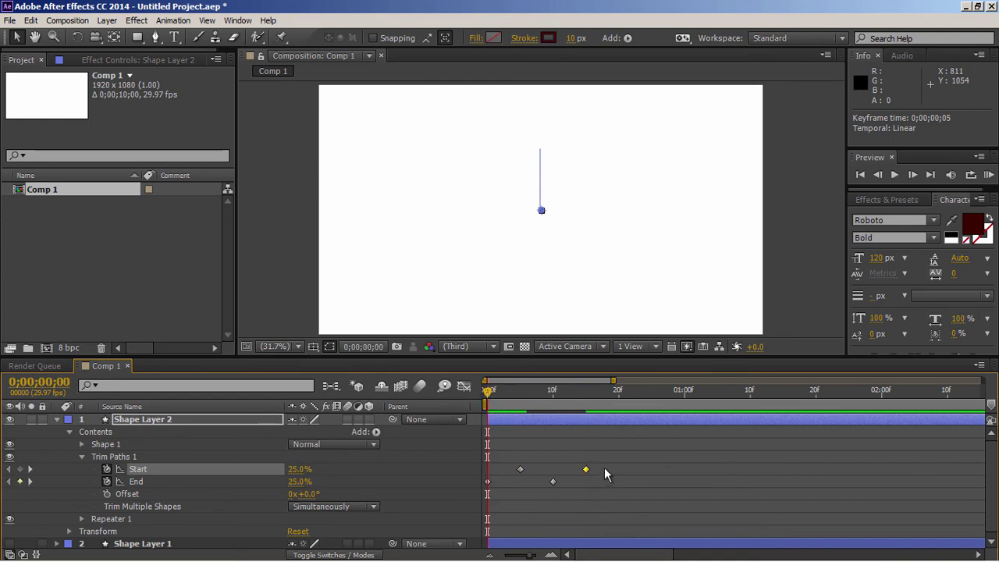
click(606, 469)
key(space)
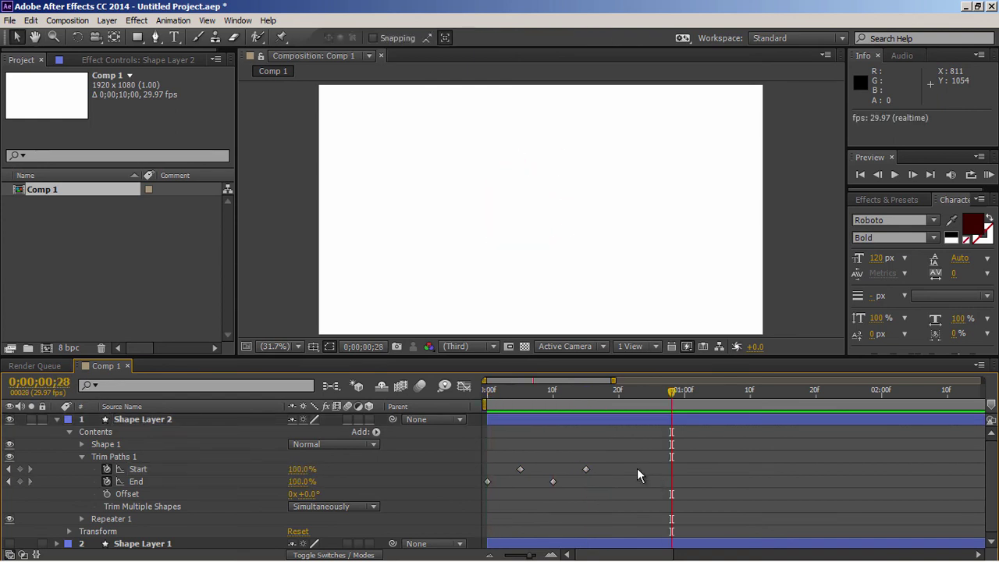
Apply Easy Ease to all Trim Paths Start and End keyframes
drag(602, 465, 486, 484)
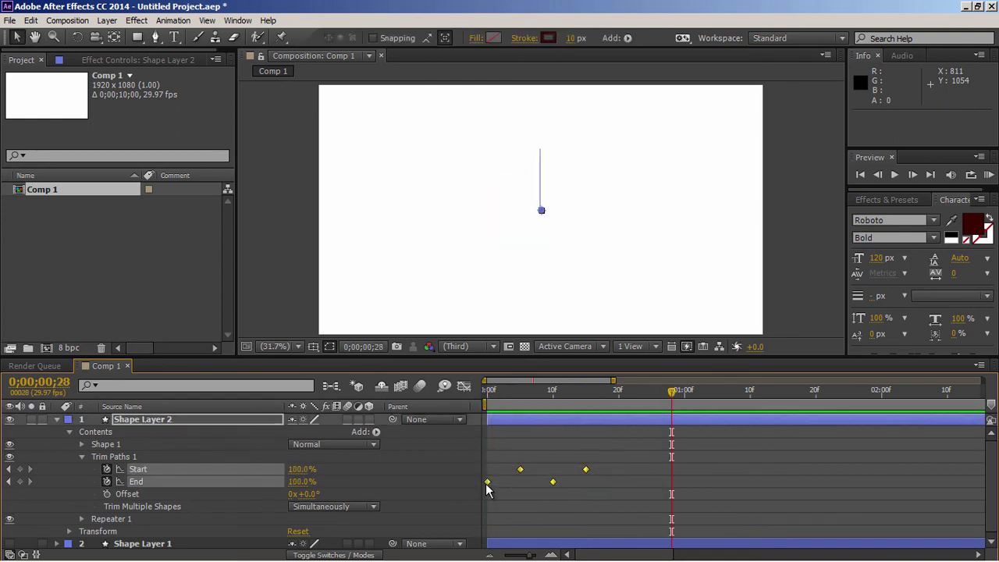
right_click(486, 483)
mouse_move(533, 474)
click(656, 400)
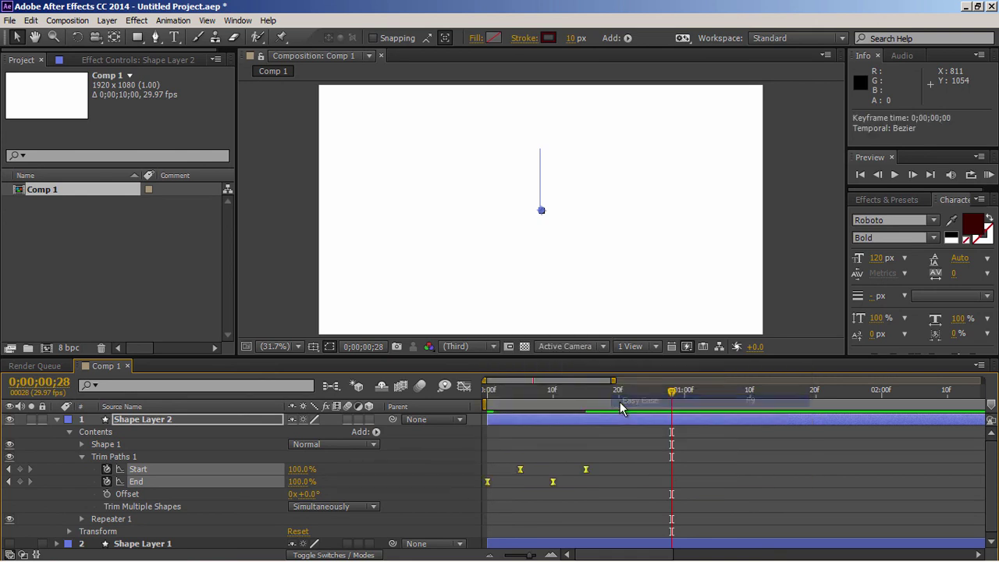
Reshape the Start value curve's easing in the Graph Editor
click(487, 481)
click(463, 386)
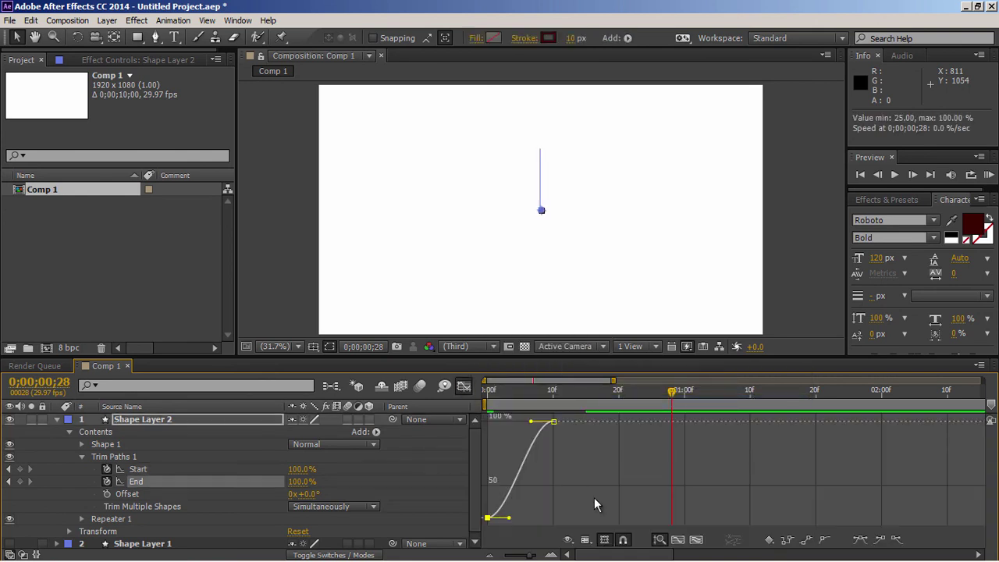
key(shift+F3)
click(521, 469)
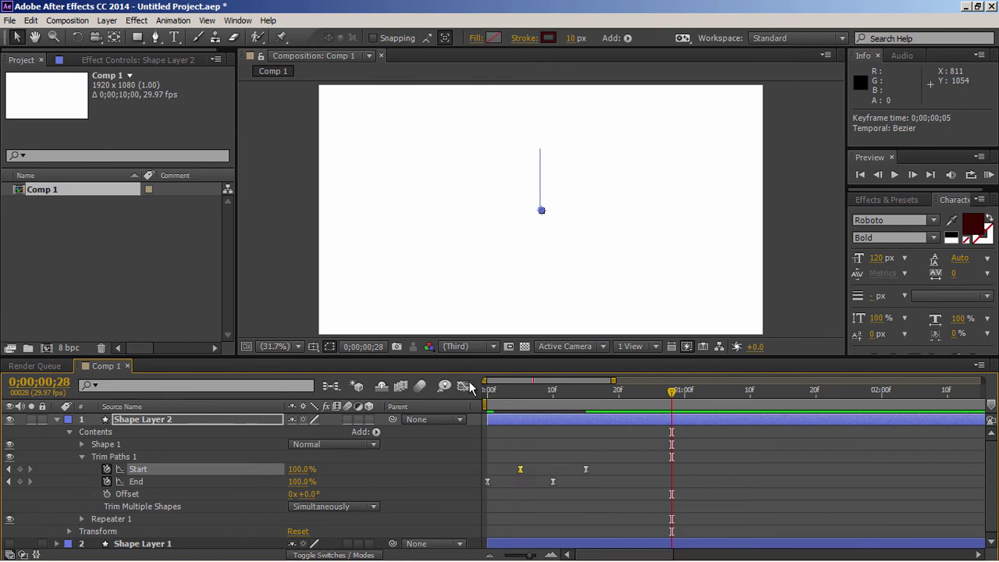
key(shift+F3)
drag(544, 523, 521, 453)
click(463, 386)
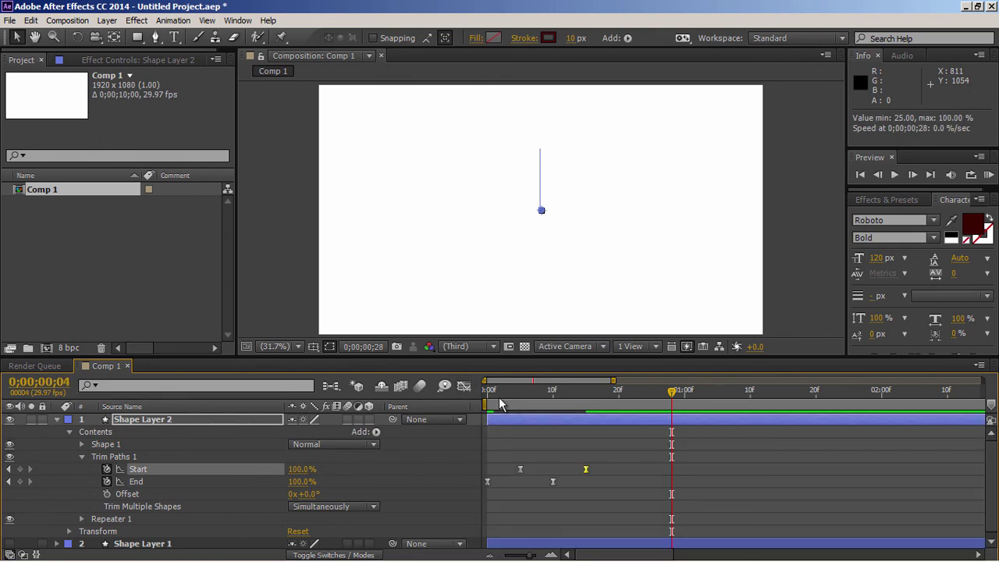
Preview the eased burst animation from the first frame
click(484, 394)
click(688, 467)
key(space)
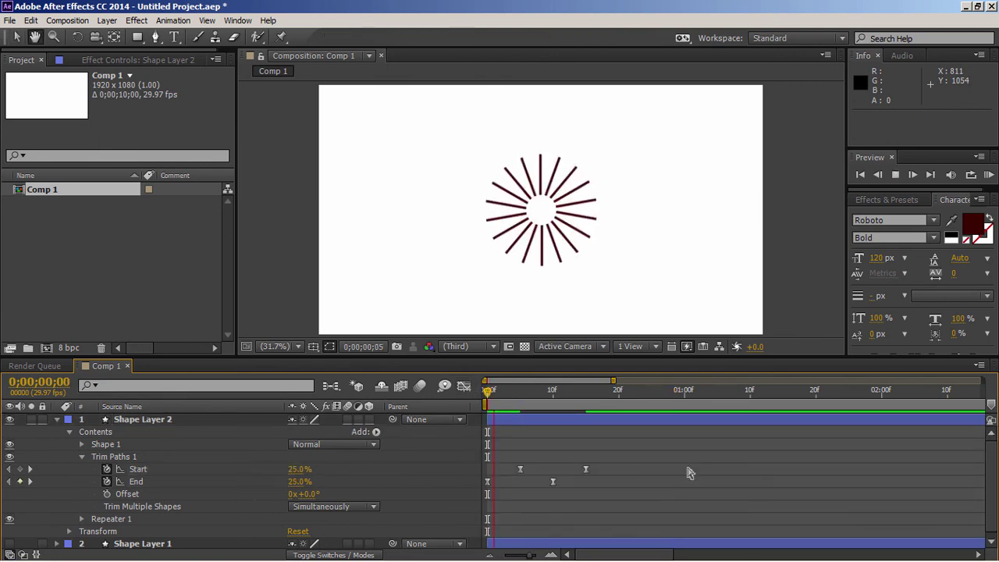
key(space)
key(space)
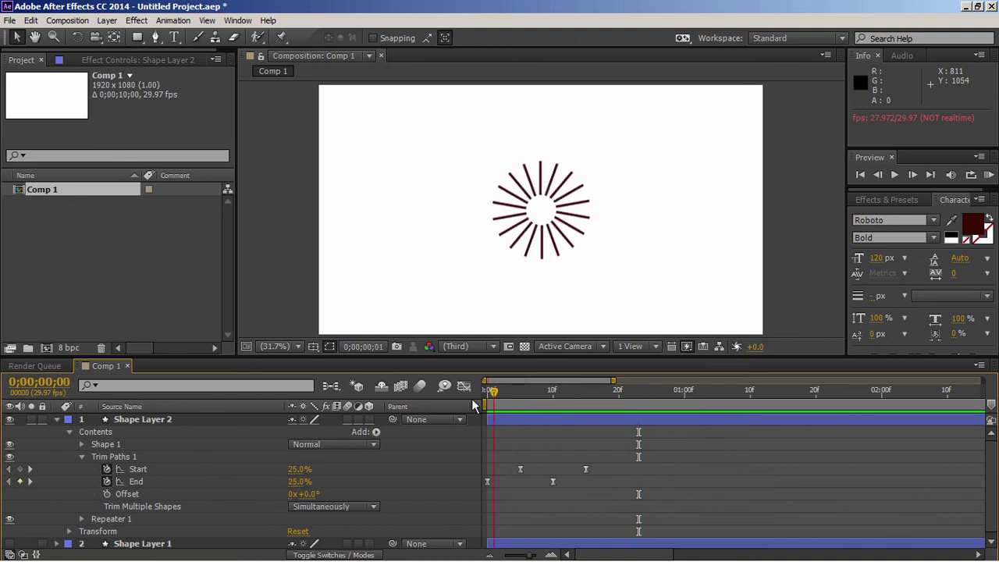
key(space)
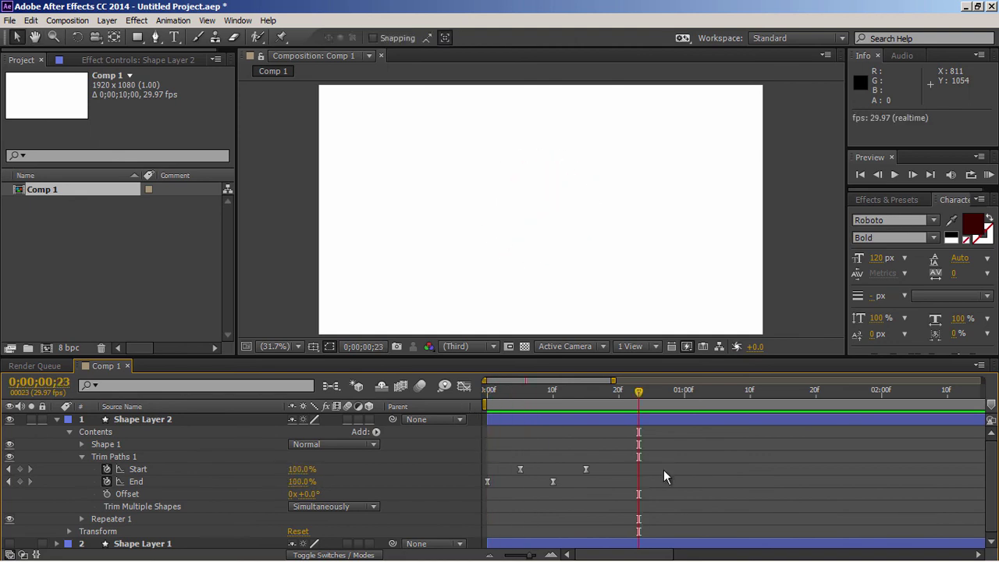
Set Trim Paths End to 0% at the first frame
key(Home)
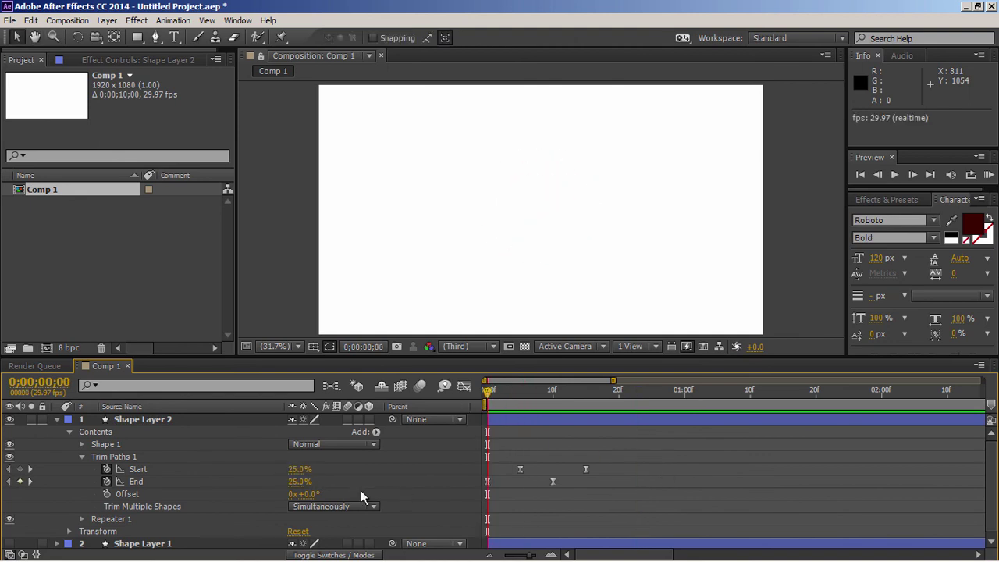
click(310, 483)
text(0)
key(Return)
Set Trim Paths Start to 0% at frame 5 and preview the result
click(519, 397)
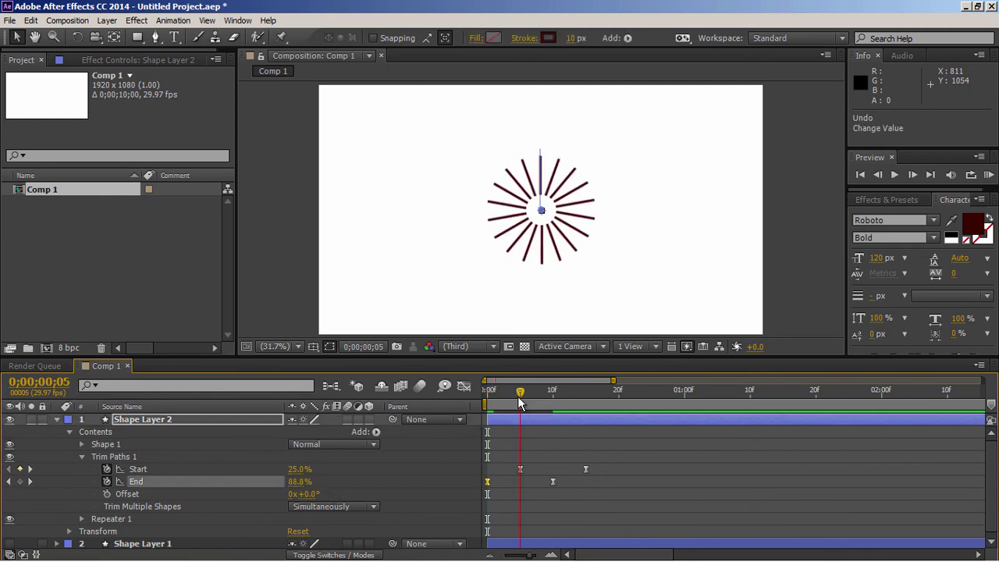
click(299, 469)
text(0)
key(Return)
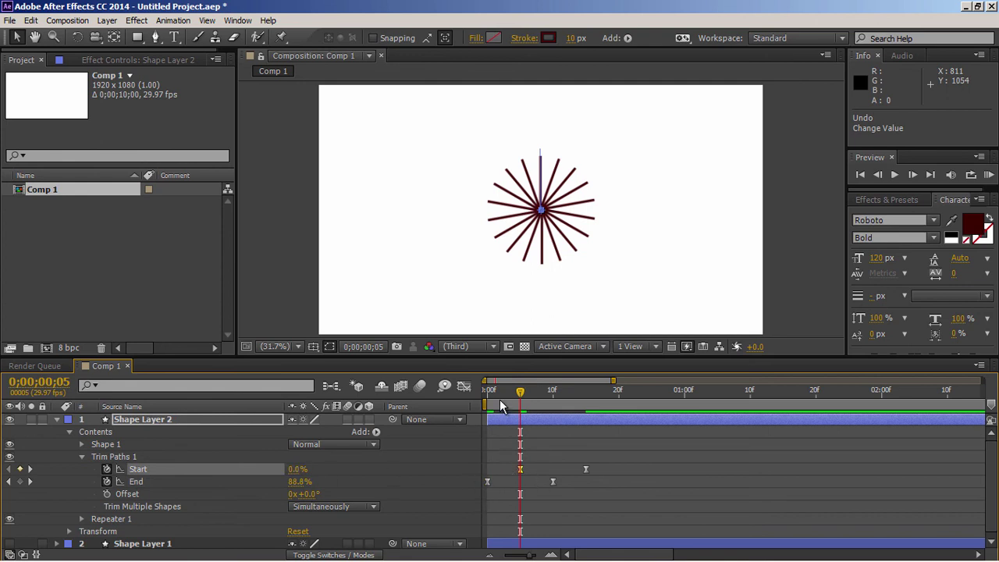
key(space)
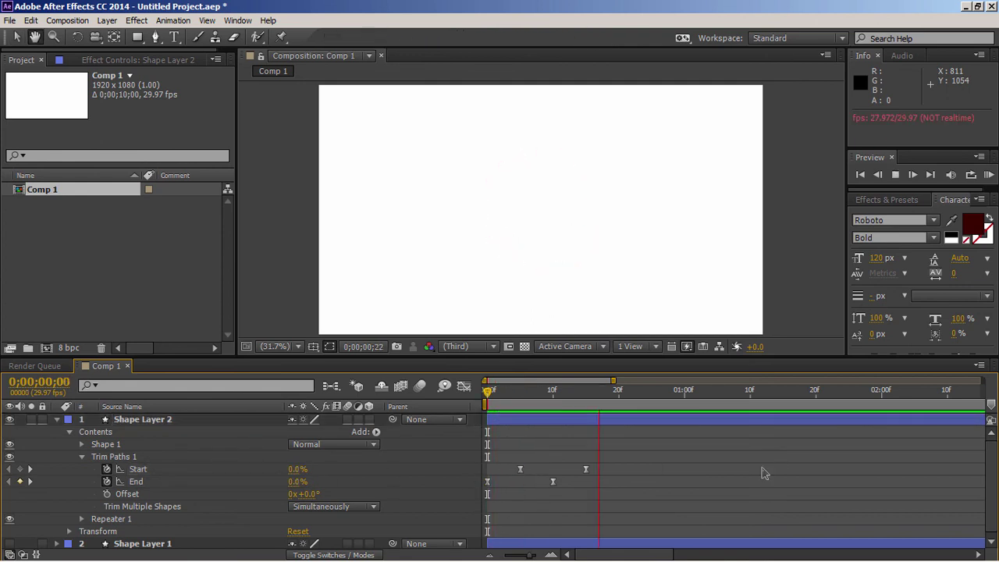
key(space)
key(space)
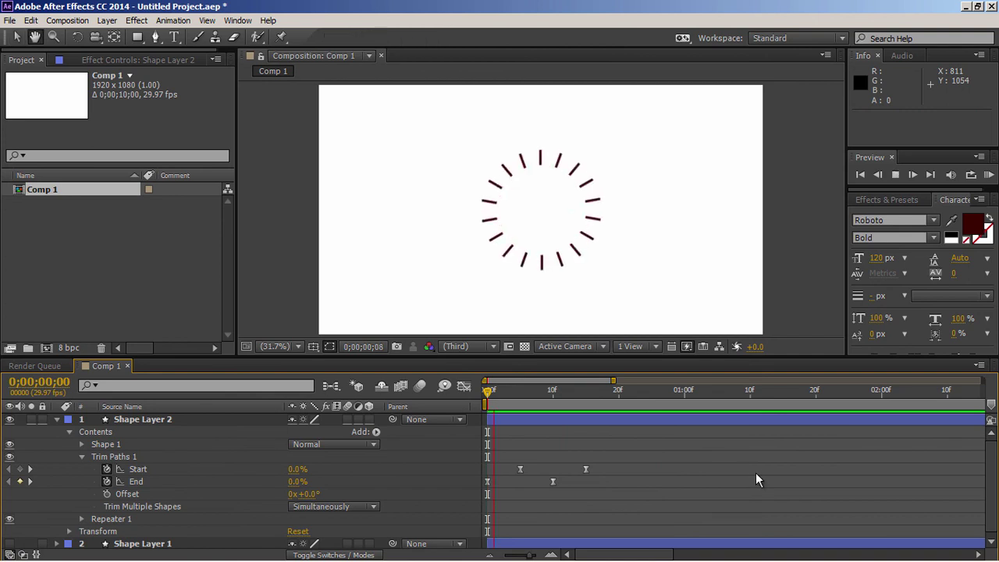
key(space)
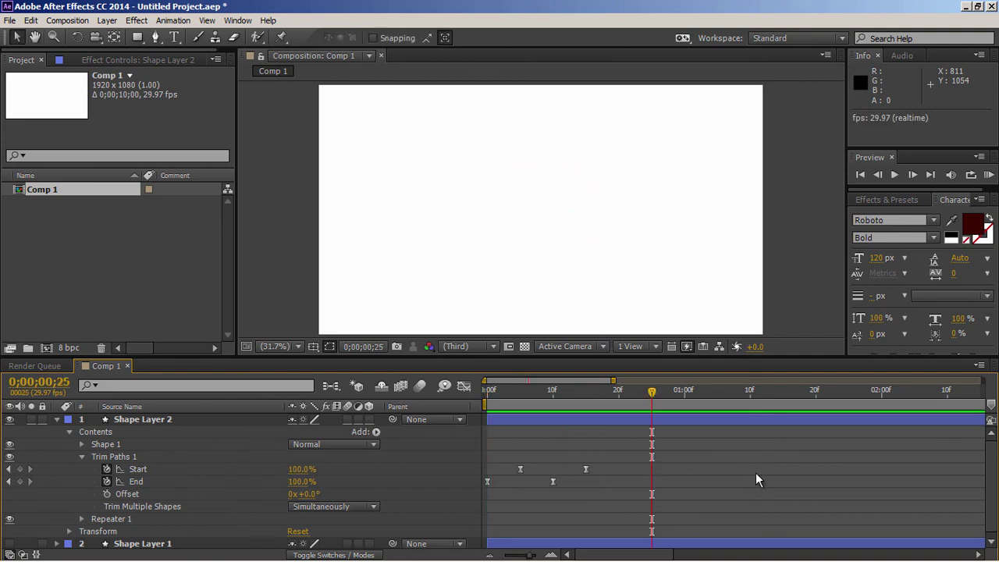